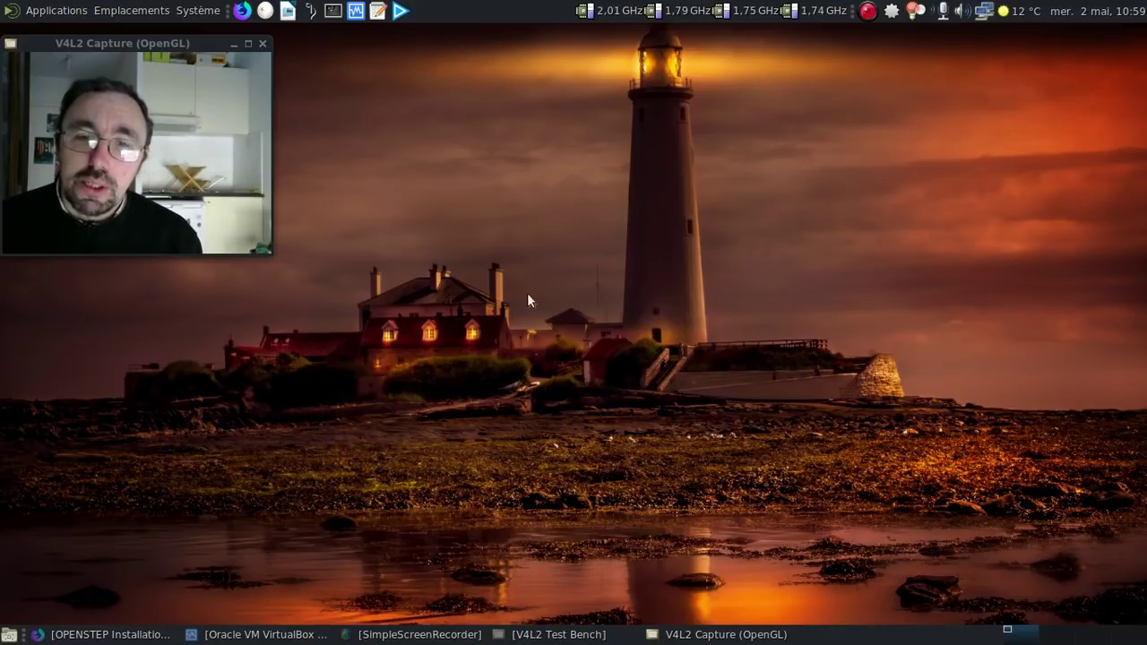
Look over the prerequisites, optional downloads and VM setup in the OPENSTEP Installation Guide in Firefox, and minimize the browser
left_click(113, 636)
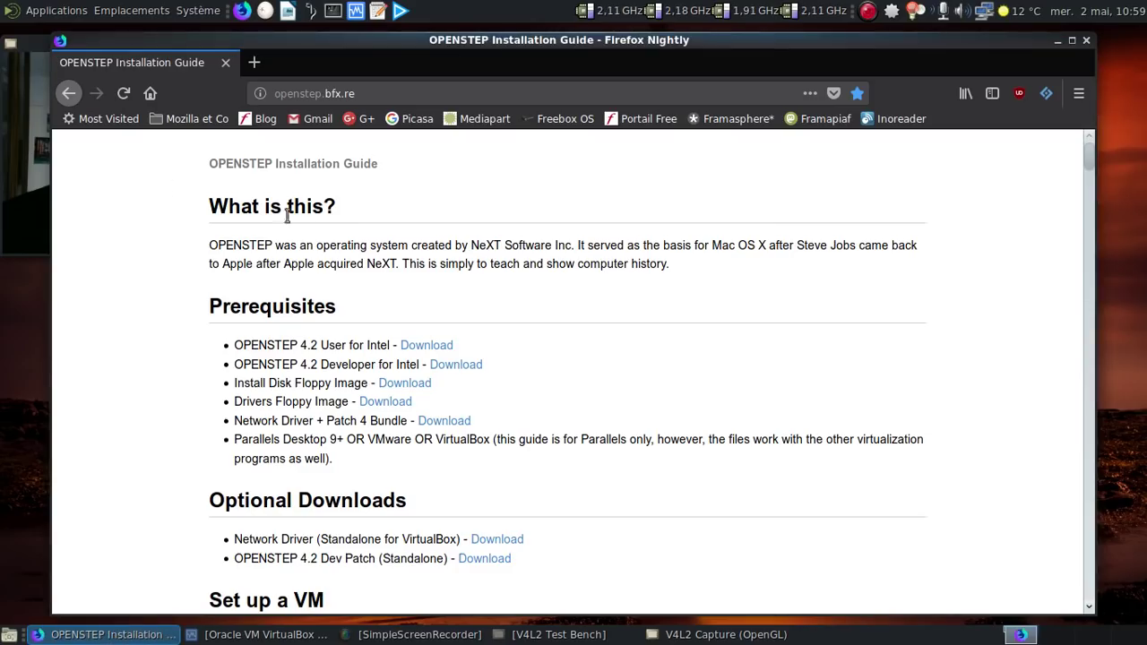
key("alt+Tab")
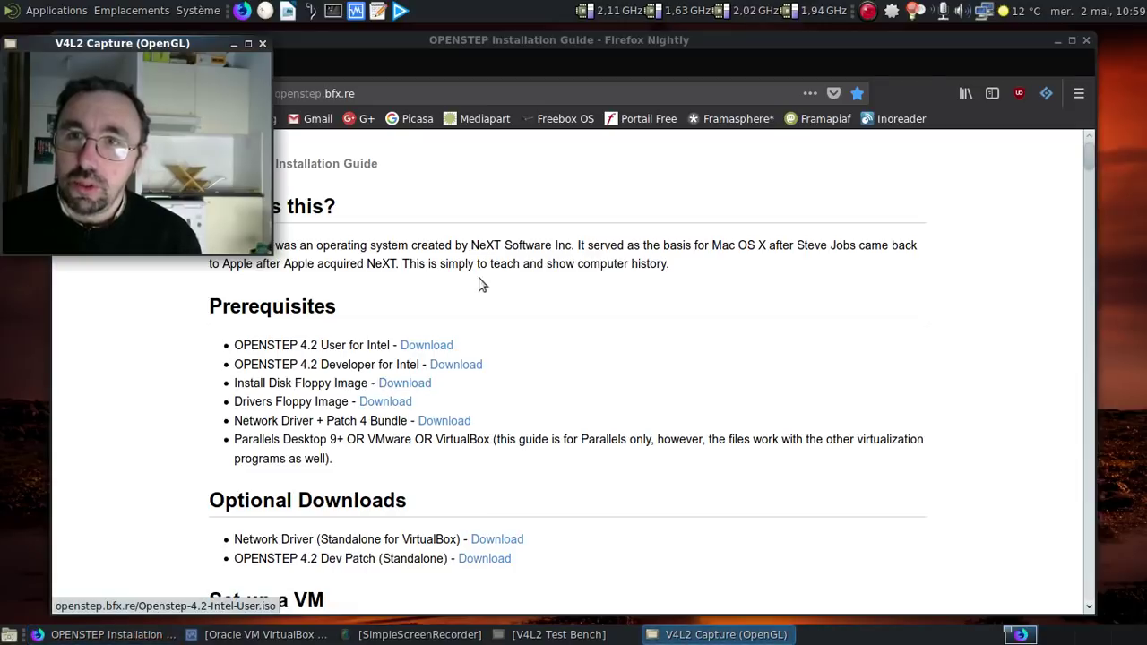
left_click(525, 200)
scroll(551, 317, "down", 4)
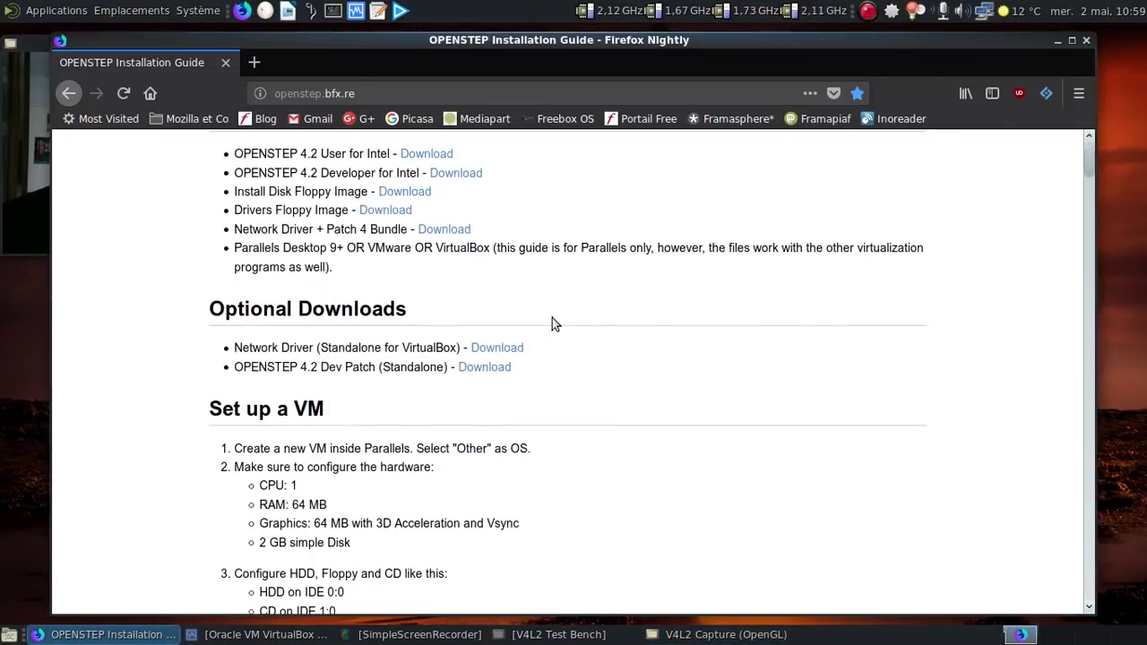
left_click(35, 174)
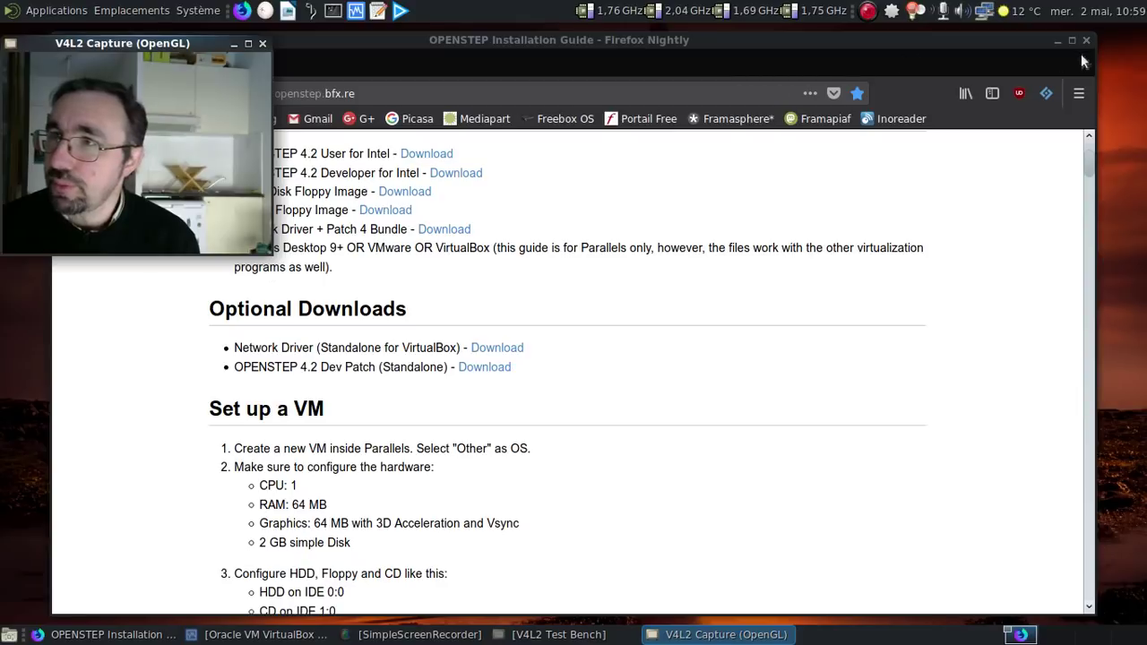
left_click(1056, 40)
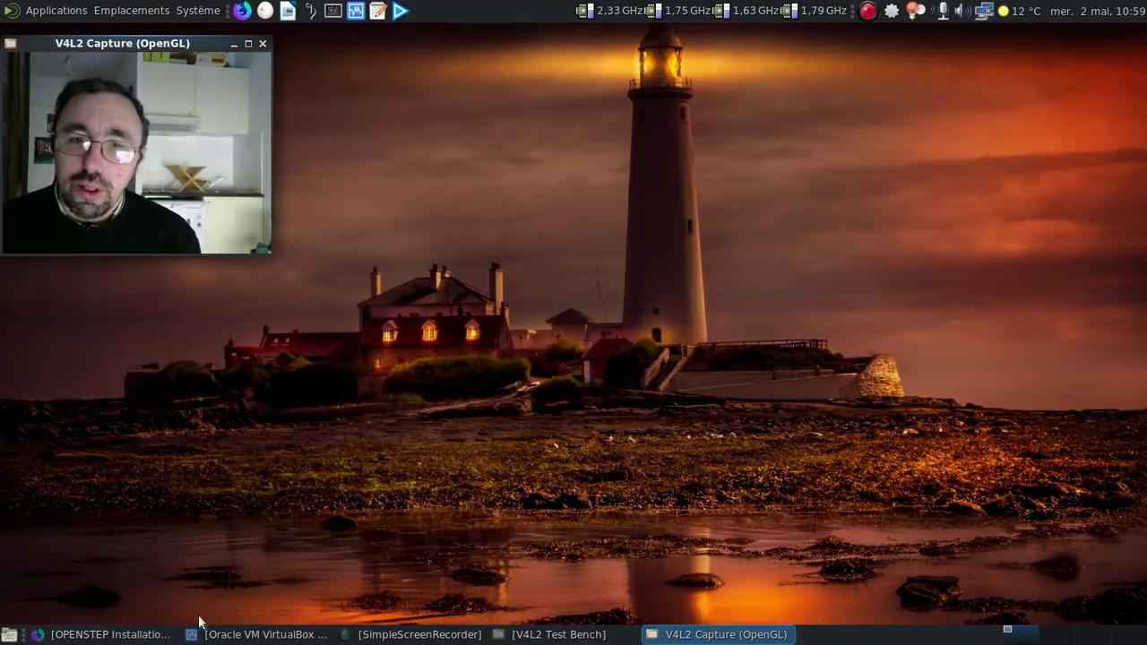
Switch to VirtualBox, boot the OpenStep 4.2 virtual machine without a network connection, and eject the unreadable floppy
left_click(260, 634)
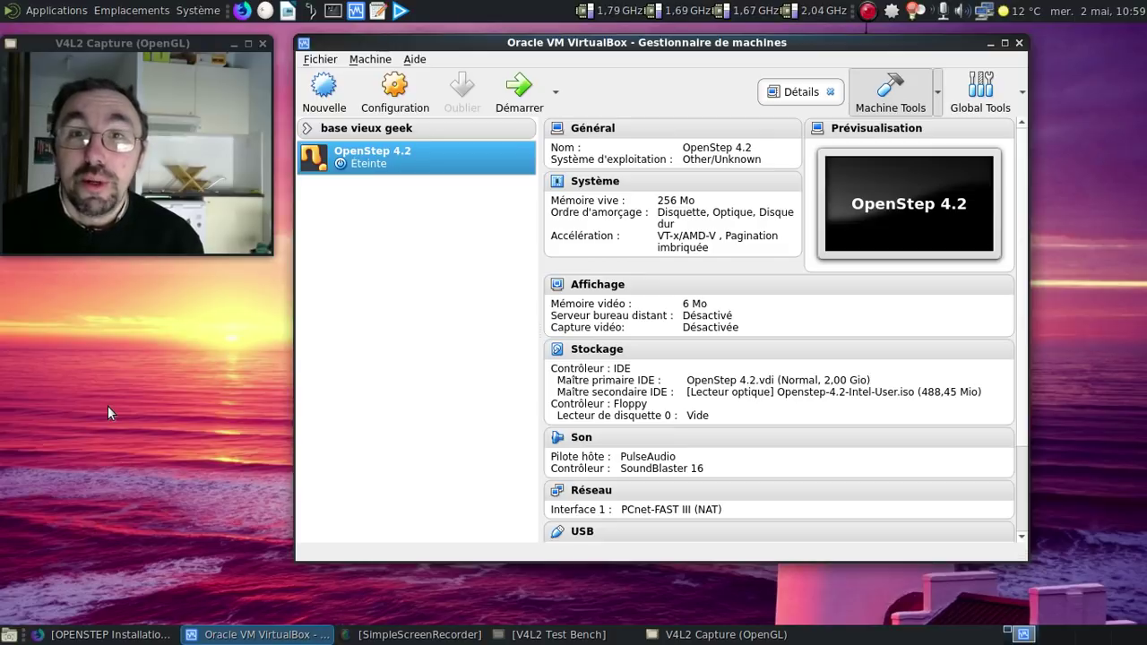
left_click(501, 100)
left_click(990, 44)
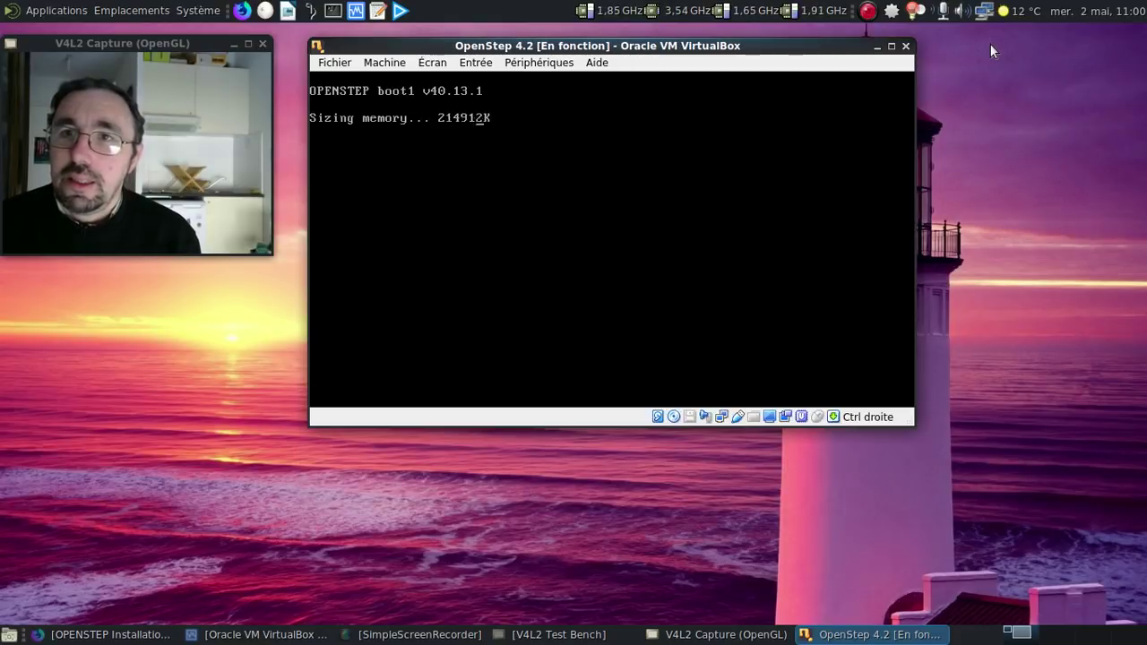
key("Return")
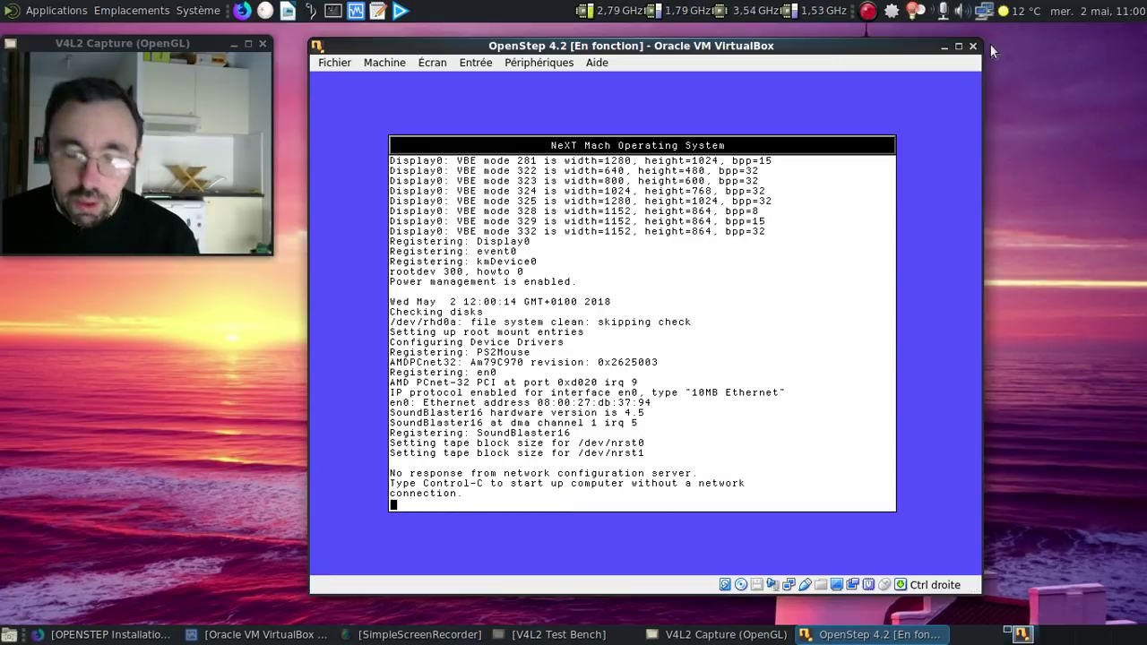
key("ctrl+c")
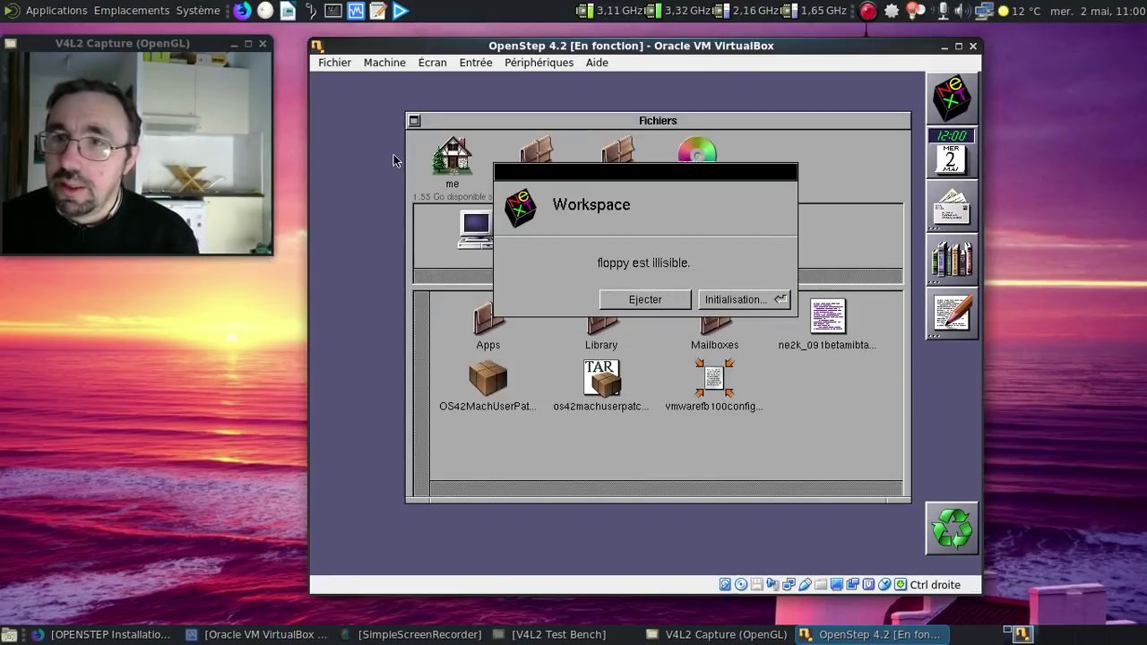
left_click(666, 297)
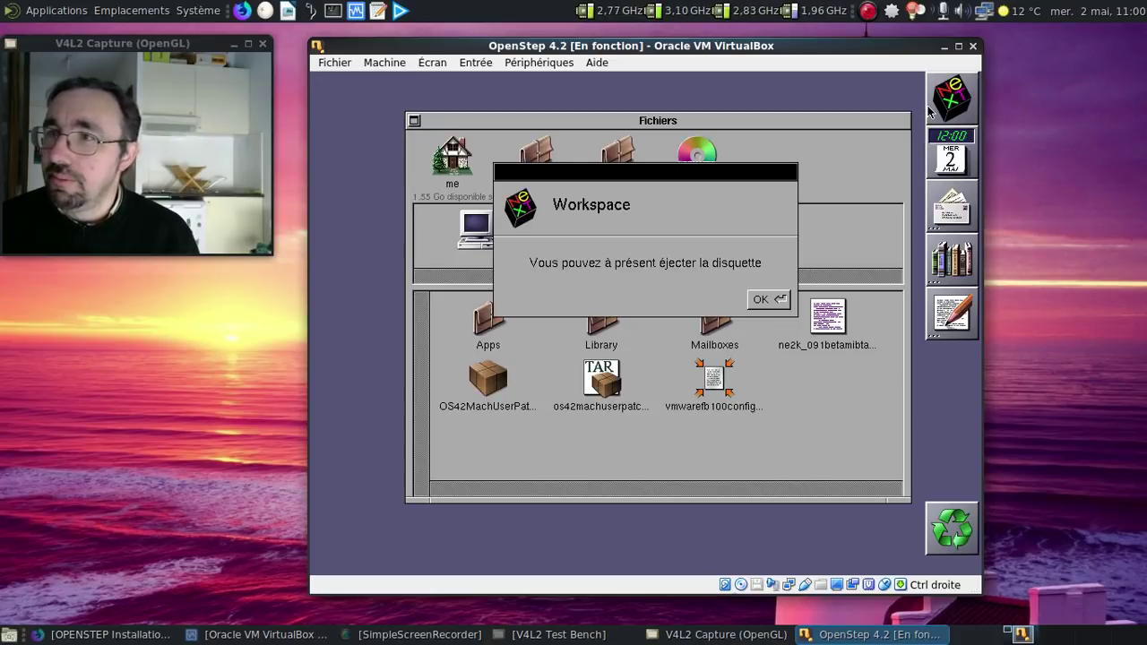
left_click(768, 299)
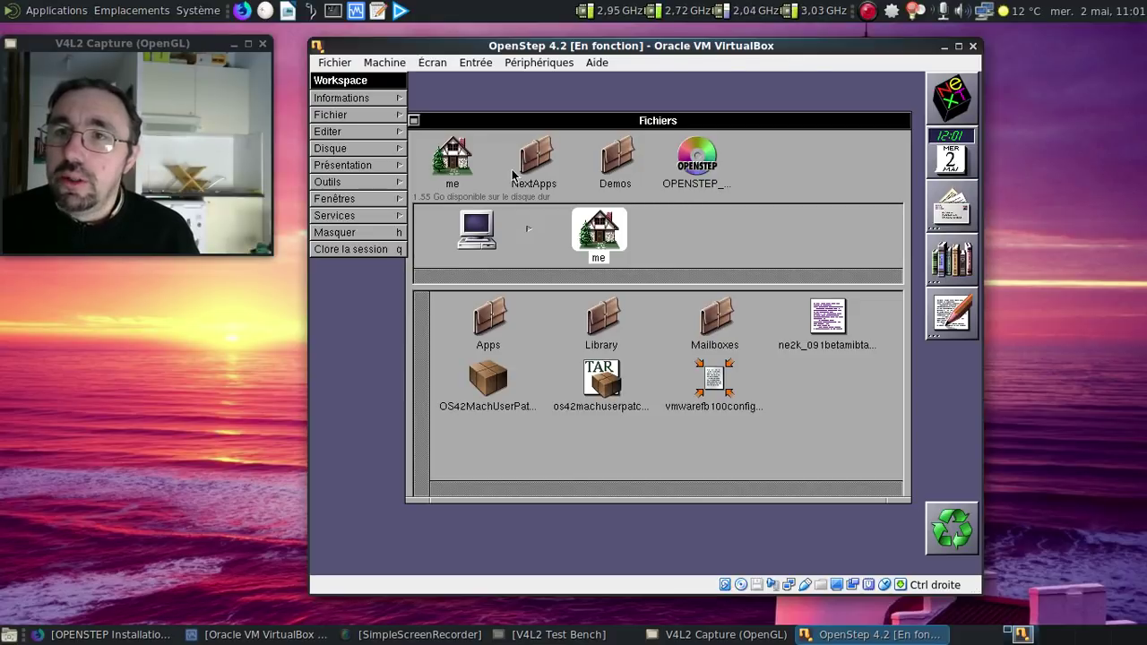
View the Workspace Manager information panel and the legal notice, and close both
left_click(388, 99)
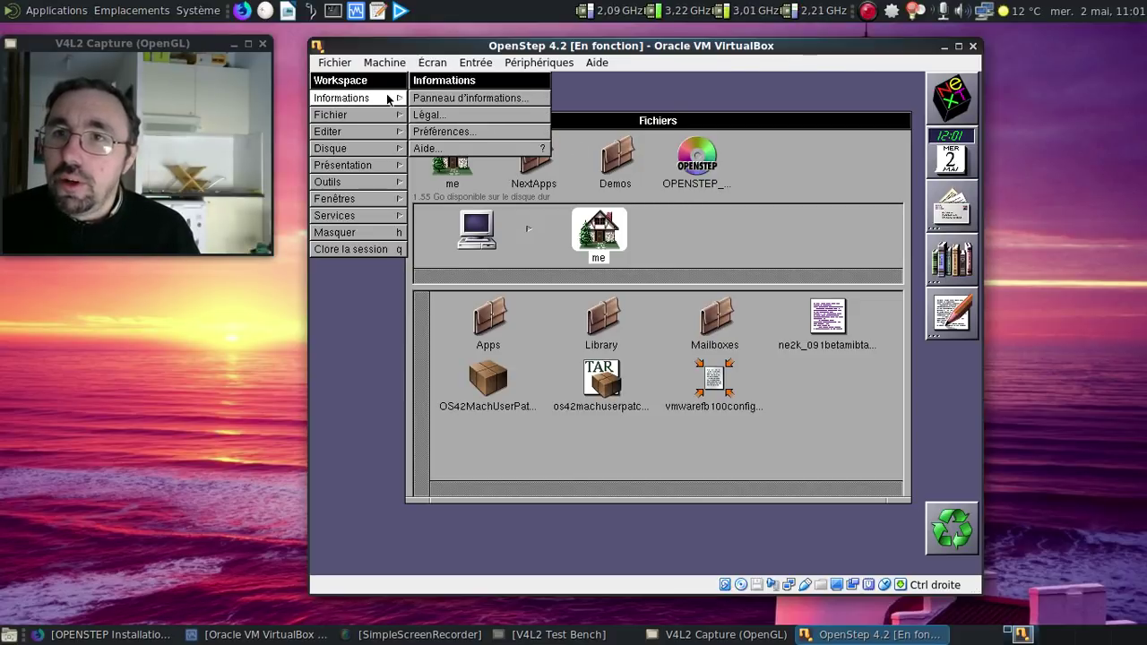
left_click(455, 98)
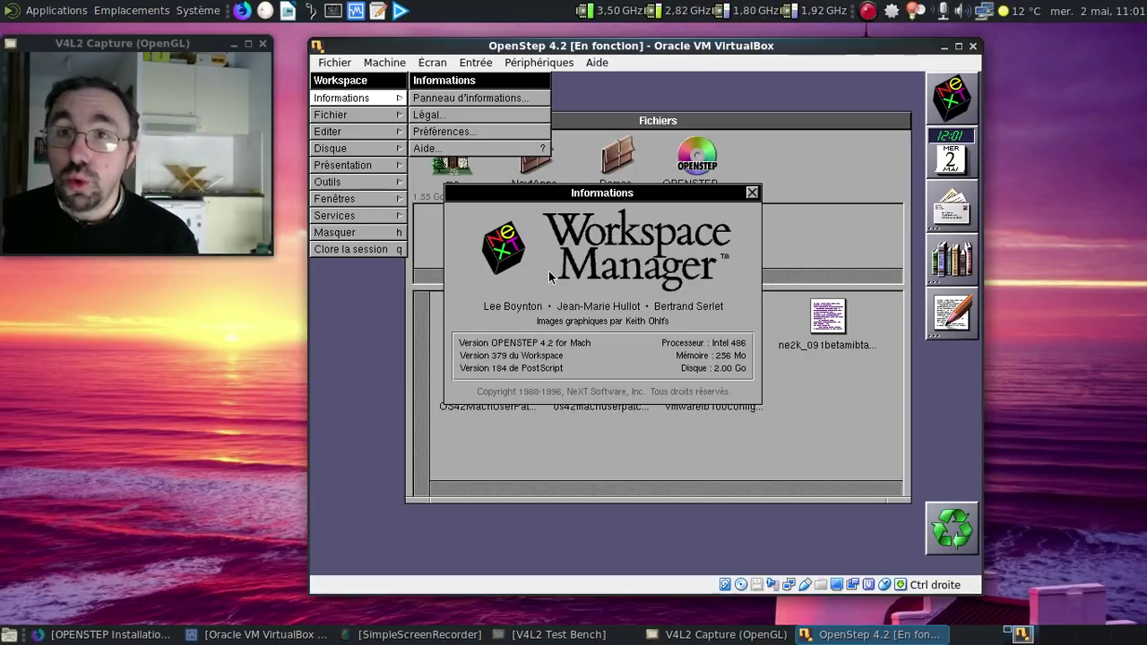
left_click(489, 117)
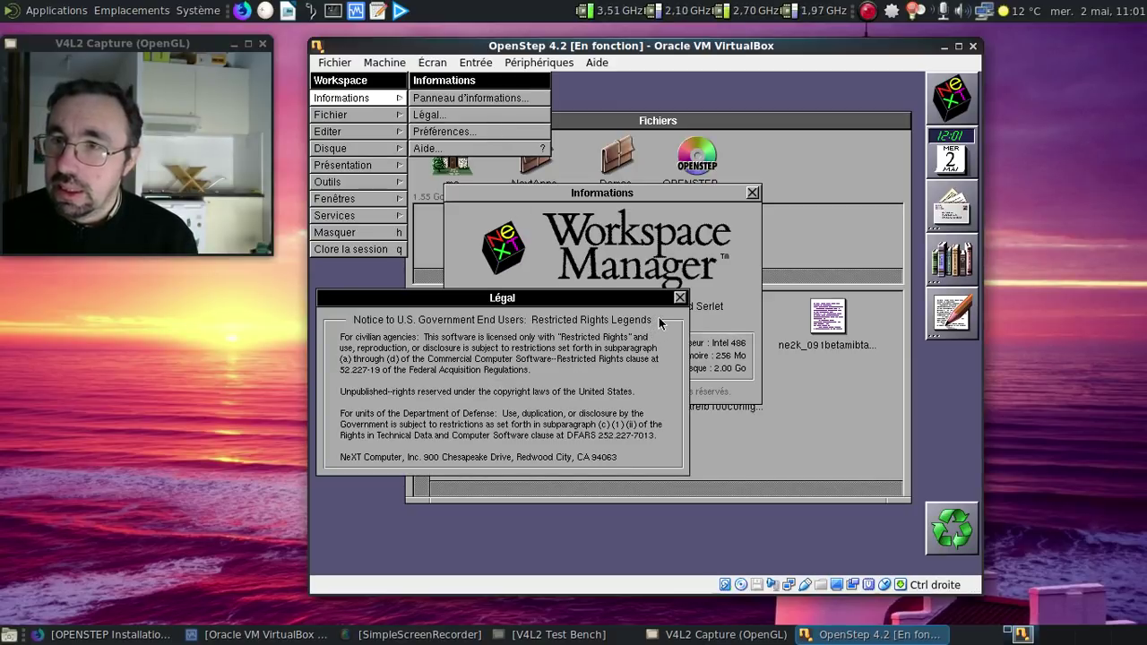
left_click(679, 298)
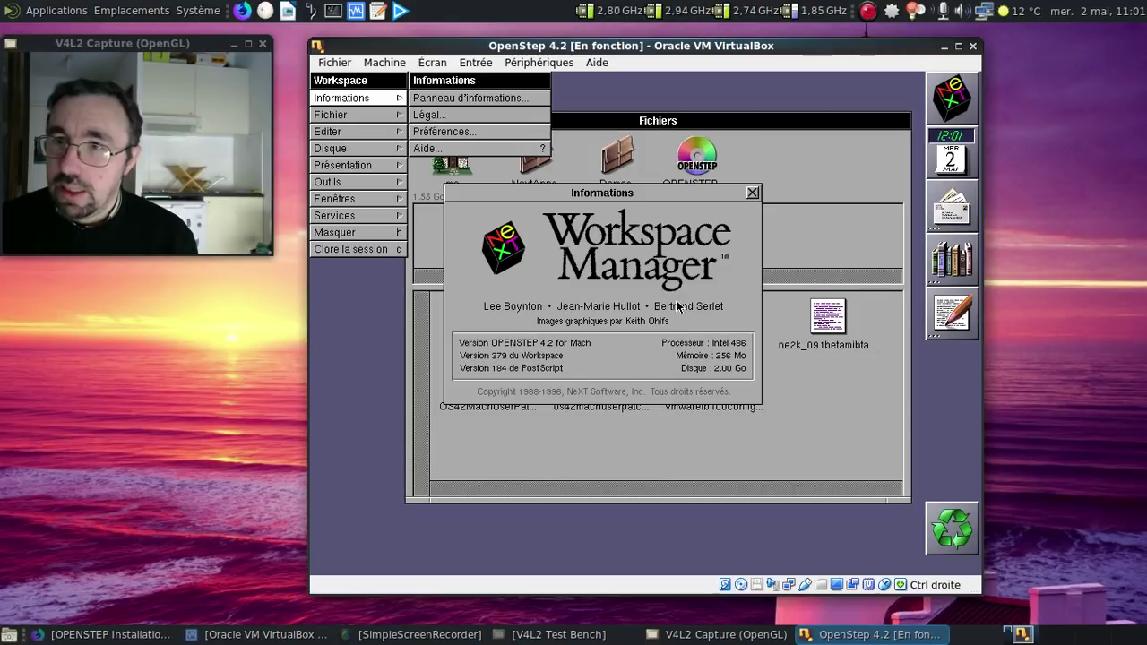
left_click(752, 192)
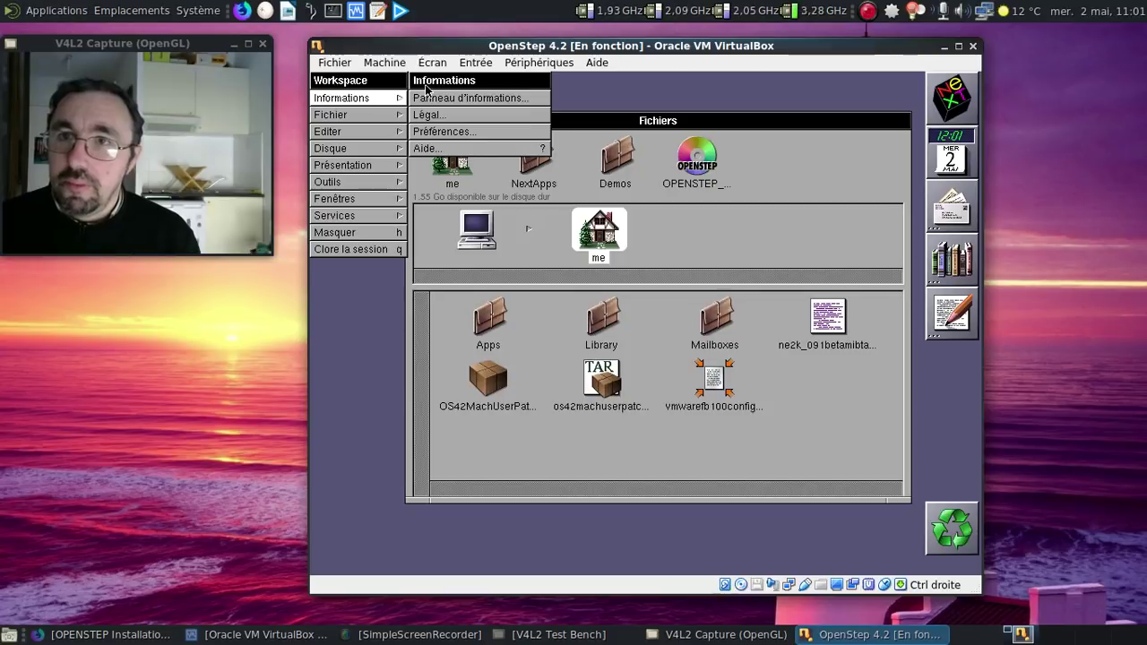
left_click(394, 97)
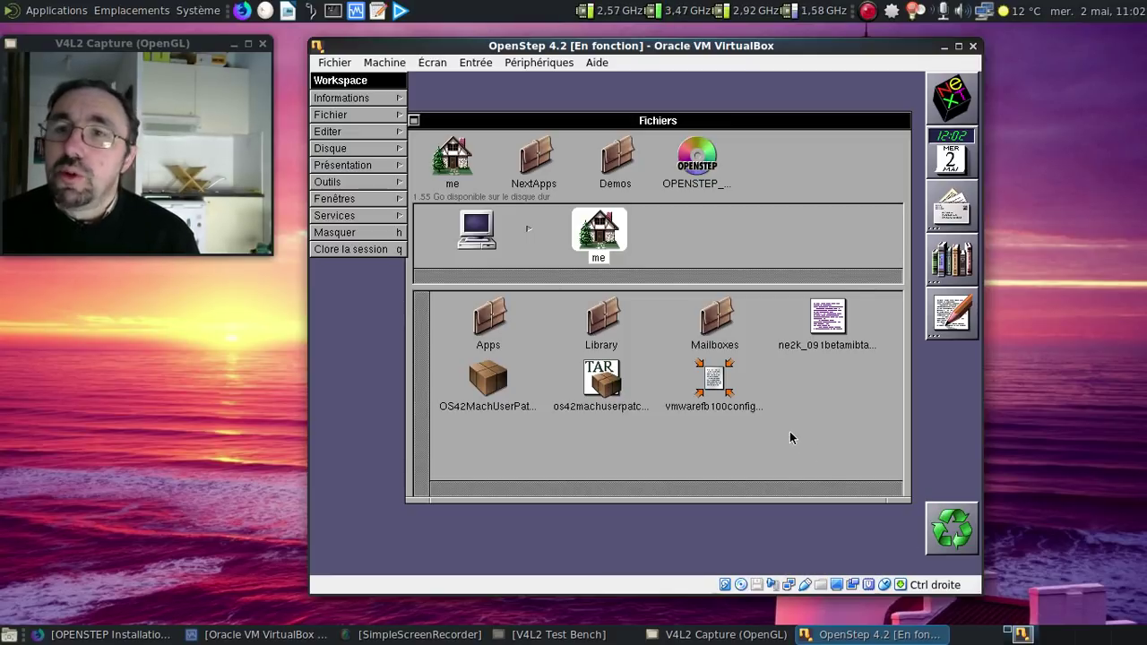
Move os42machuserpatch4.tar from the home folder to the recycler and check the recycler's contents
double_click(598, 386)
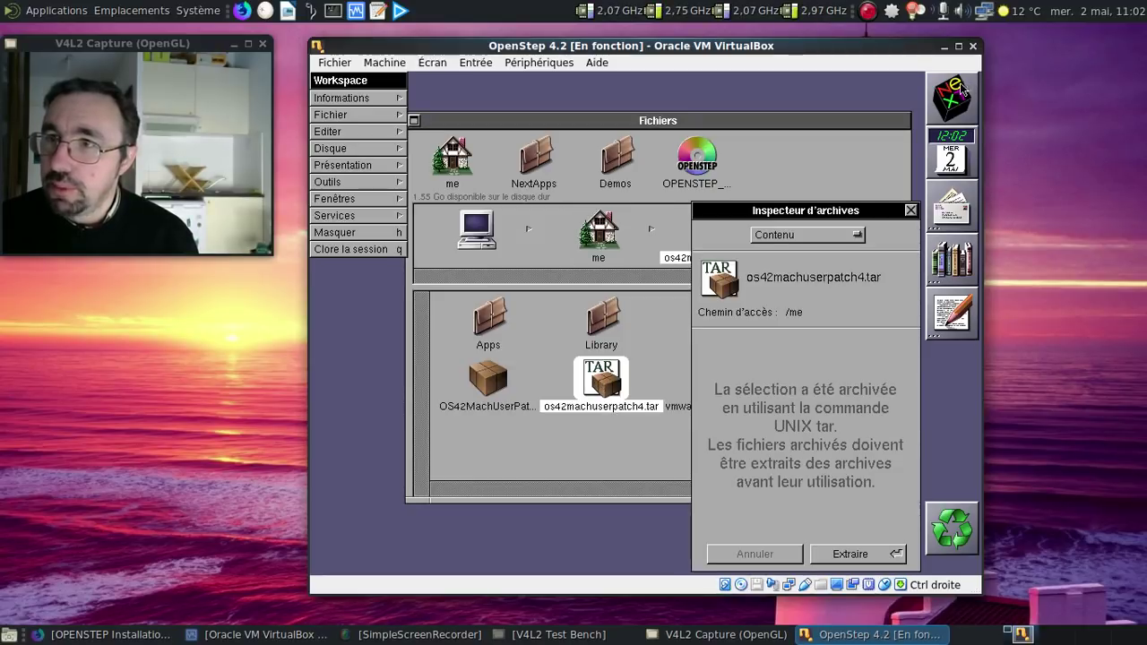
left_click(911, 210)
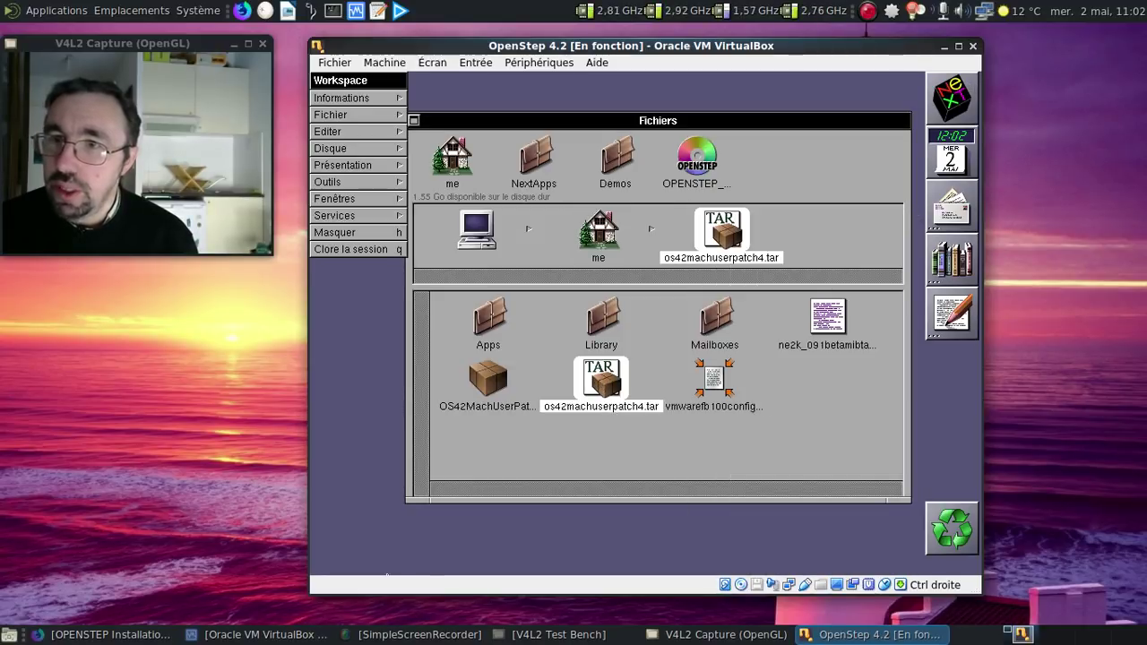
left_click_drag(607, 381, 943, 538)
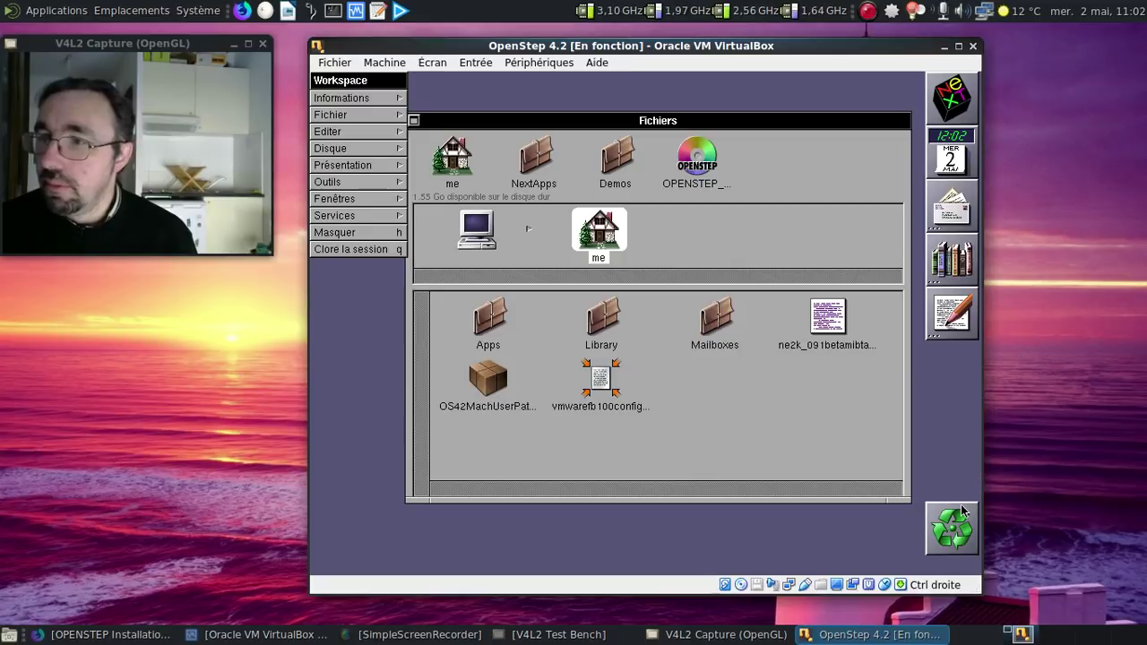
double_click(960, 520)
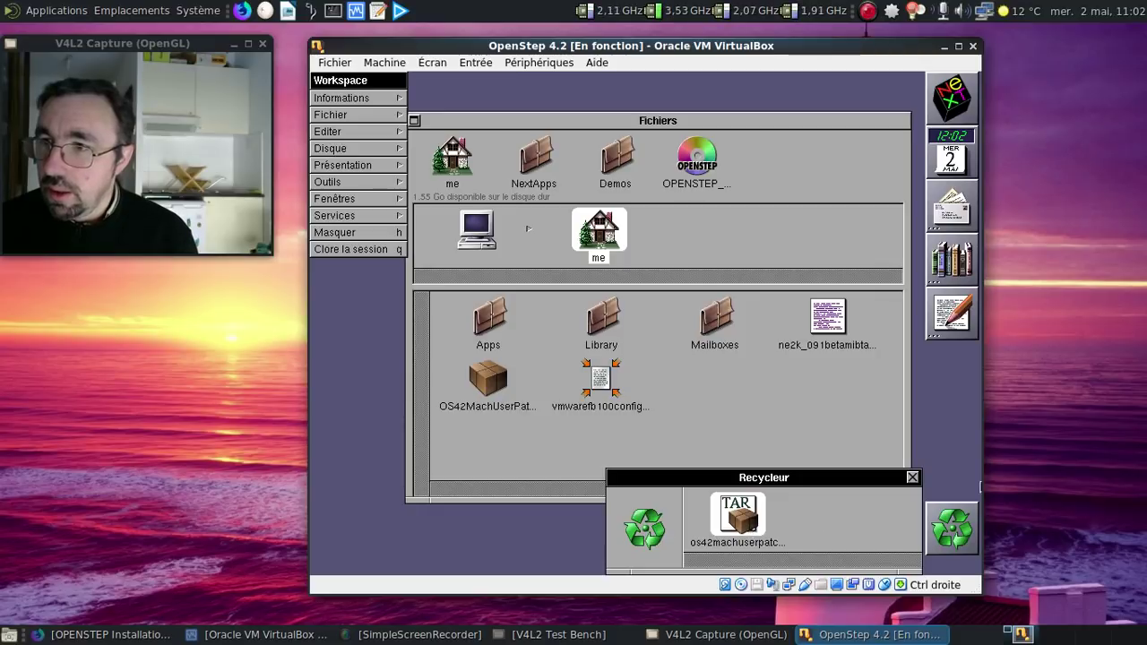
left_click(912, 477)
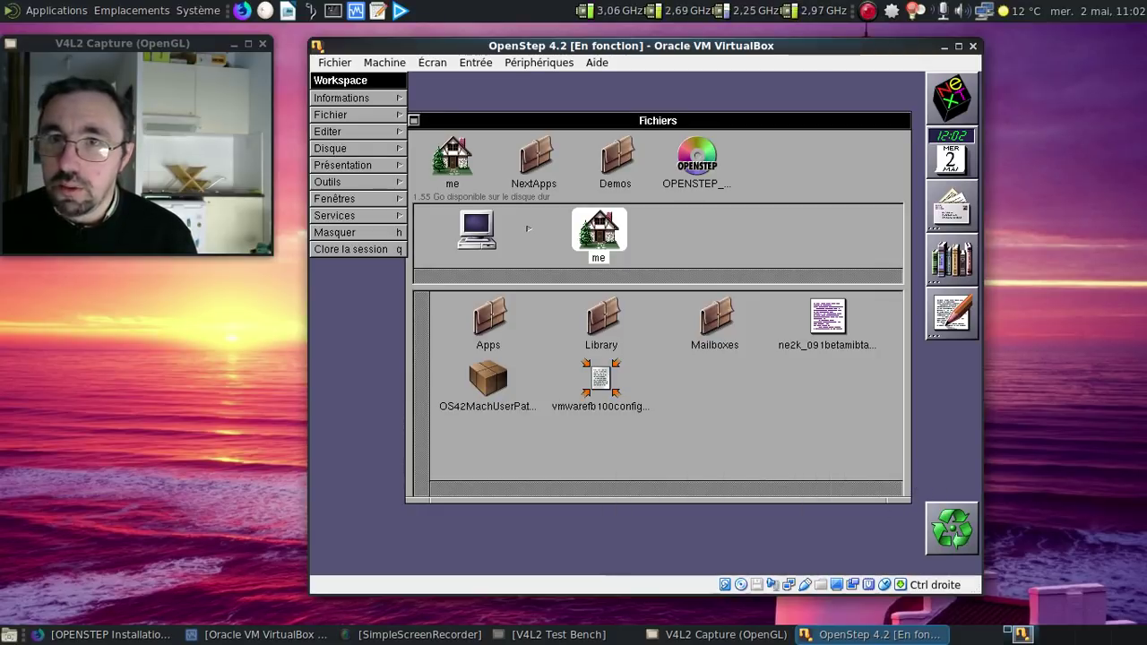
Find the command for emptying the recycler among the Workspace commands and empty the recycler
left_click(356, 216)
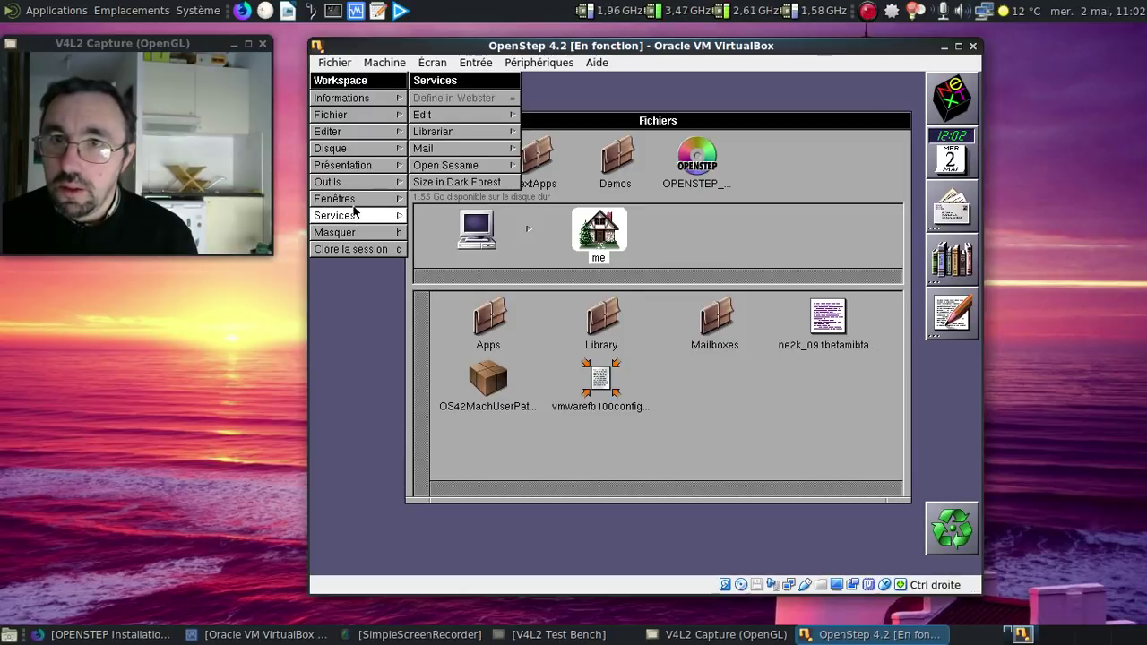
left_click(351, 200)
left_click(350, 186)
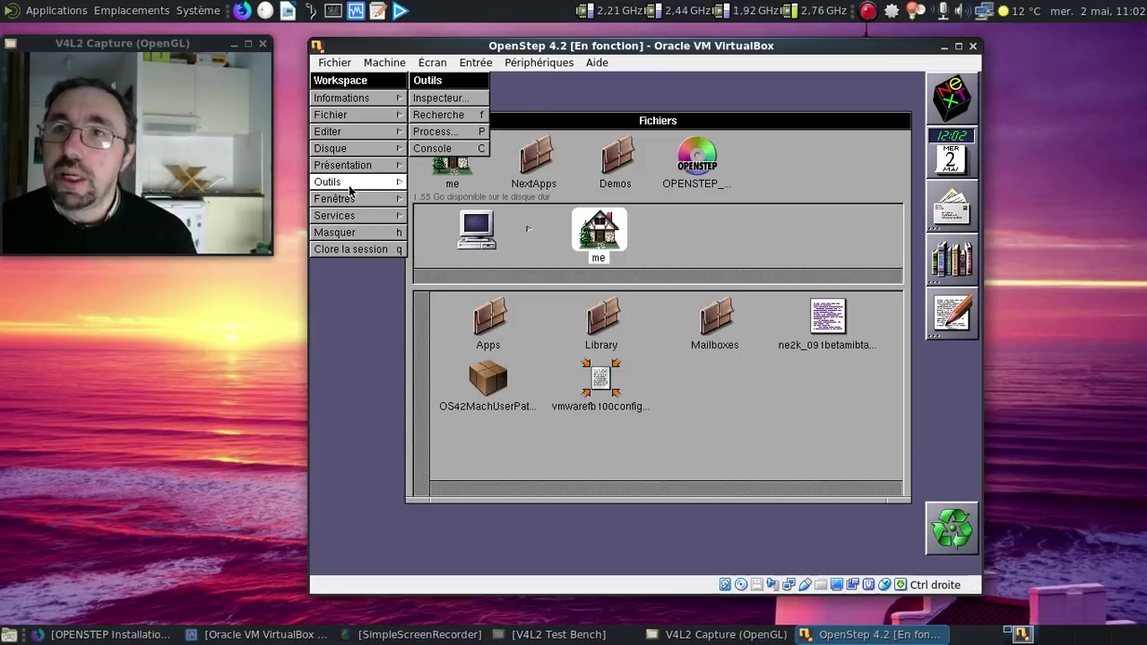
left_click(346, 169)
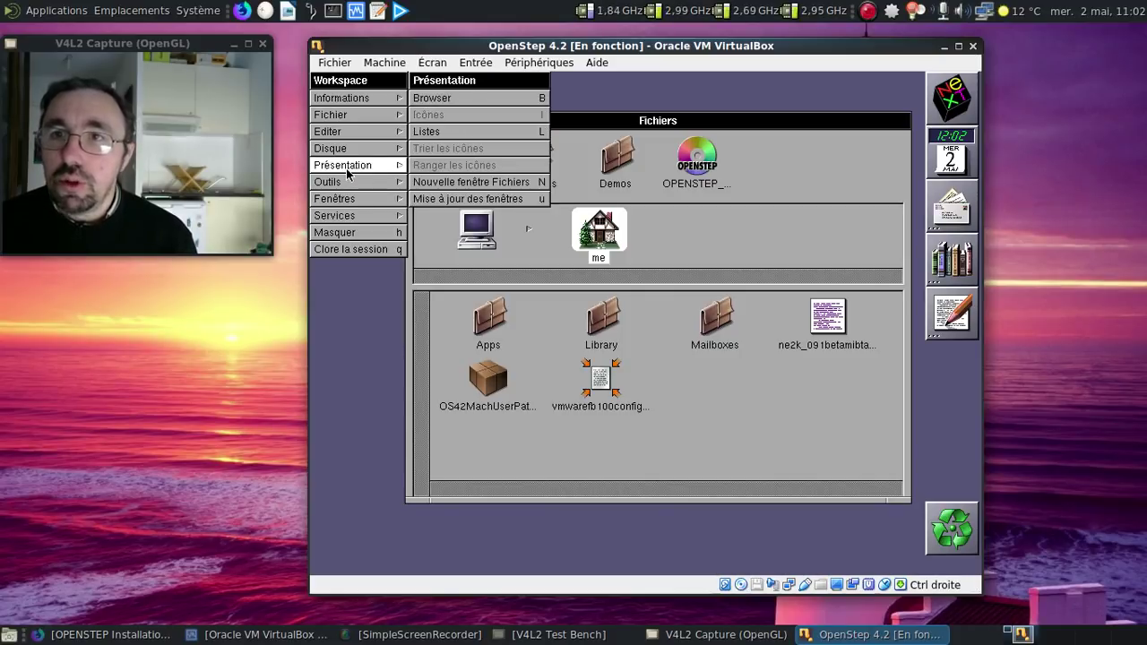
left_click(350, 147)
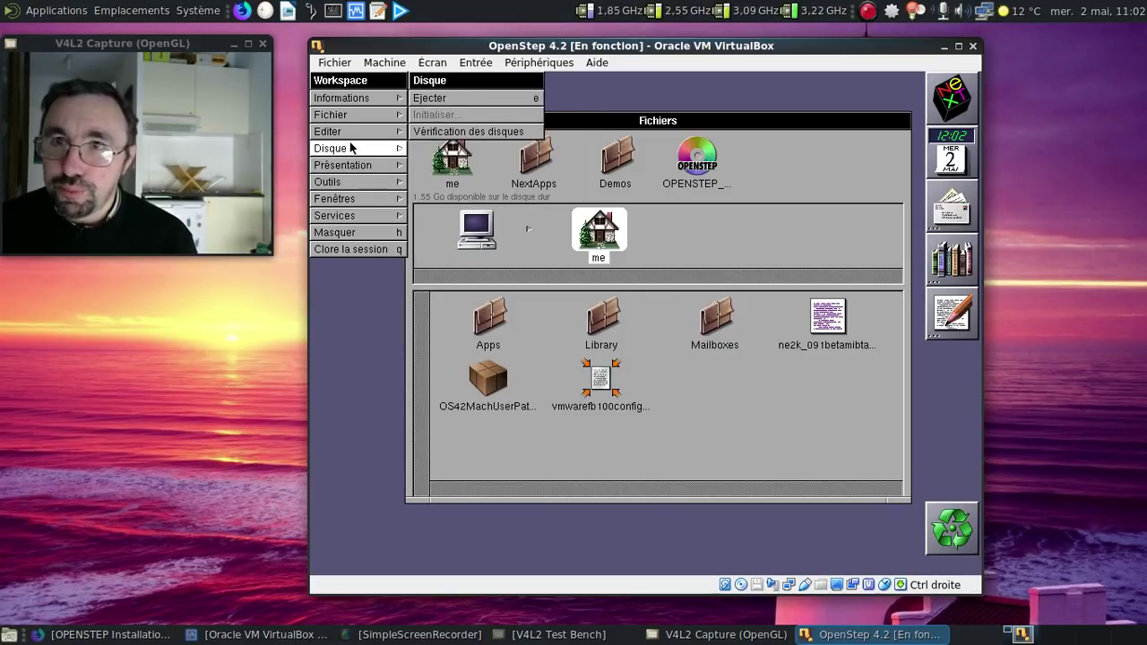
left_click(349, 133)
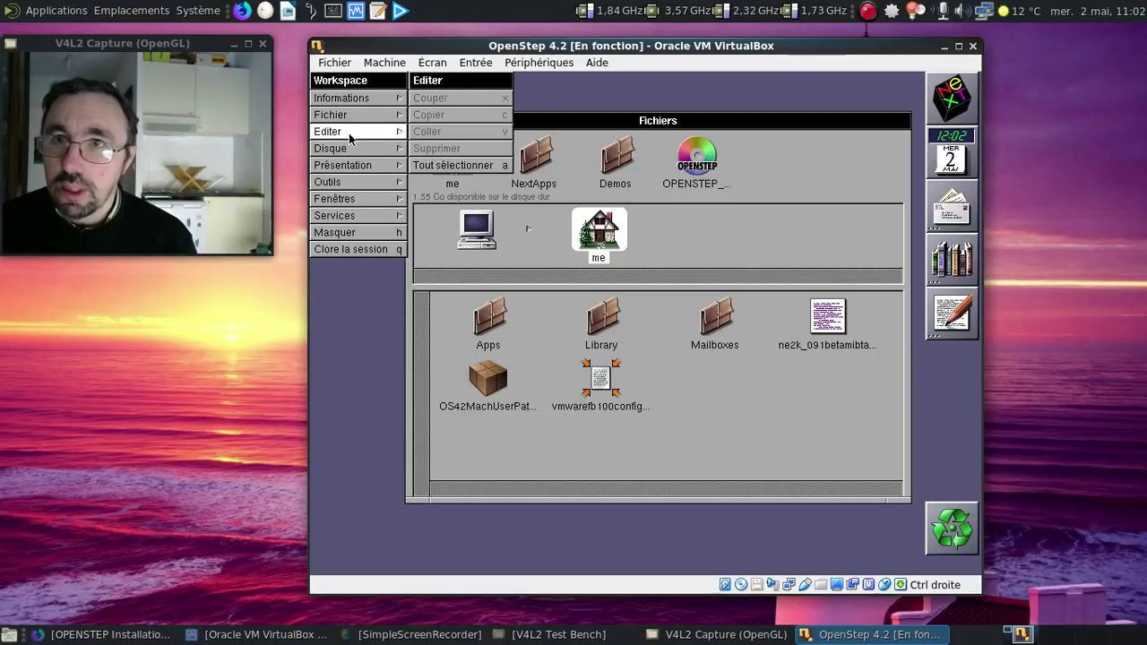
left_click(345, 118)
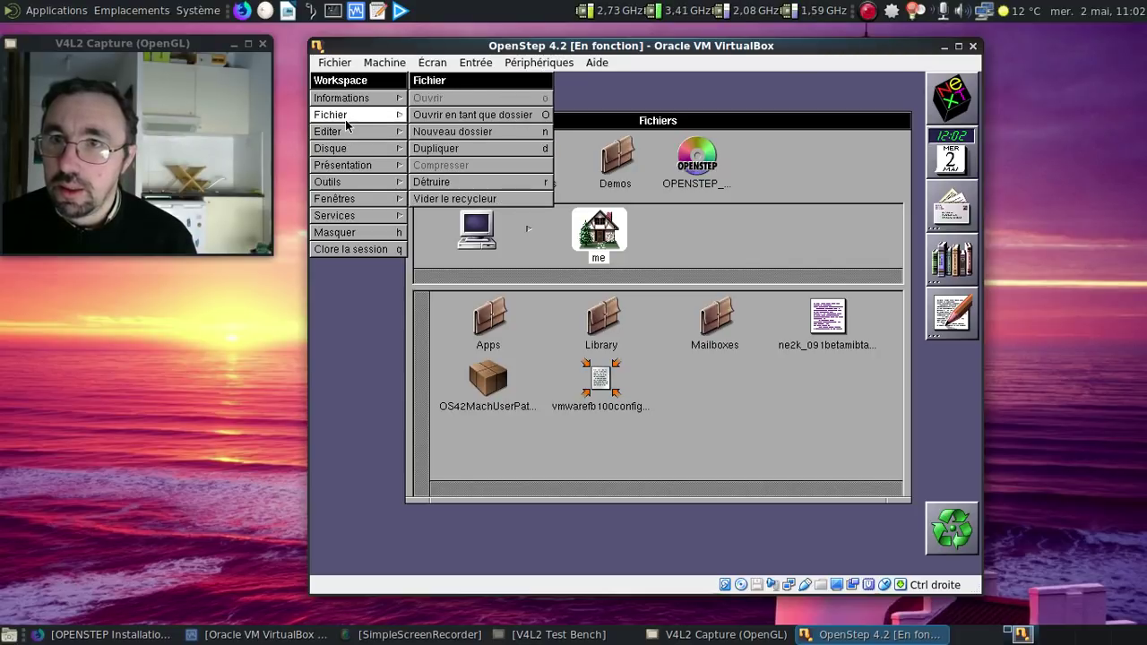
left_click(515, 198)
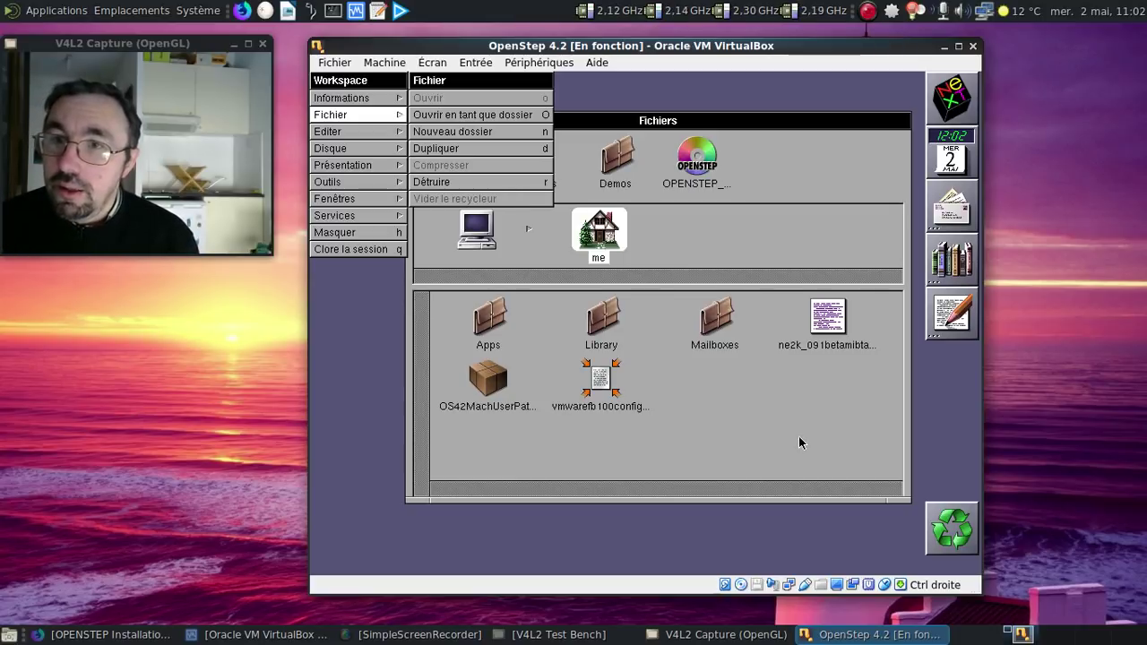
left_click(354, 114)
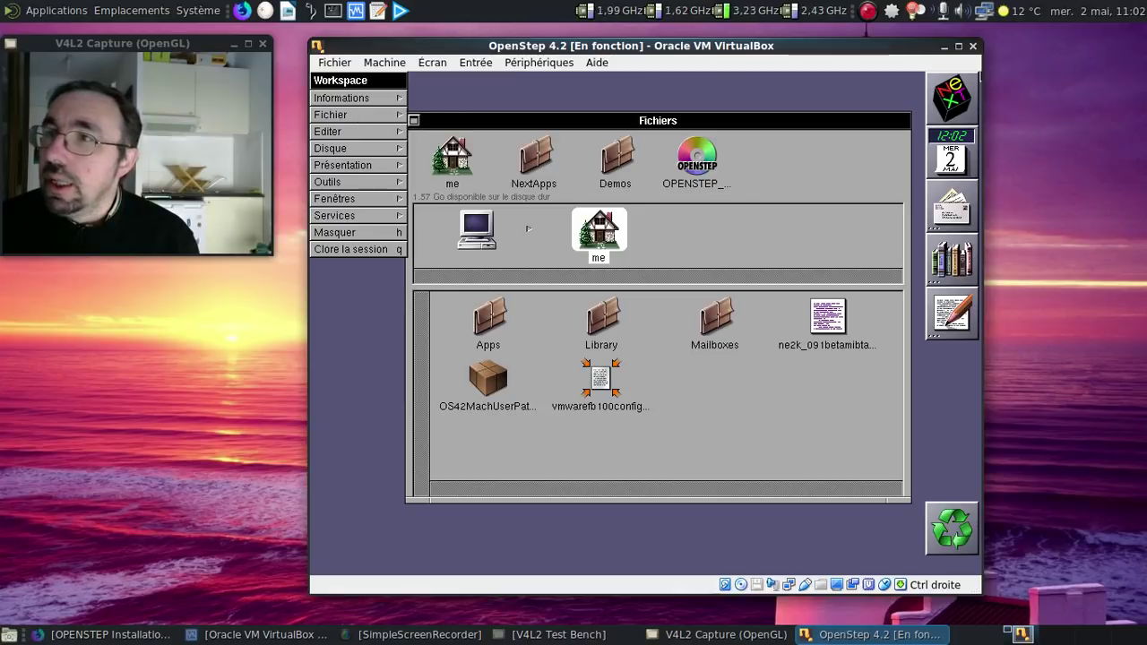
Open the Workspace Manager preferences and view the Dock and Etagère settings
left_click(381, 98)
left_click(462, 131)
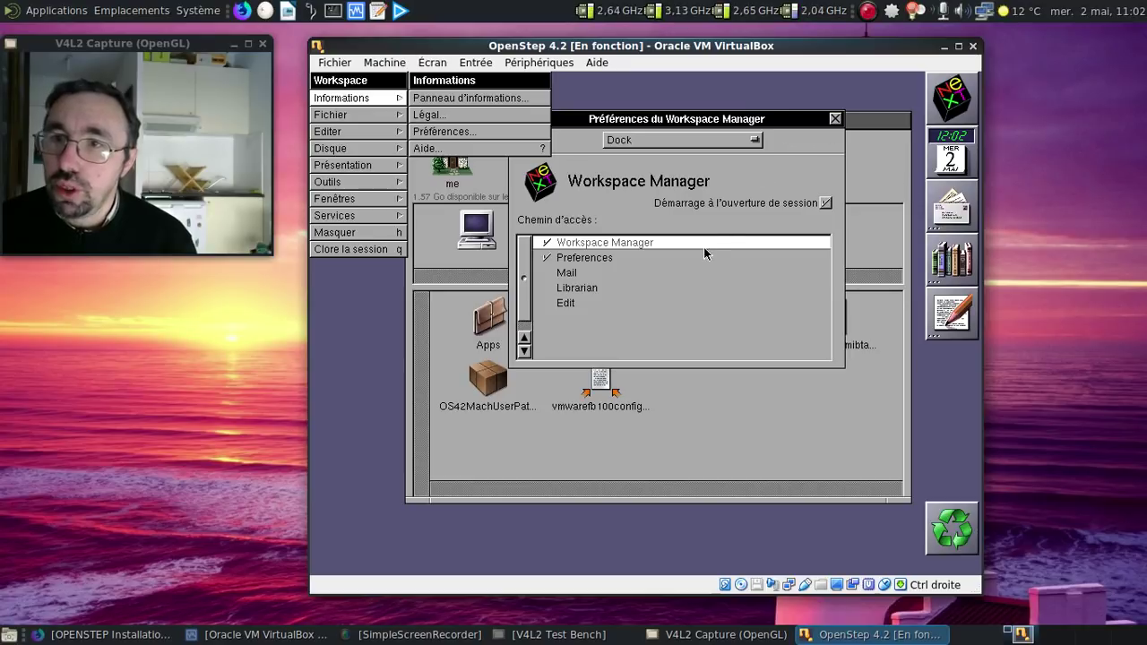
left_click(705, 144)
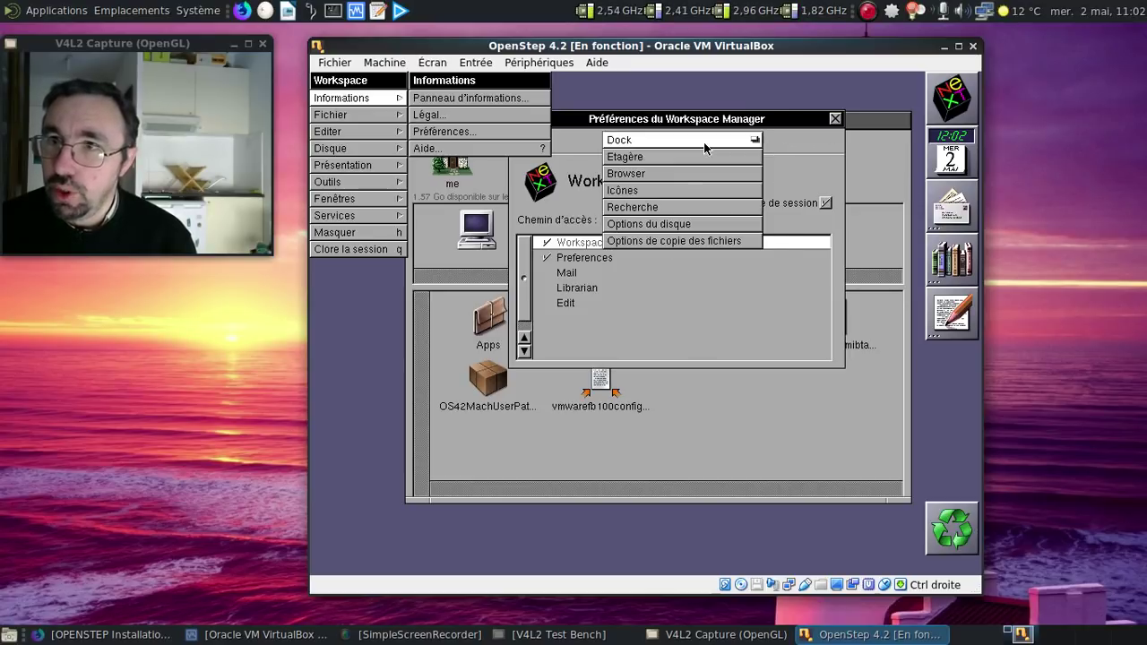
left_click(705, 144)
left_click(705, 143)
left_click(703, 157)
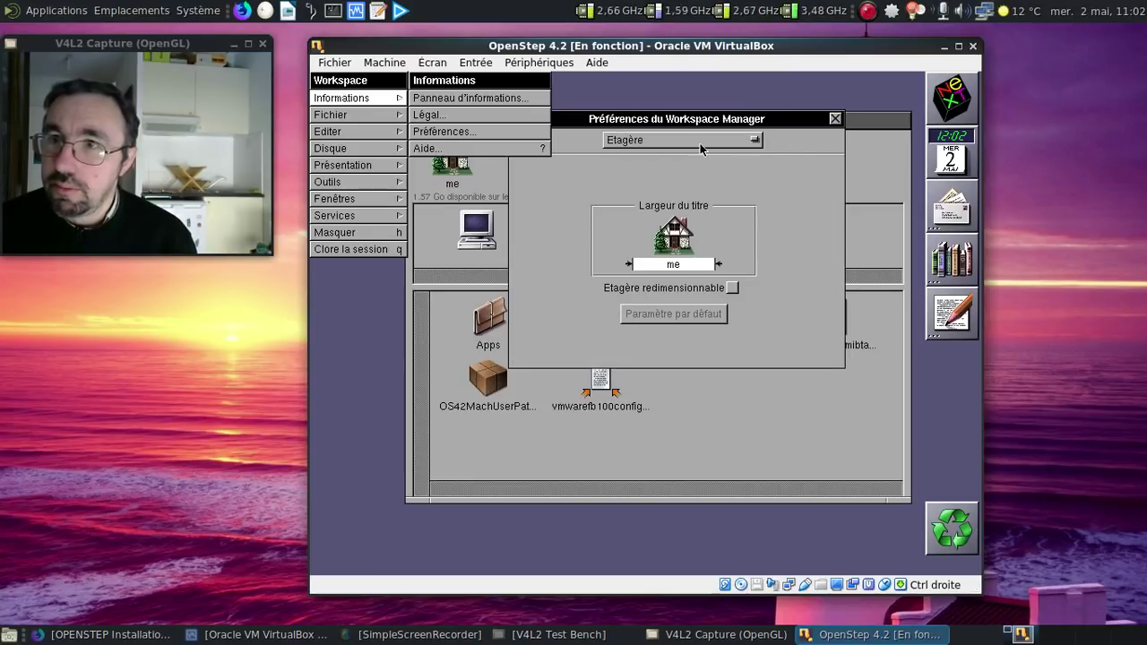
View the Browser and Icônes settings of the Workspace Manager preferences, and close the preferences and the Informations commands
left_click(699, 142)
left_click(699, 156)
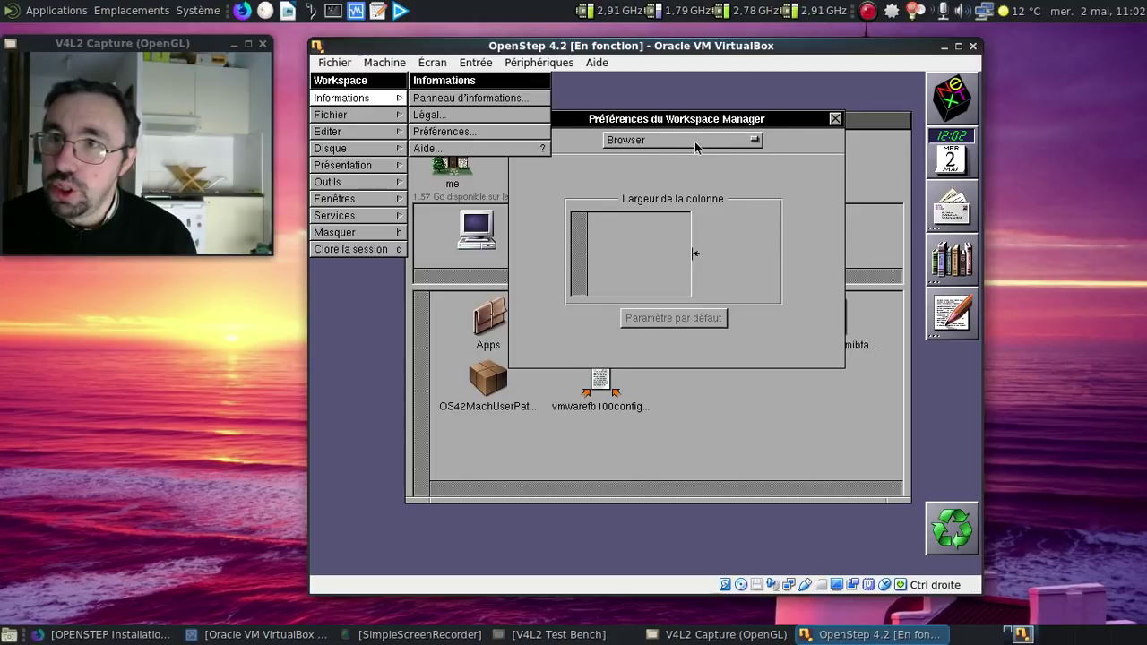
left_click(694, 141)
left_click(692, 156)
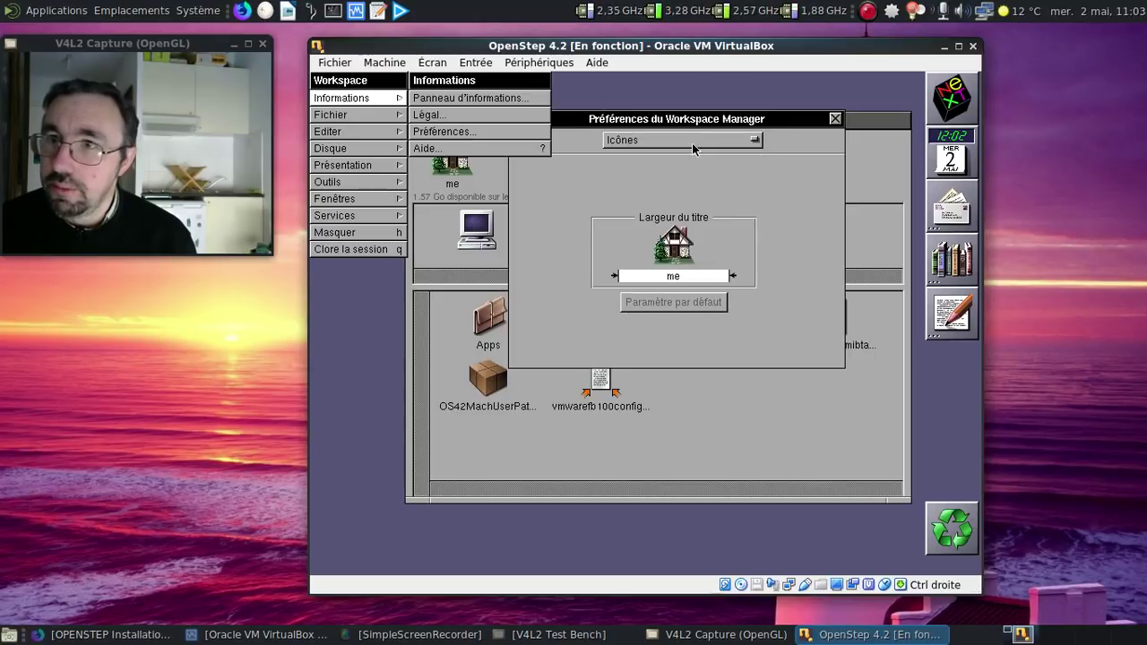
left_click(691, 141)
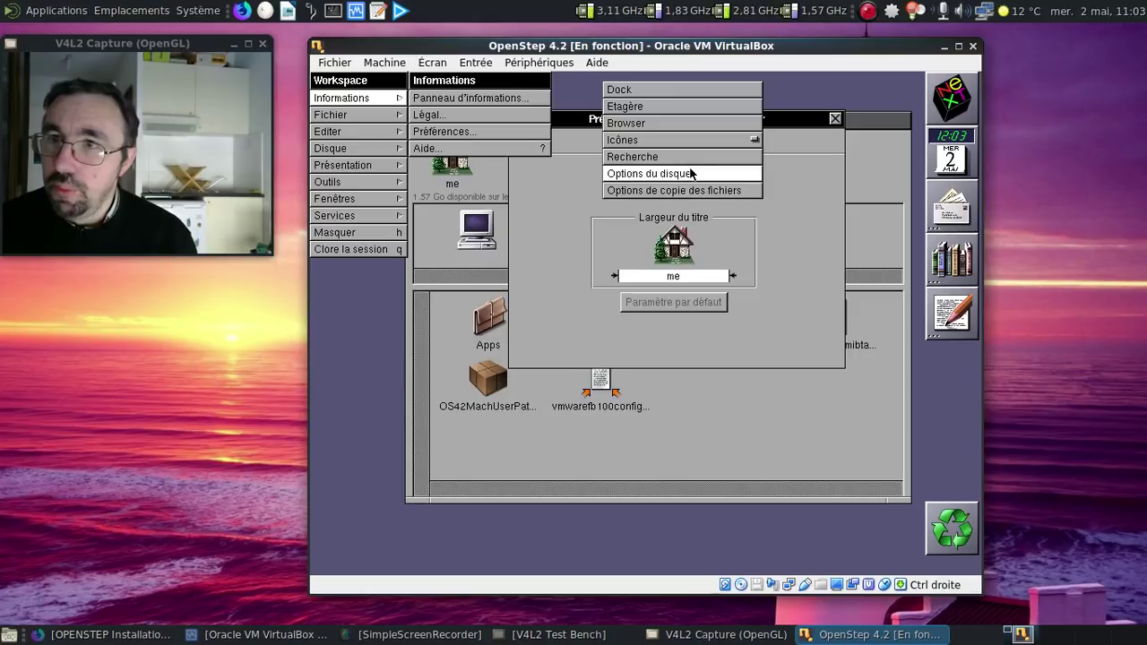
left_click(847, 170)
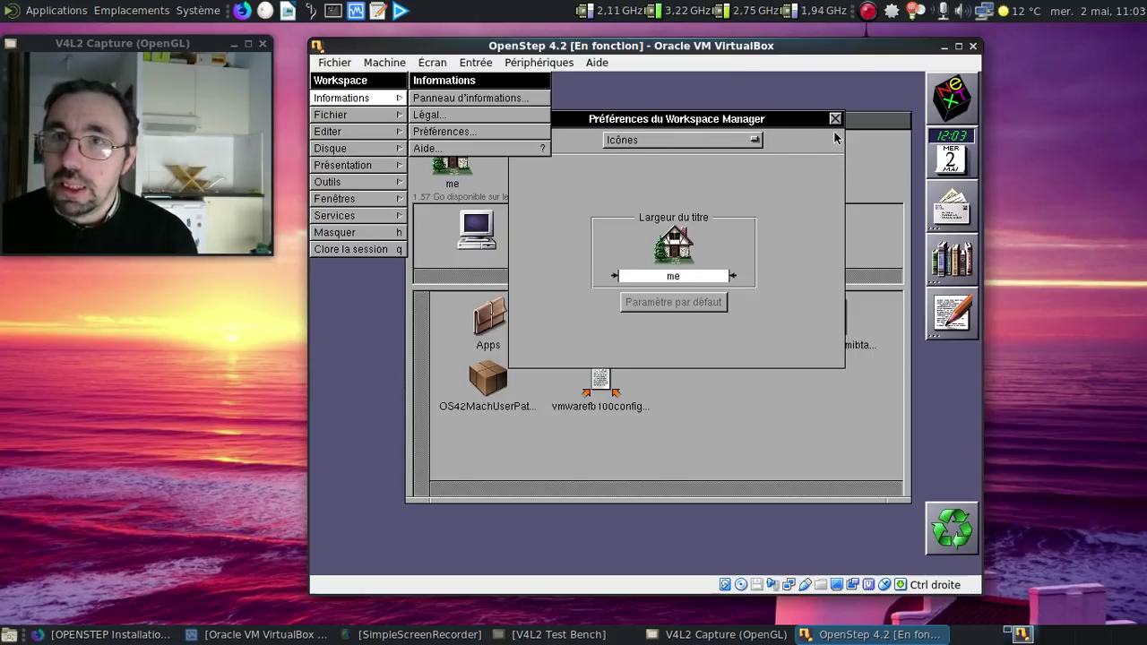
left_click(835, 119)
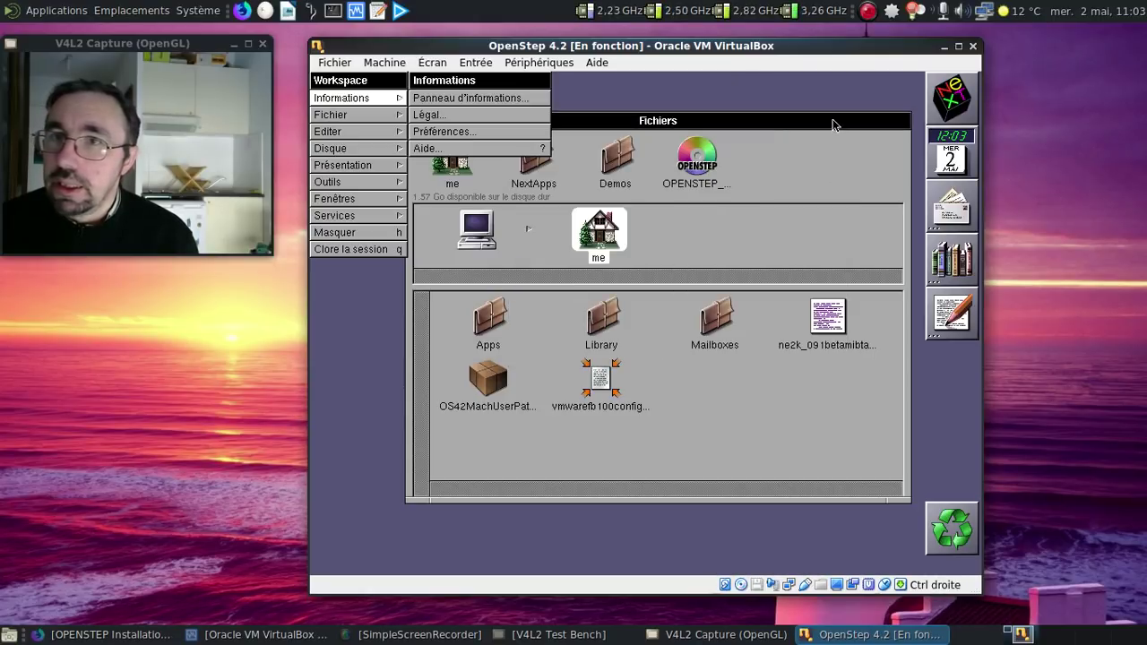
left_click(328, 104)
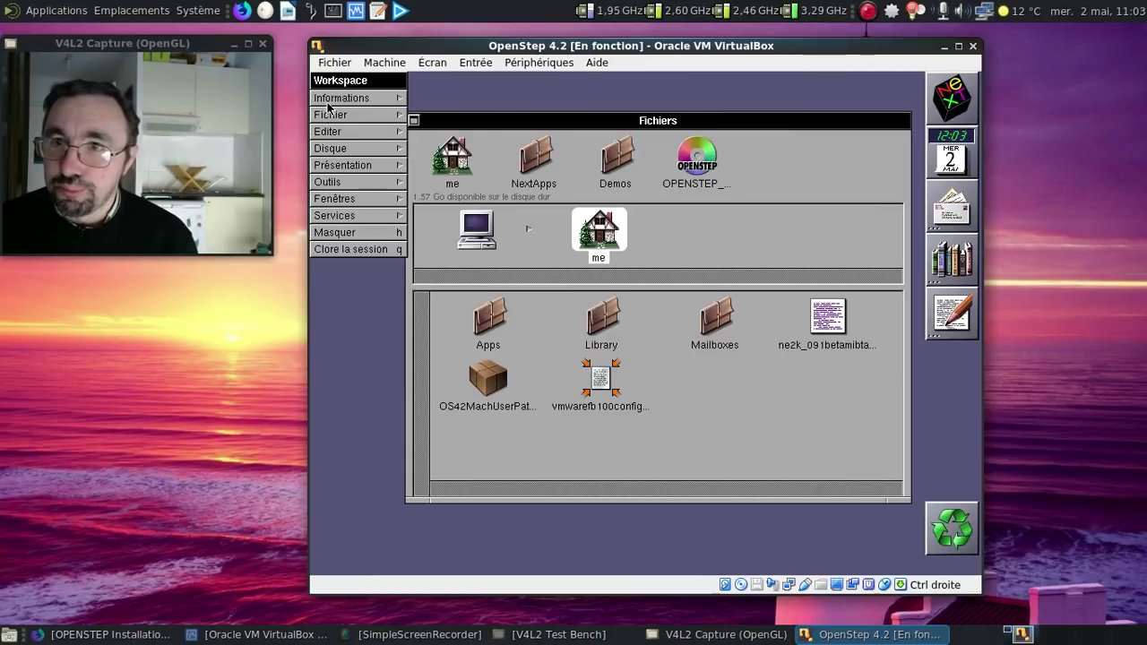
Browse from the computer's root to the NextApps folder on the OPENSTEP_4.2 disc, launch Grab.app and quit it
left_click(489, 242)
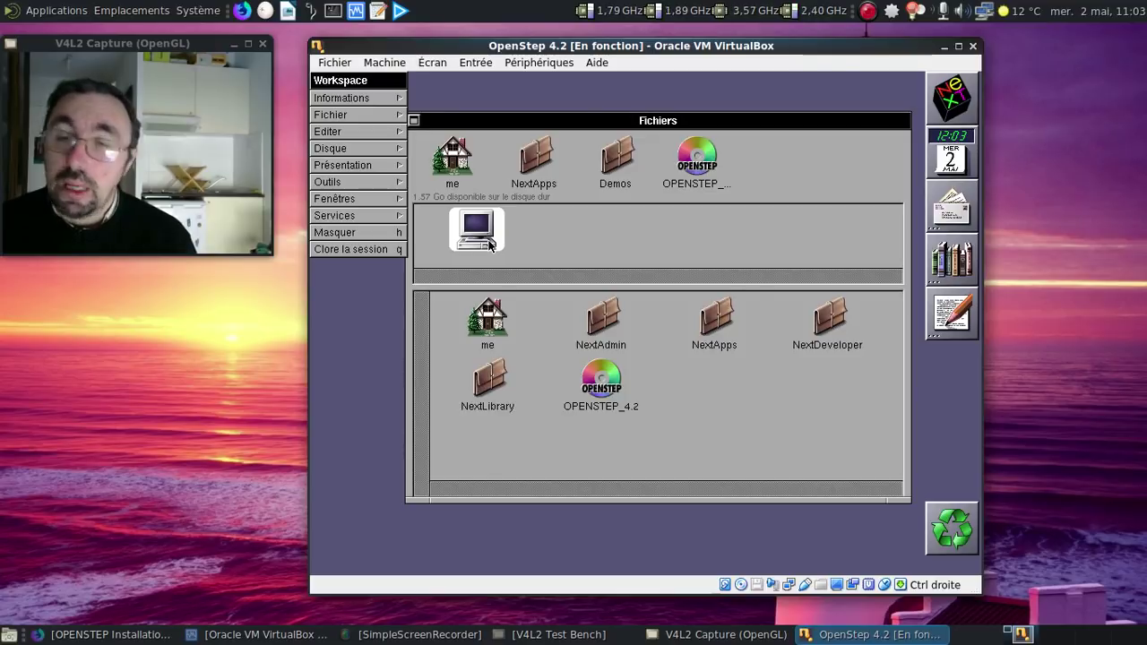
left_click(699, 161)
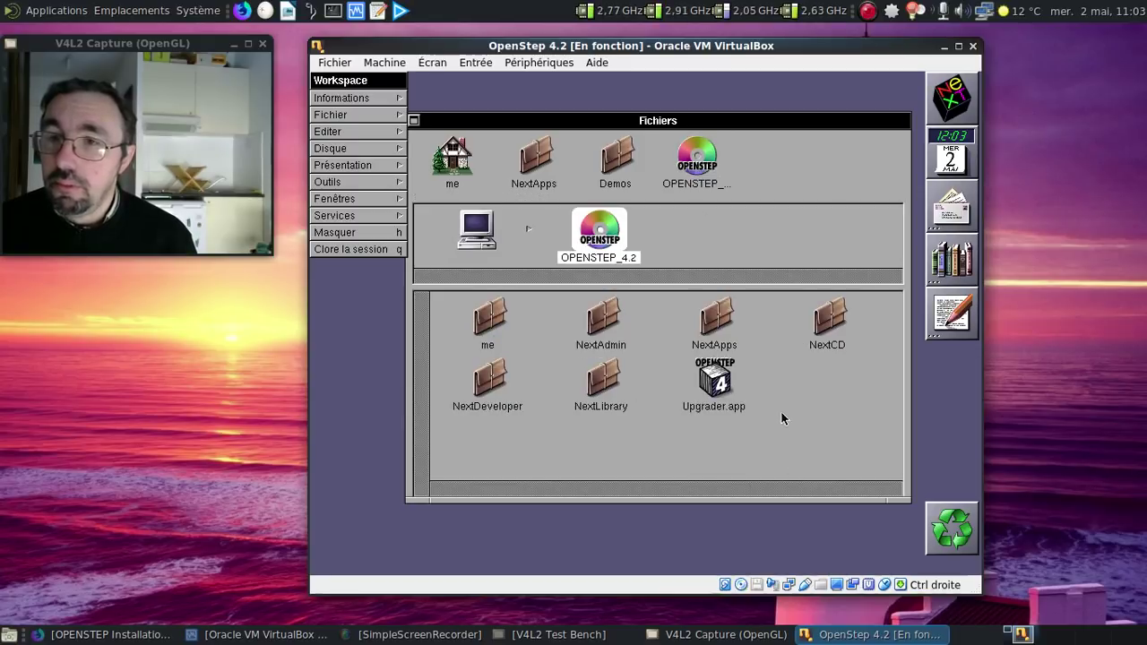
left_click(715, 321)
double_click(724, 325)
double_click(724, 324)
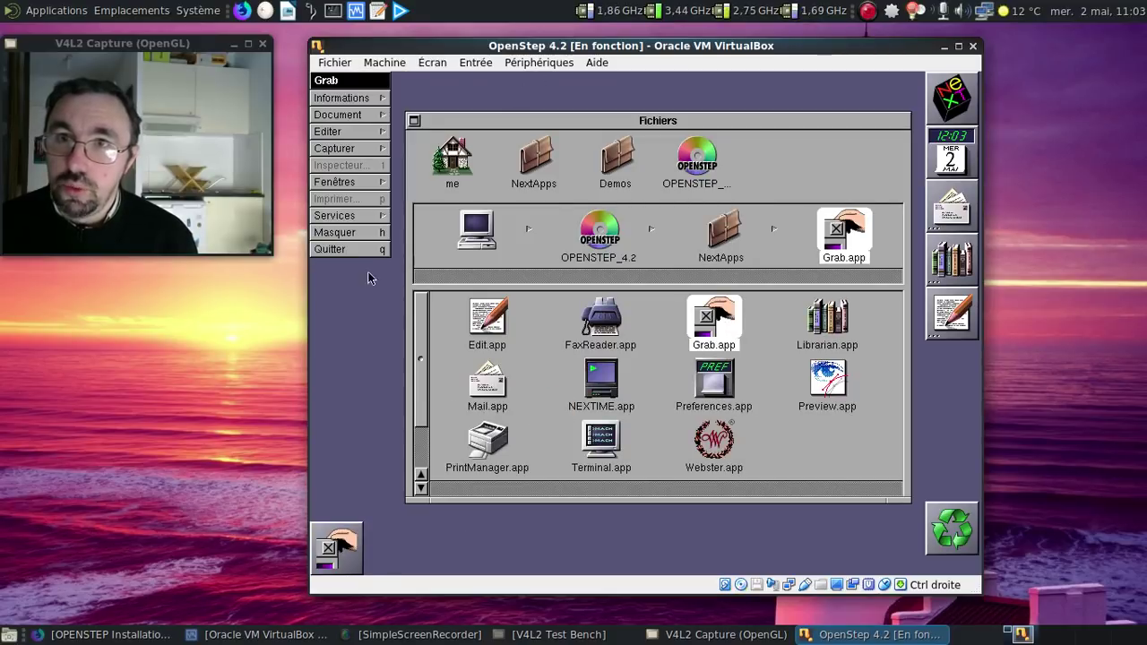
left_click(347, 250)
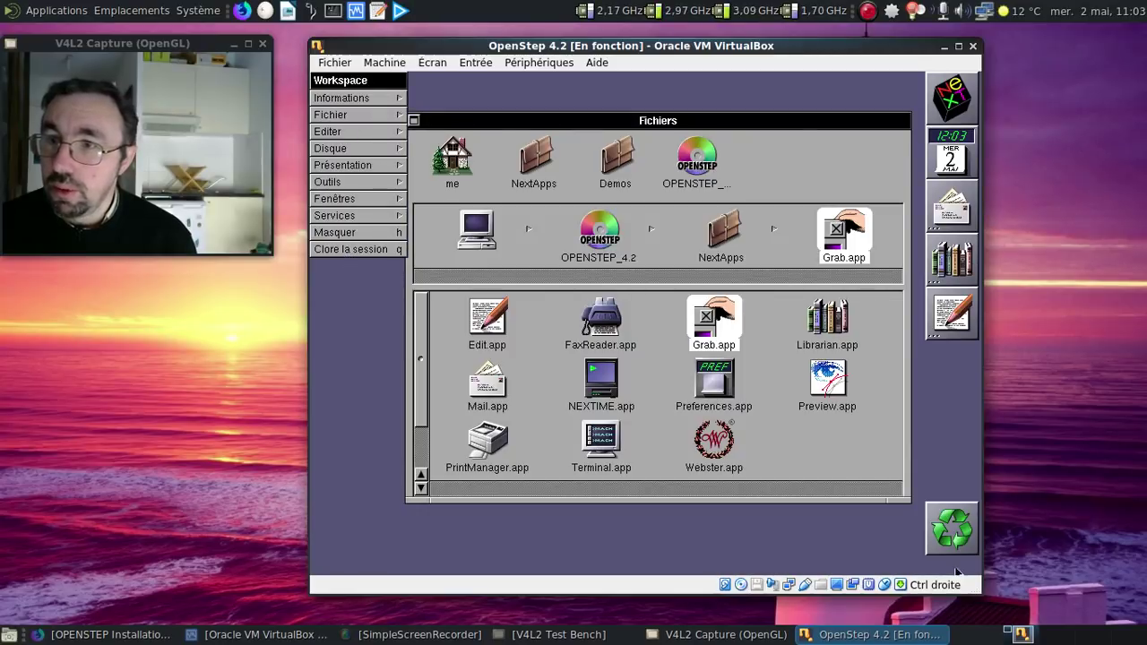
Select Webster.app in the disc's NextApps folder, clear the selection and return to the computer's root folder
left_click(699, 446)
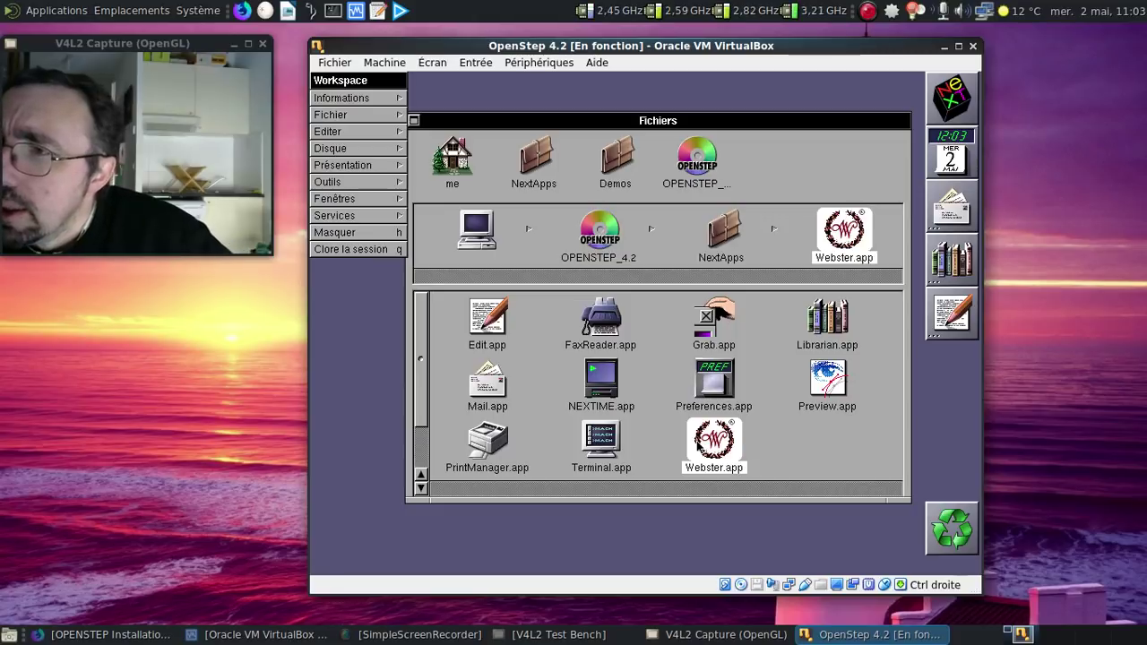
left_click(789, 397)
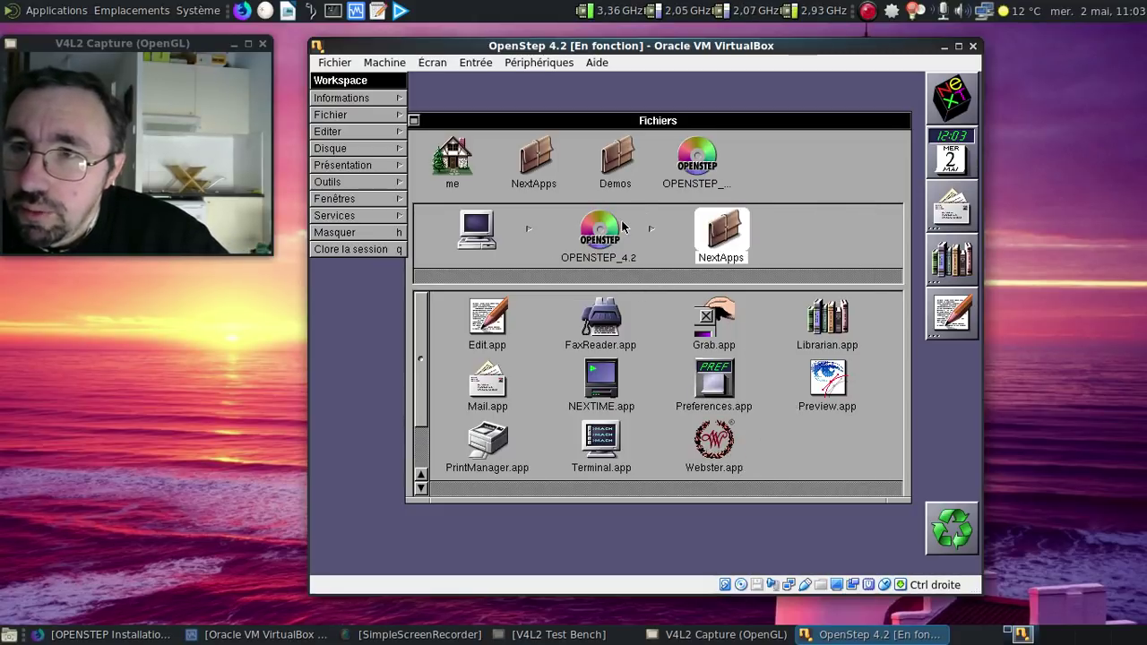
left_click(599, 231)
left_click(458, 231)
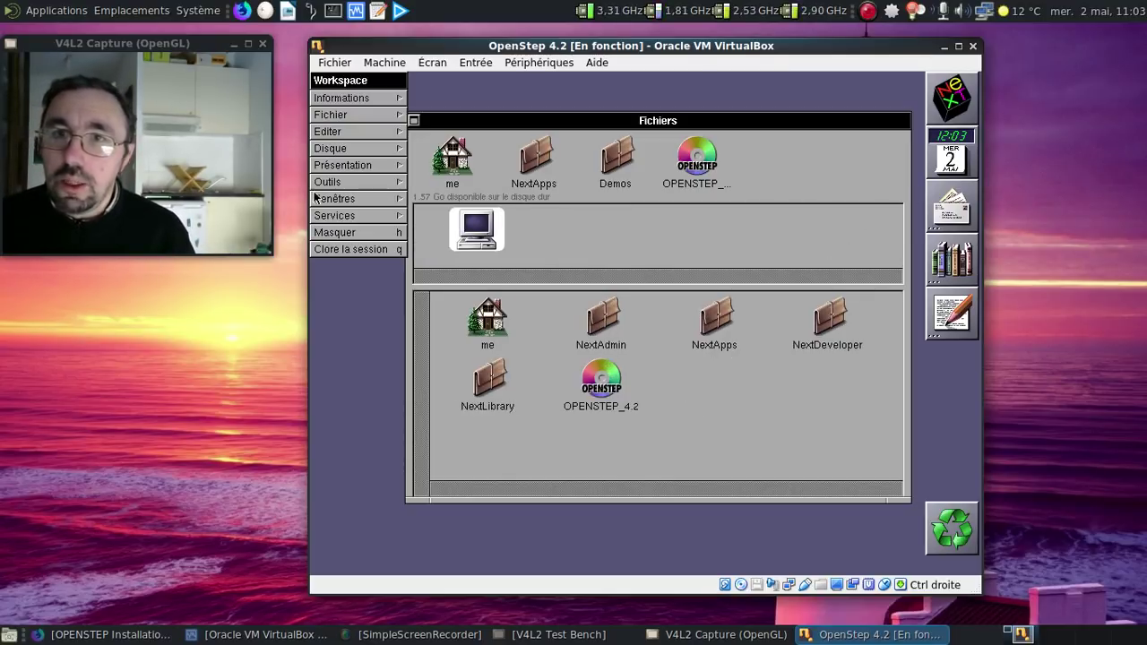
Launch Preferences, look at the localisation and password settings, and set the system clock back one hour to 11:03
left_click(359, 99)
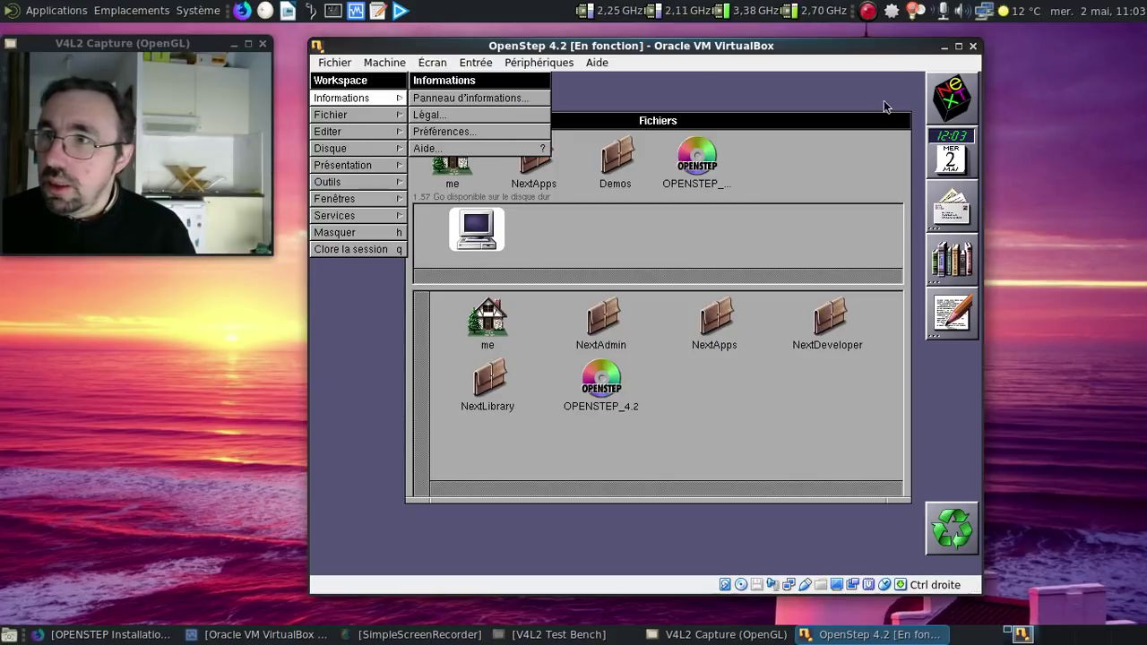
double_click(939, 175)
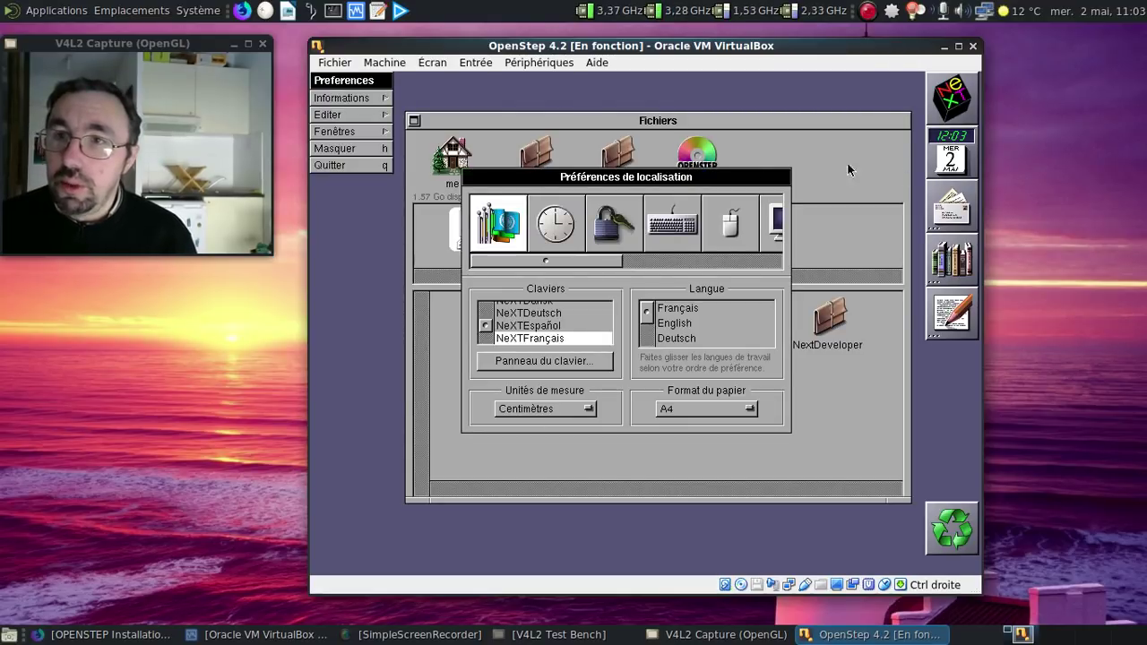
left_click(596, 244)
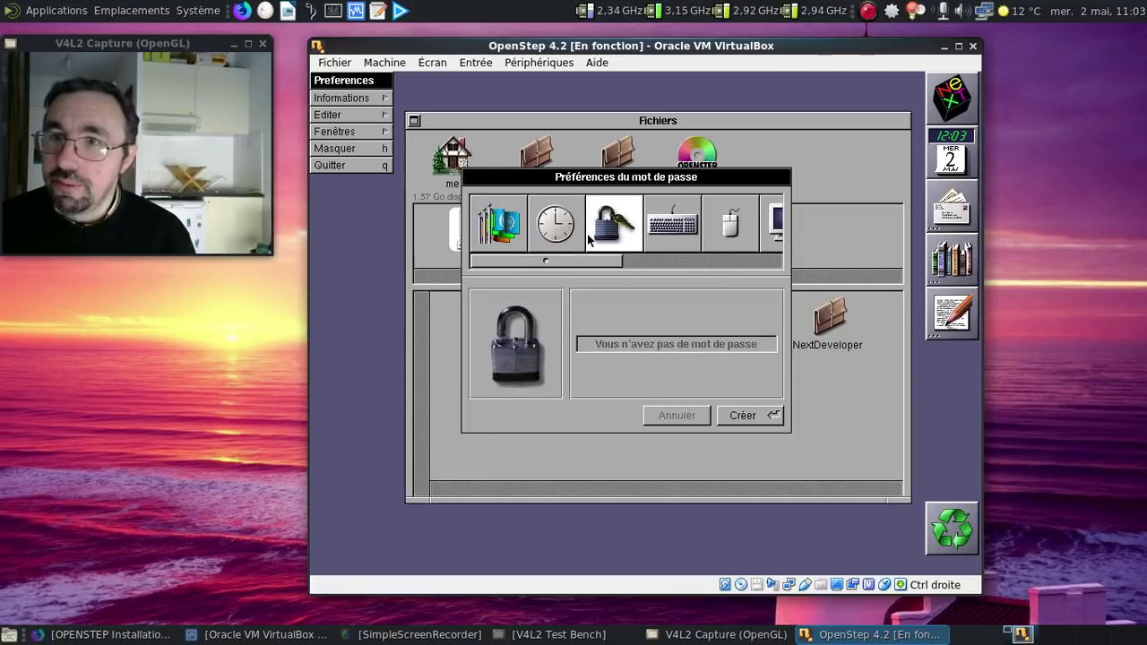
left_click(578, 235)
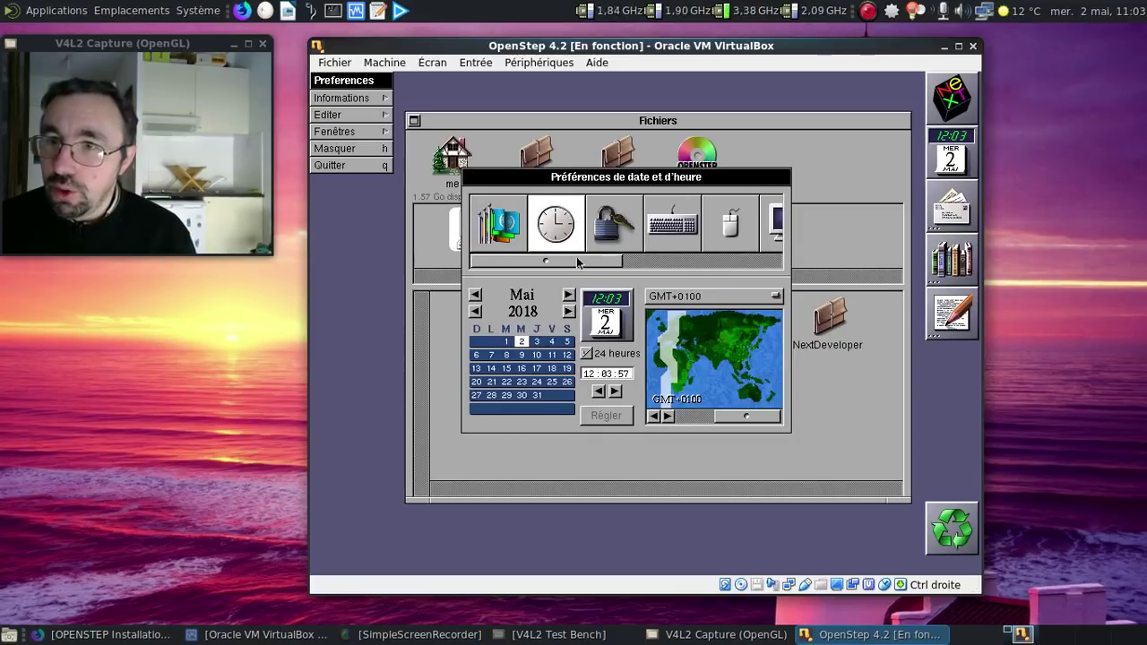
left_click(599, 391)
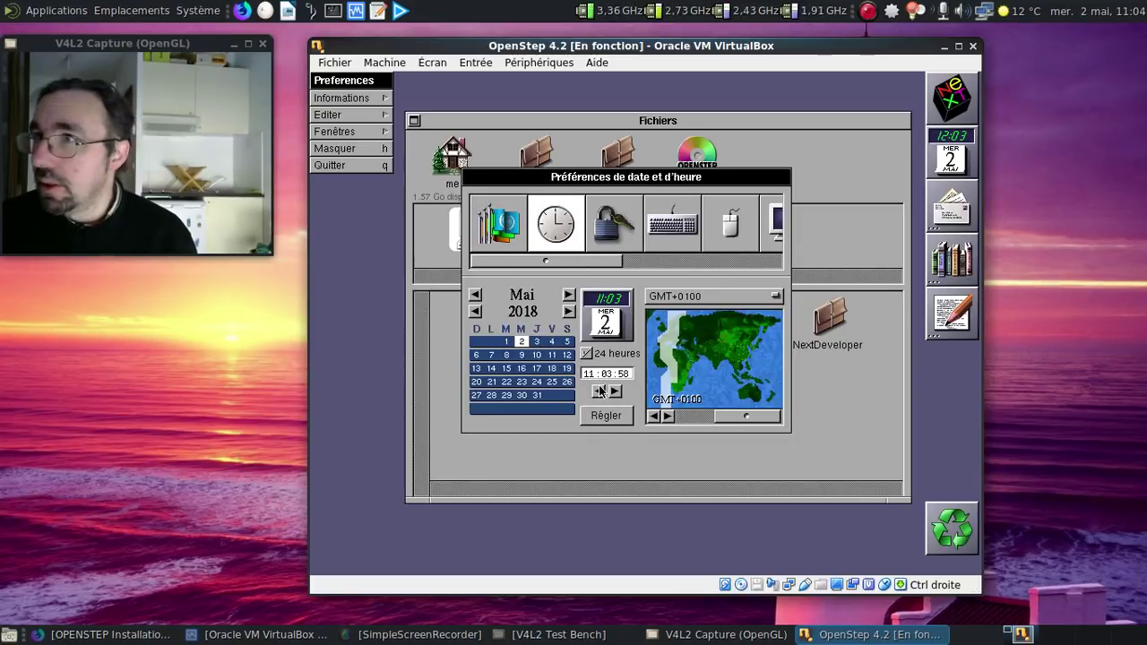
left_click(604, 415)
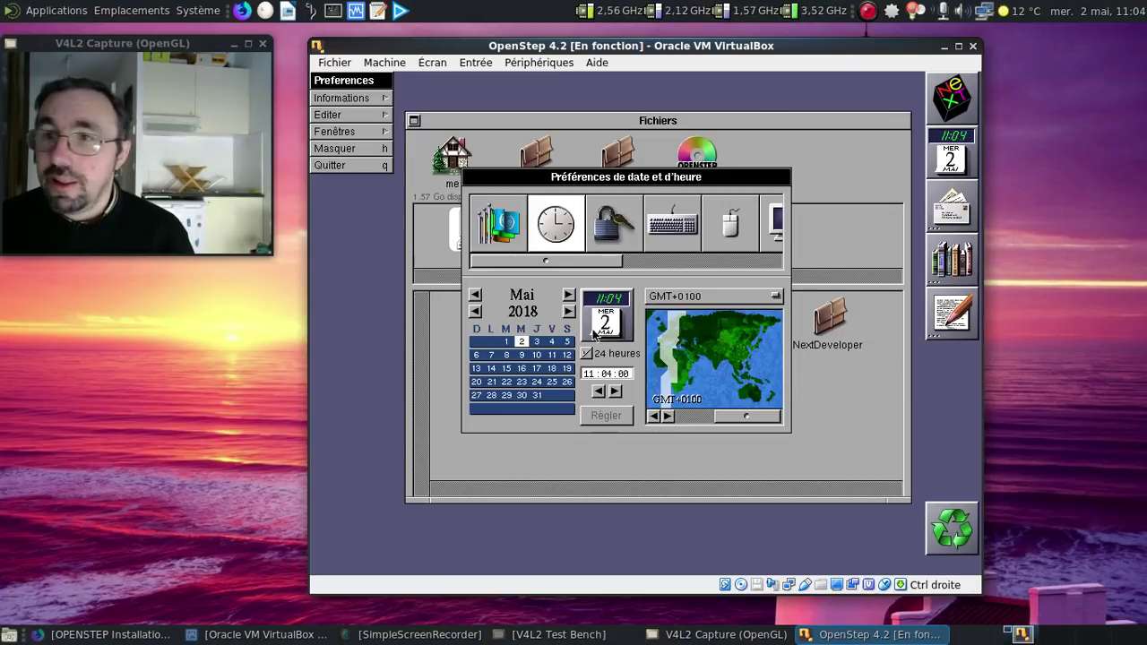
View the keyboard, mouse and display preferences
left_click(637, 208)
left_click(663, 213)
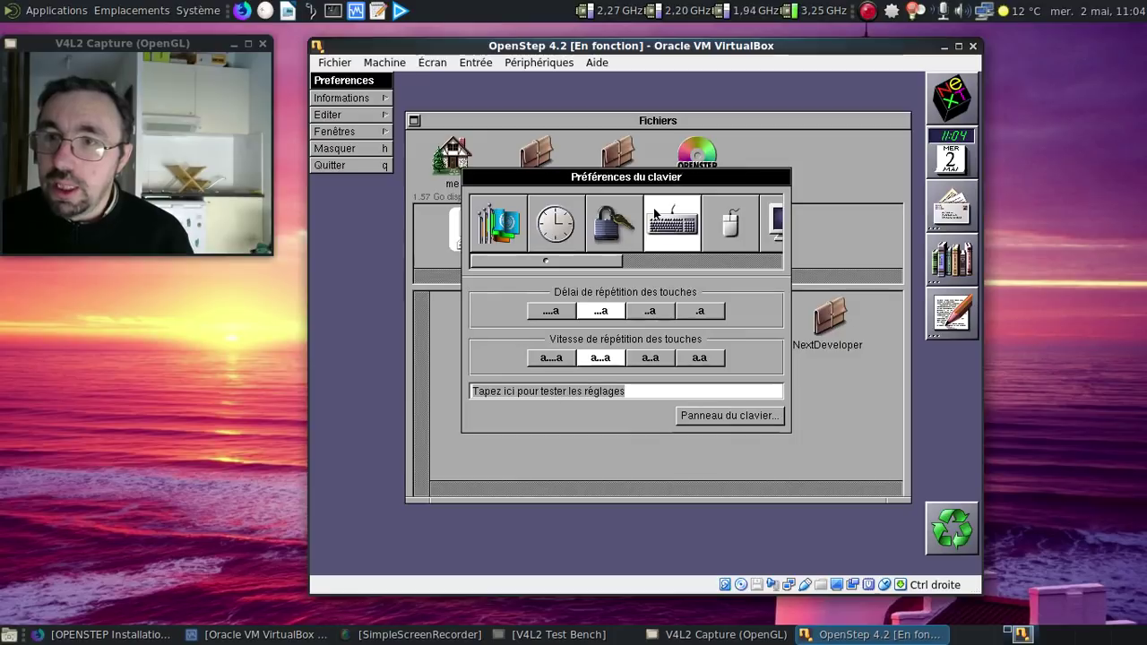
left_click(726, 221)
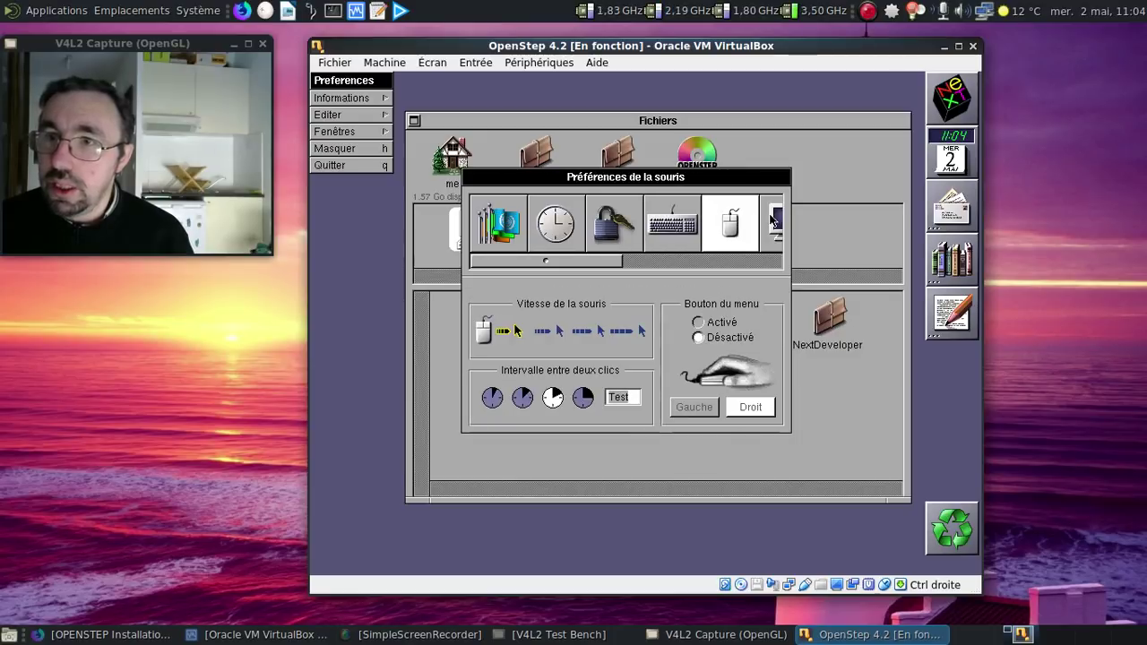
left_click(768, 221)
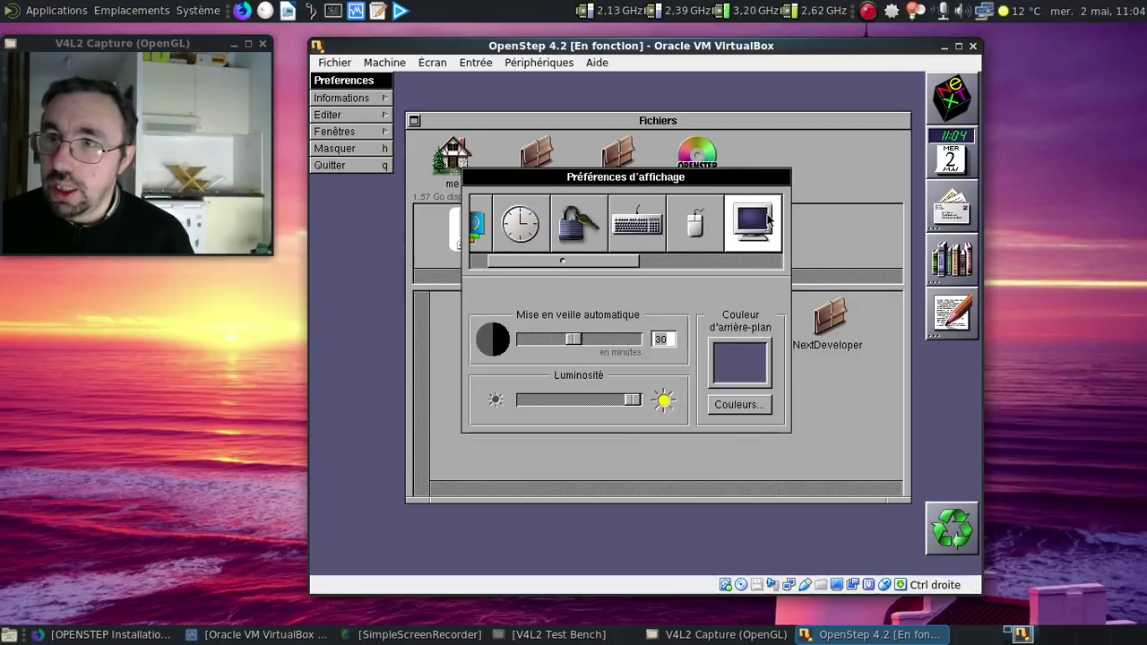
Centre the left-right balance of the sound gain in the sound preferences
left_click_drag(584, 263, 664, 261)
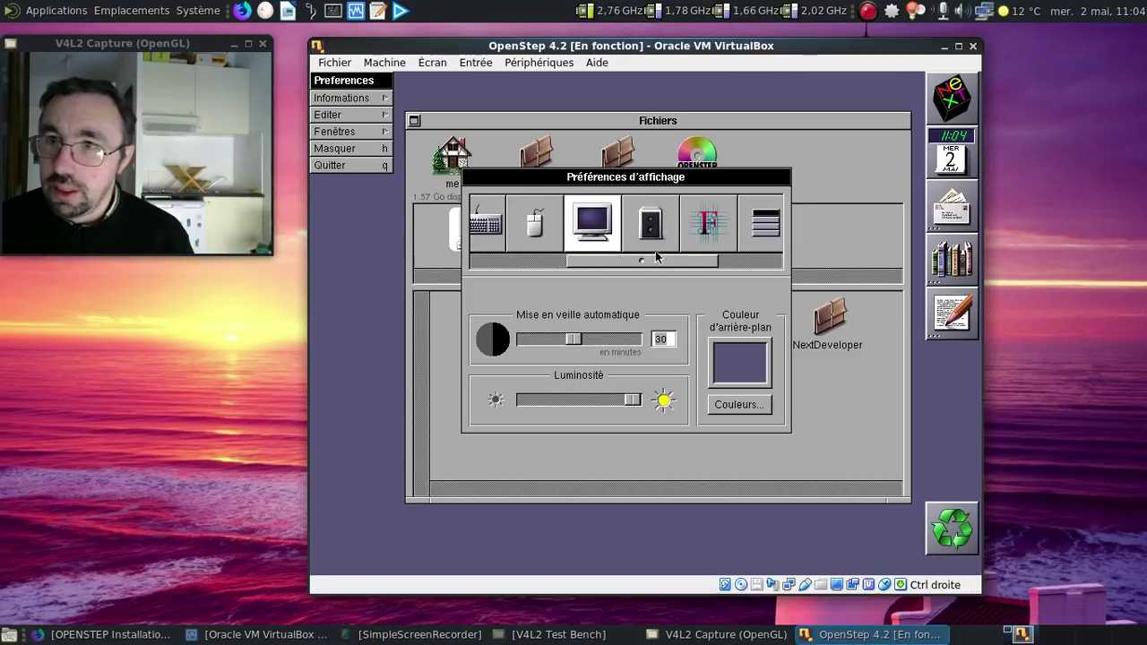
left_click(654, 244)
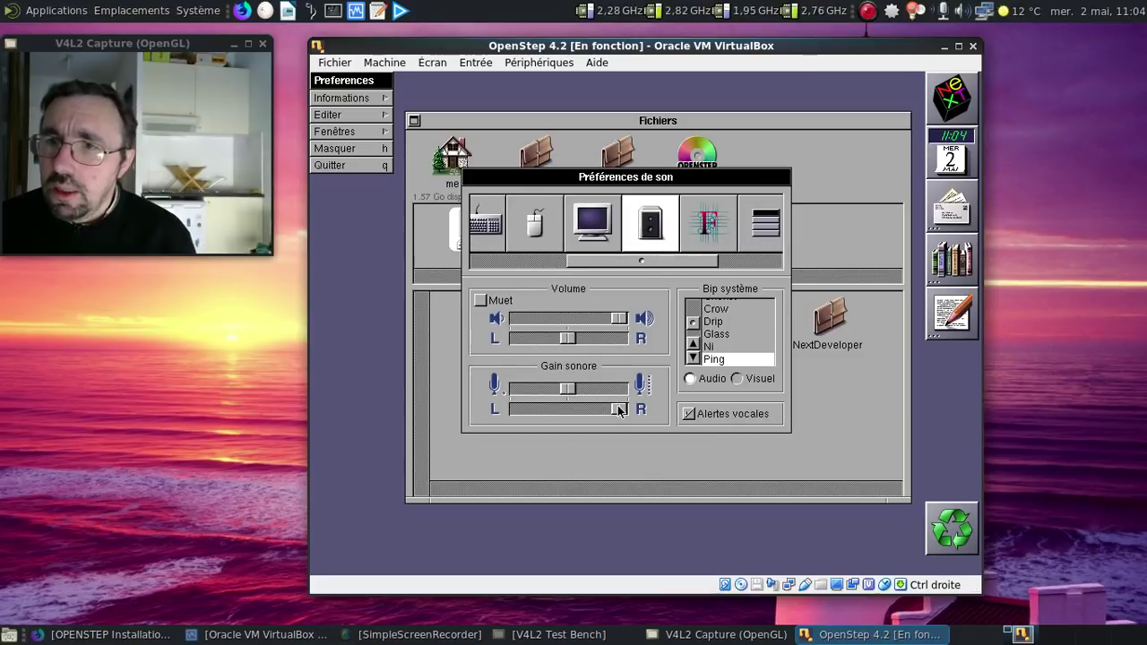
left_click_drag(620, 409, 568, 412)
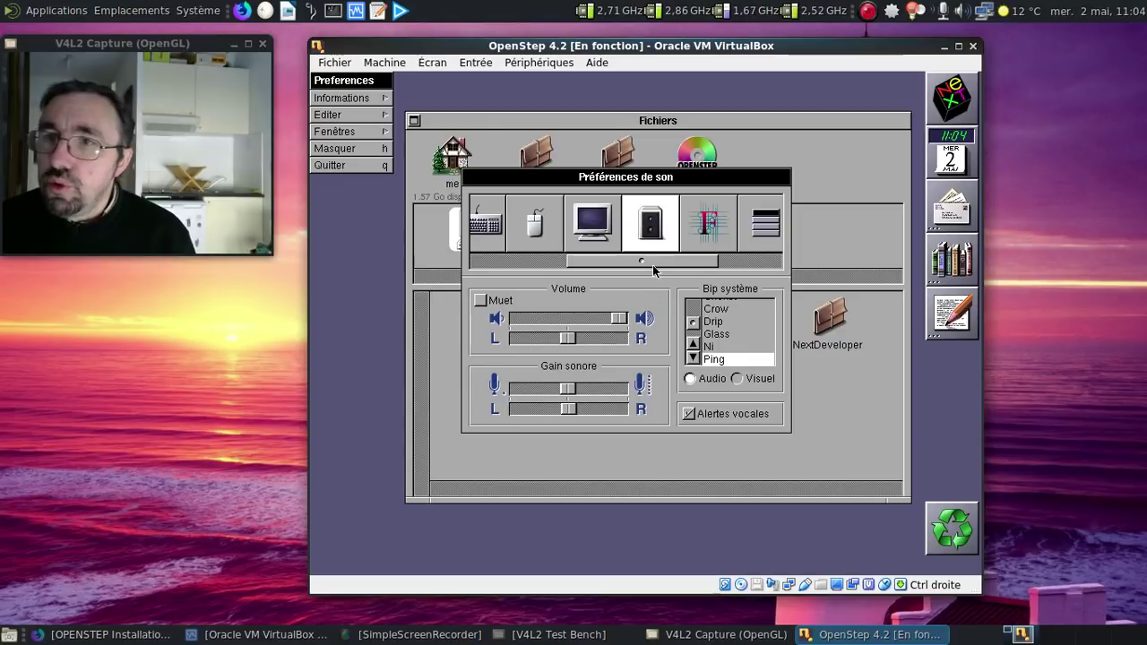
View the typography, menu, services and expert preferences
left_click(703, 235)
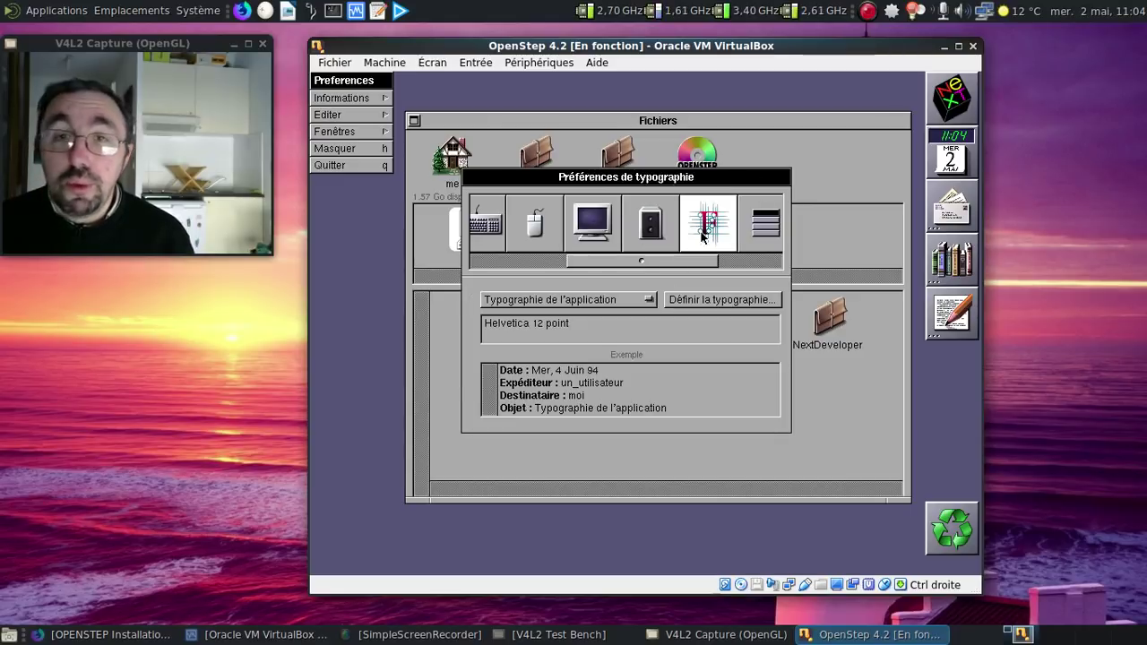
left_click(750, 236)
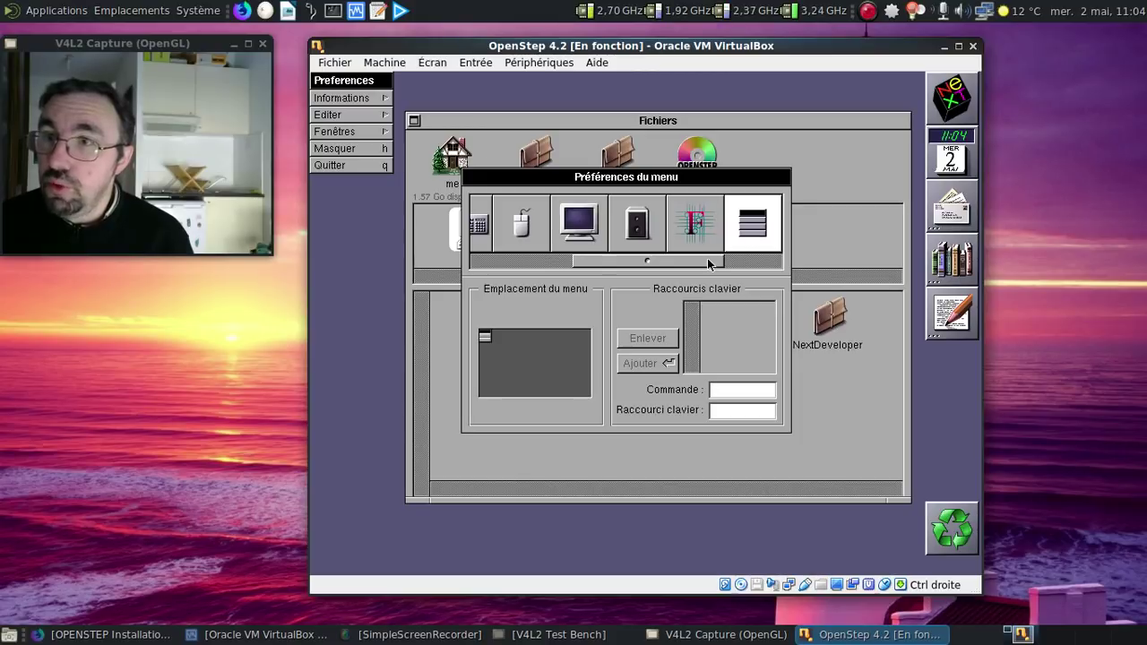
left_click_drag(707, 258, 769, 264)
left_click(697, 229)
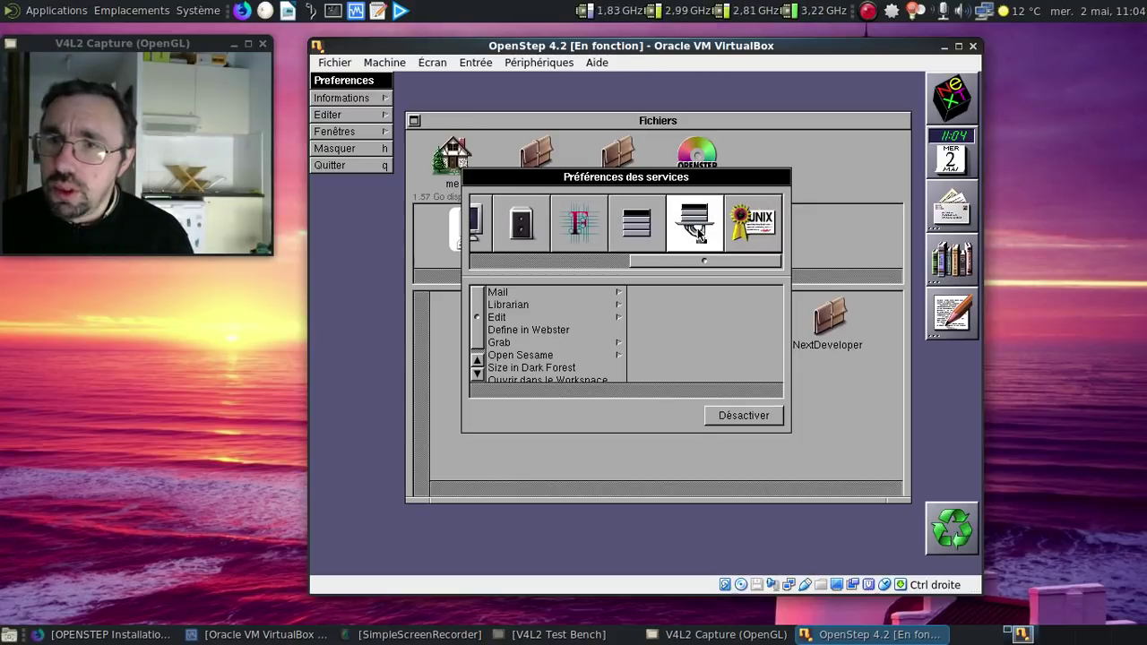
left_click(751, 229)
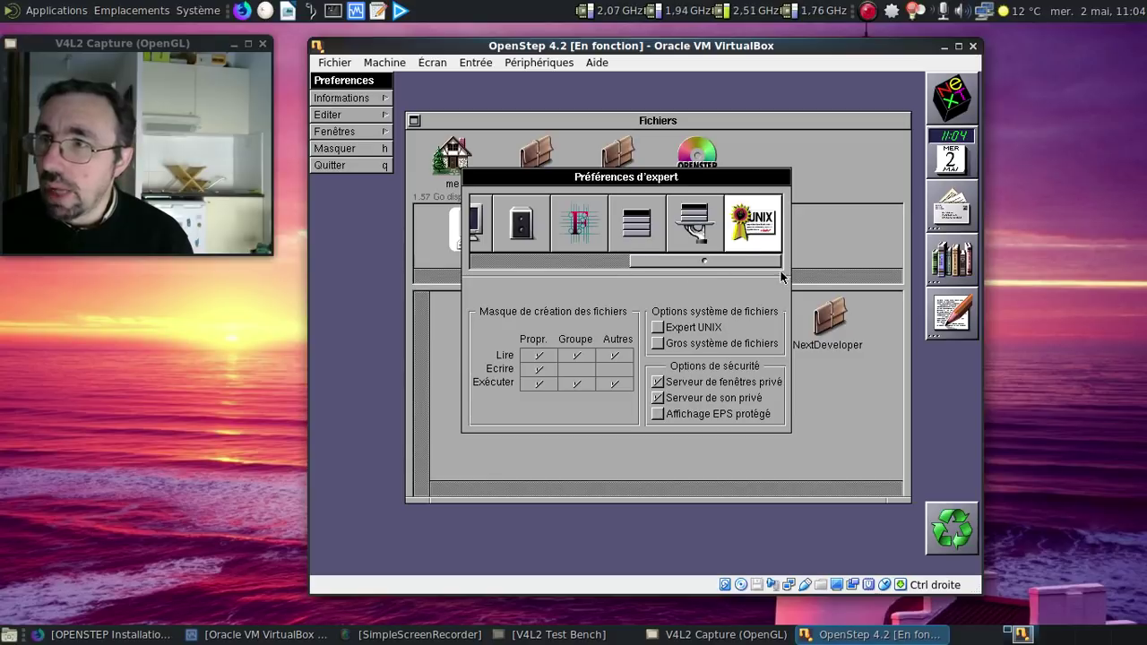
Revisit the sound and display preferences, and quit Preferences
left_click(498, 235)
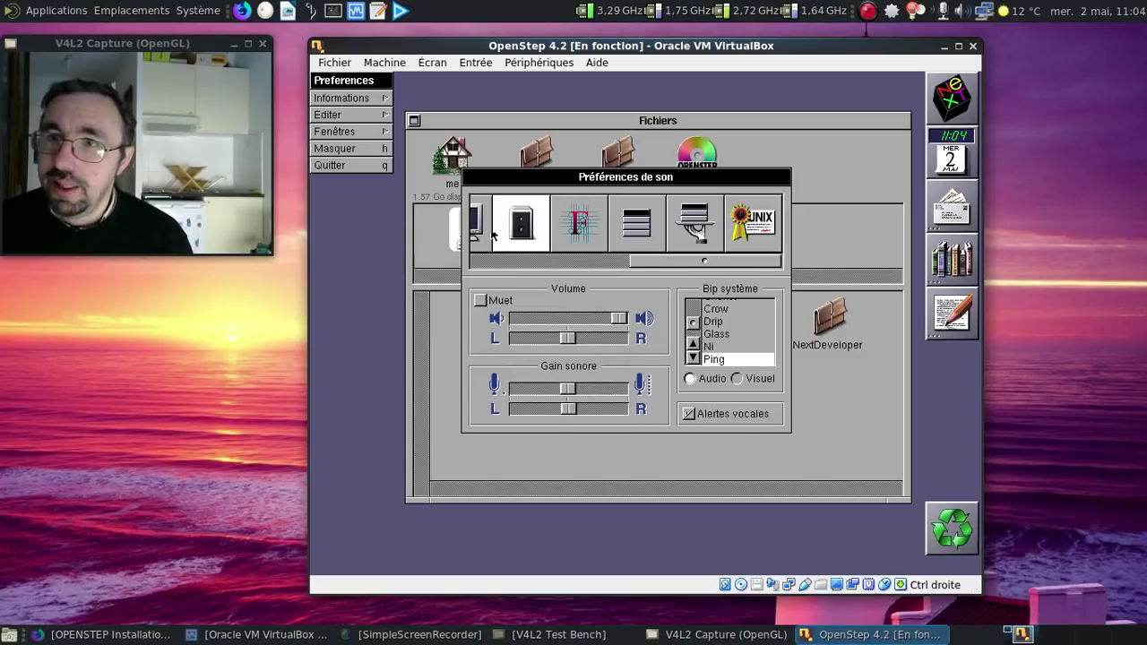
left_click(484, 229)
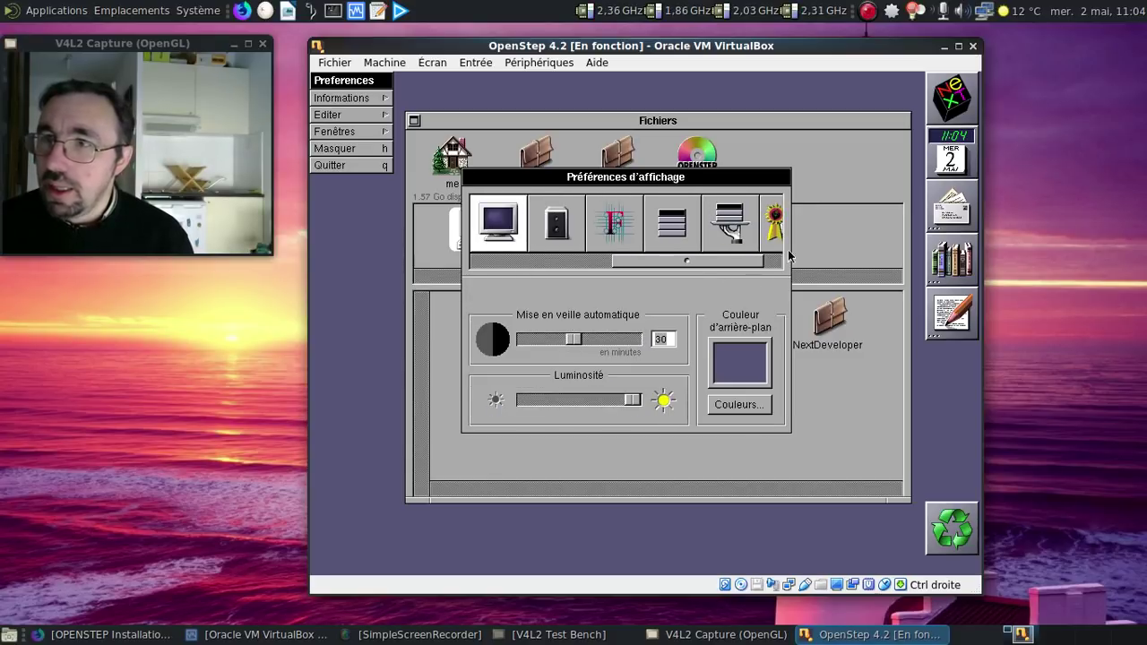
left_click(387, 164)
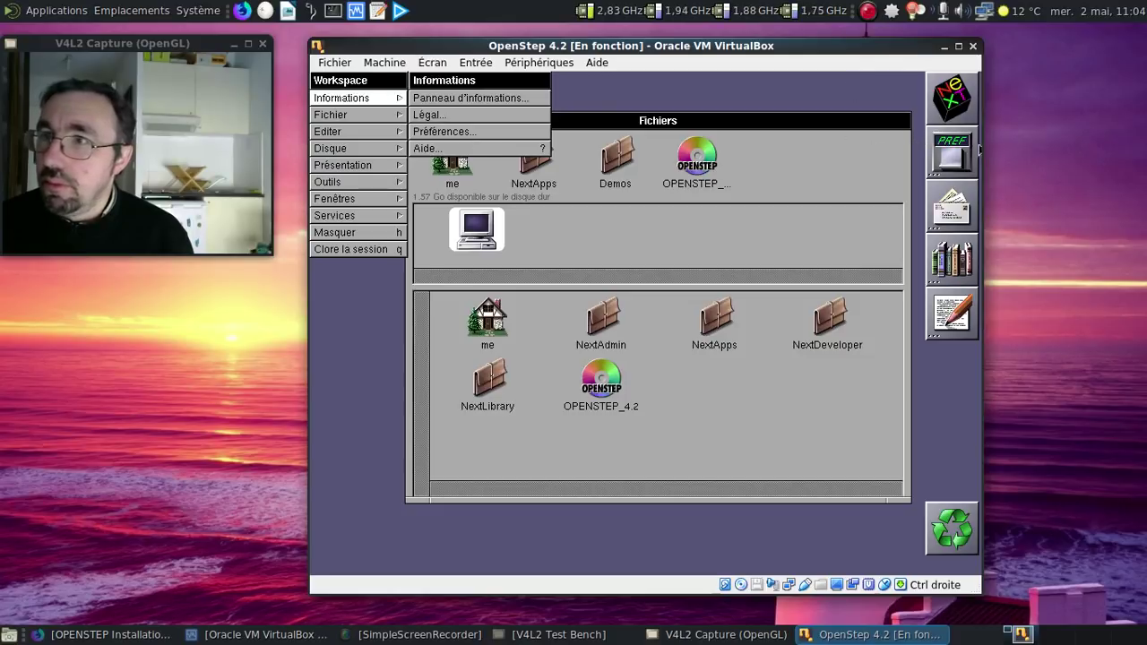
Reopen Preferences to view the localization and date and time settings, and quit it
double_click(970, 151)
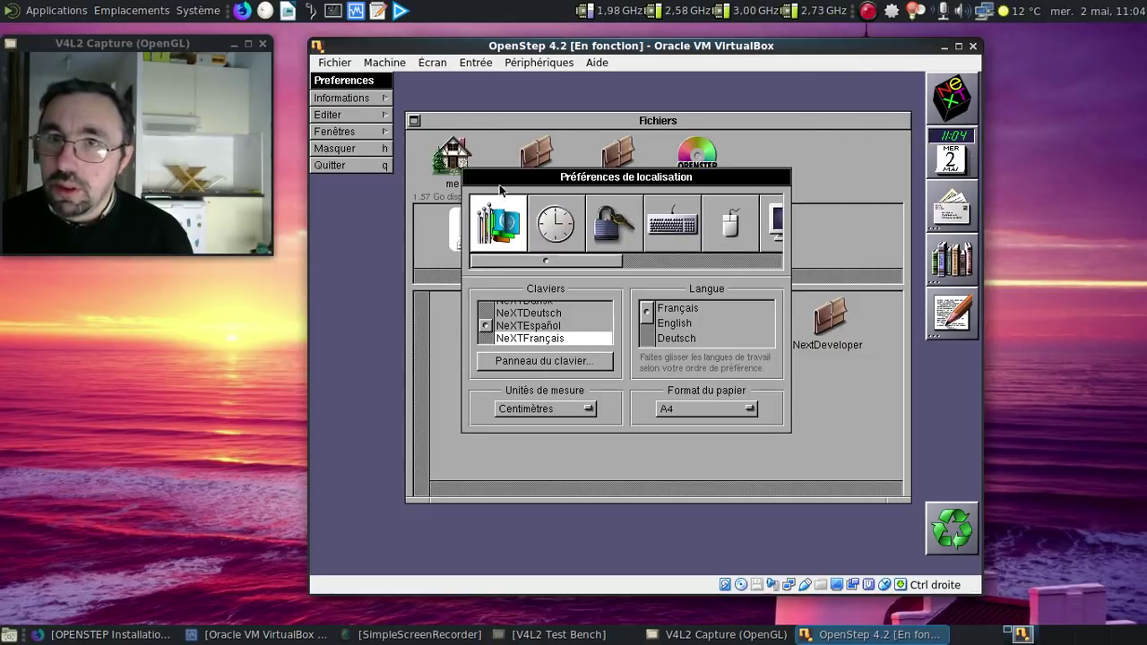
left_click(380, 166)
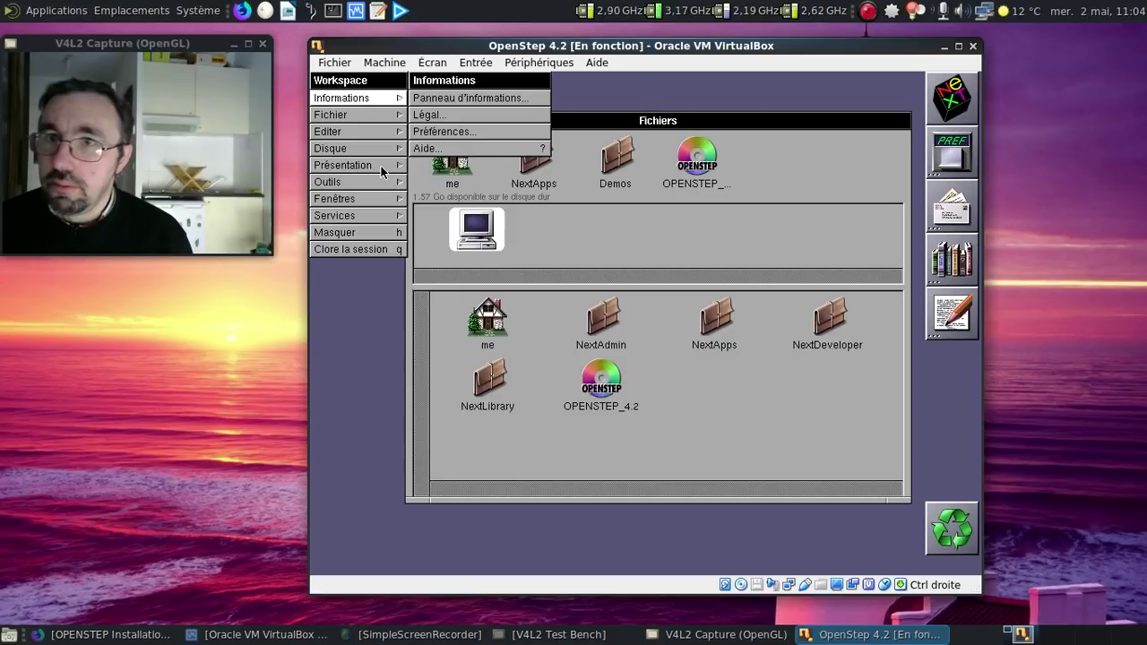
double_click(970, 145)
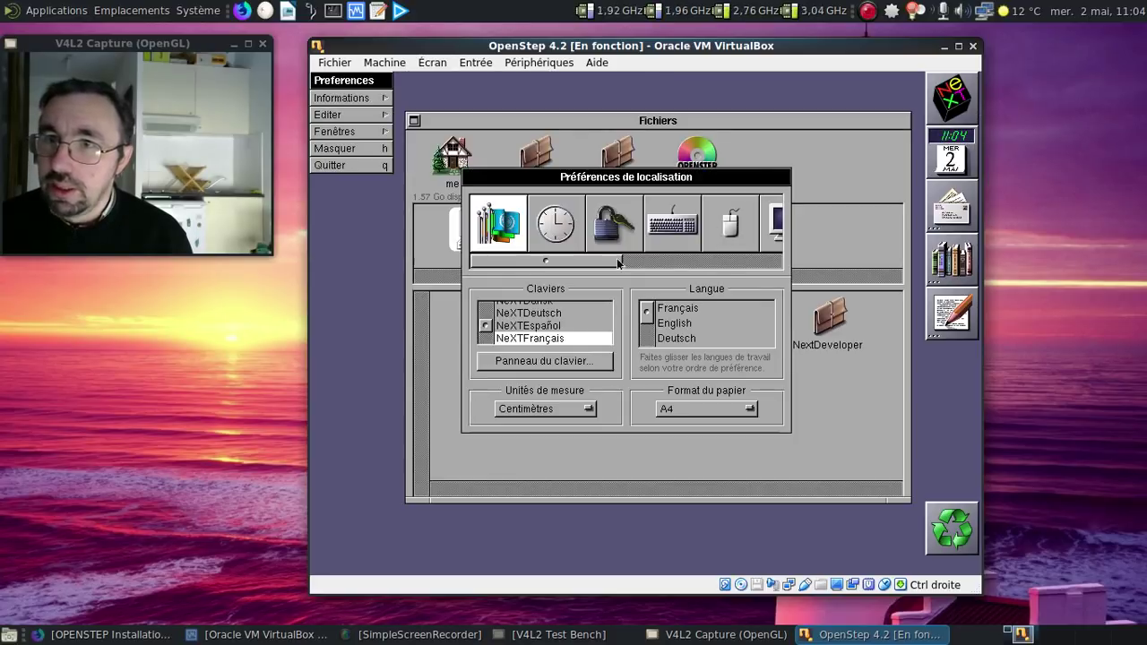
left_click(555, 224)
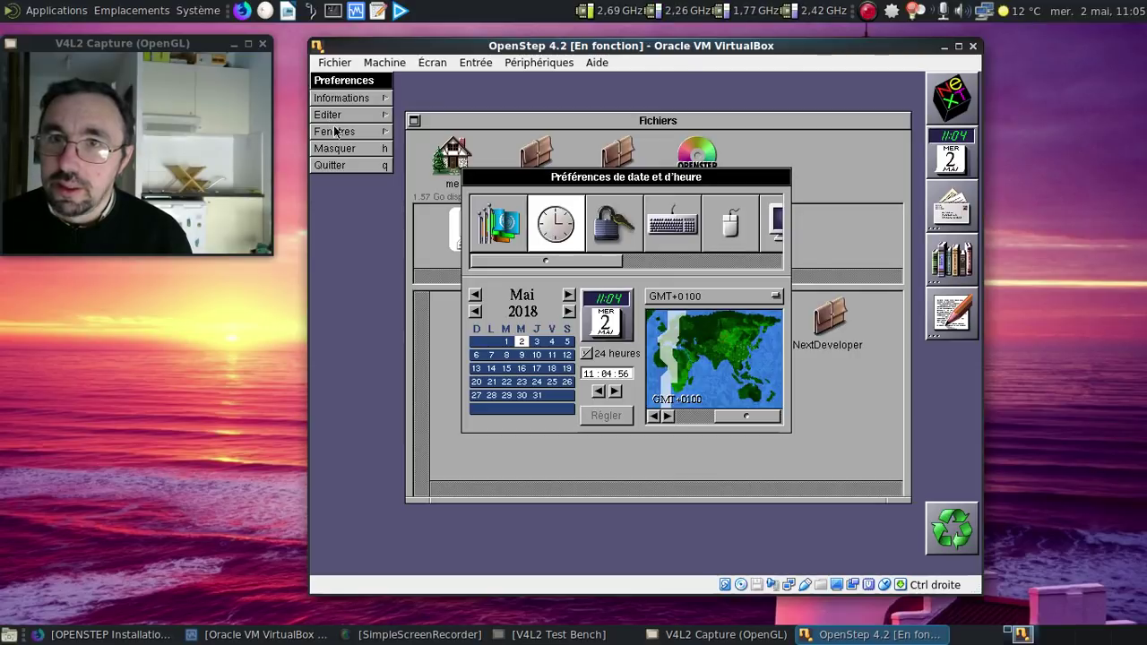
left_click(345, 166)
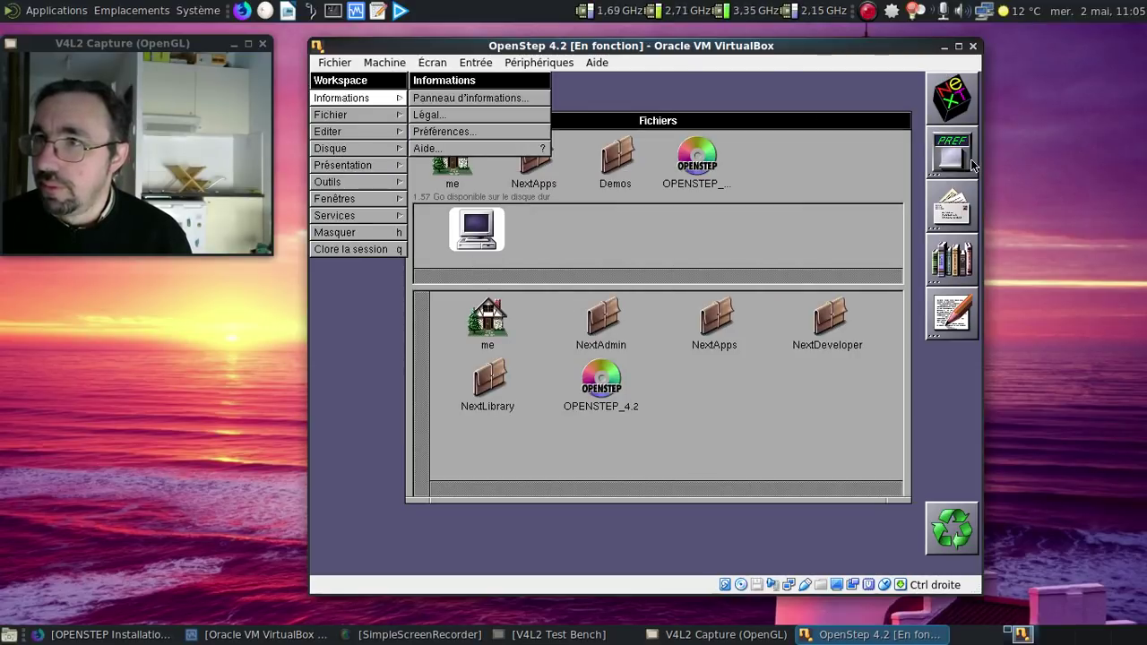
Remove Preferences from the dock, and view the Workspace Manager's icon preferences and its presentation, tools and edit commands
left_click_drag(970, 158, 357, 547)
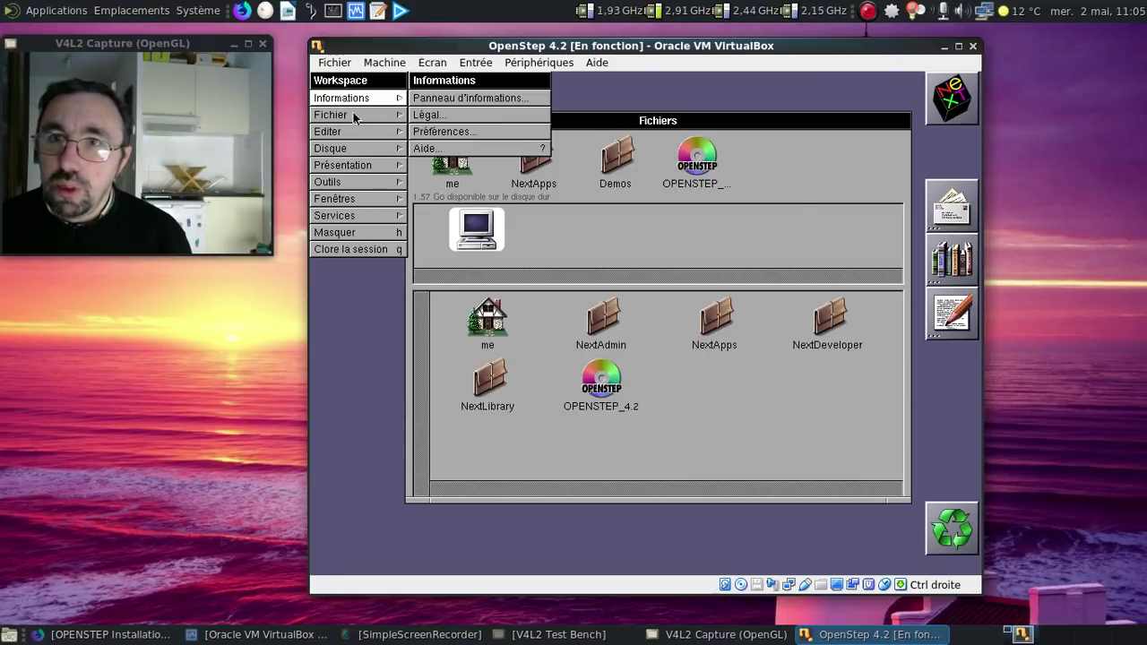
left_click(429, 132)
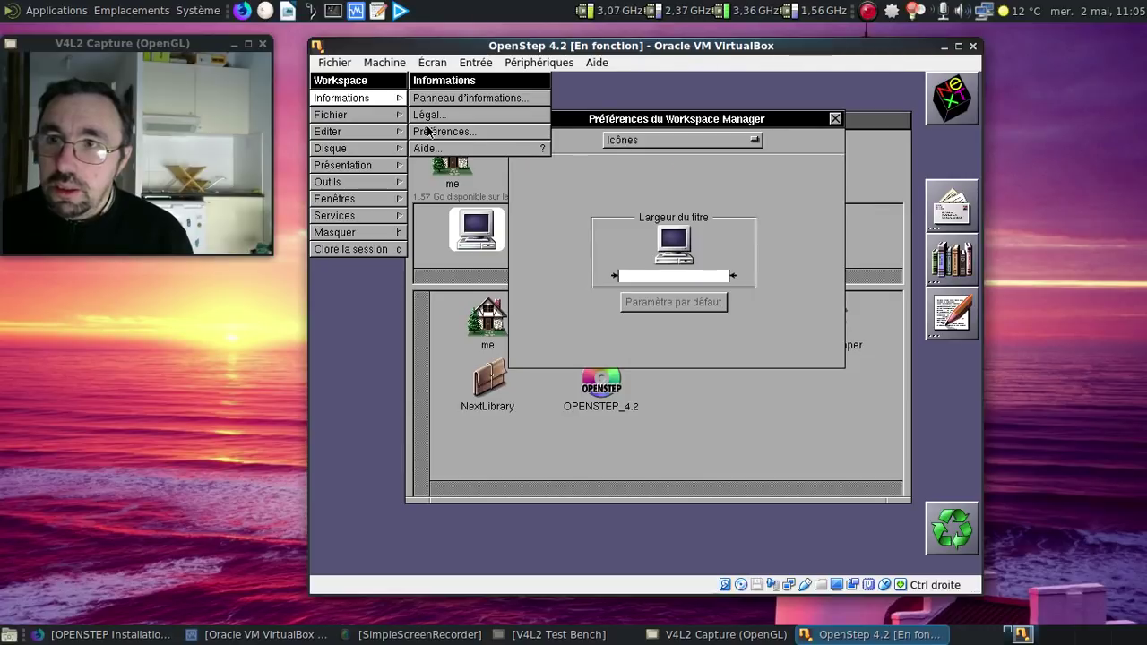
left_click(849, 118)
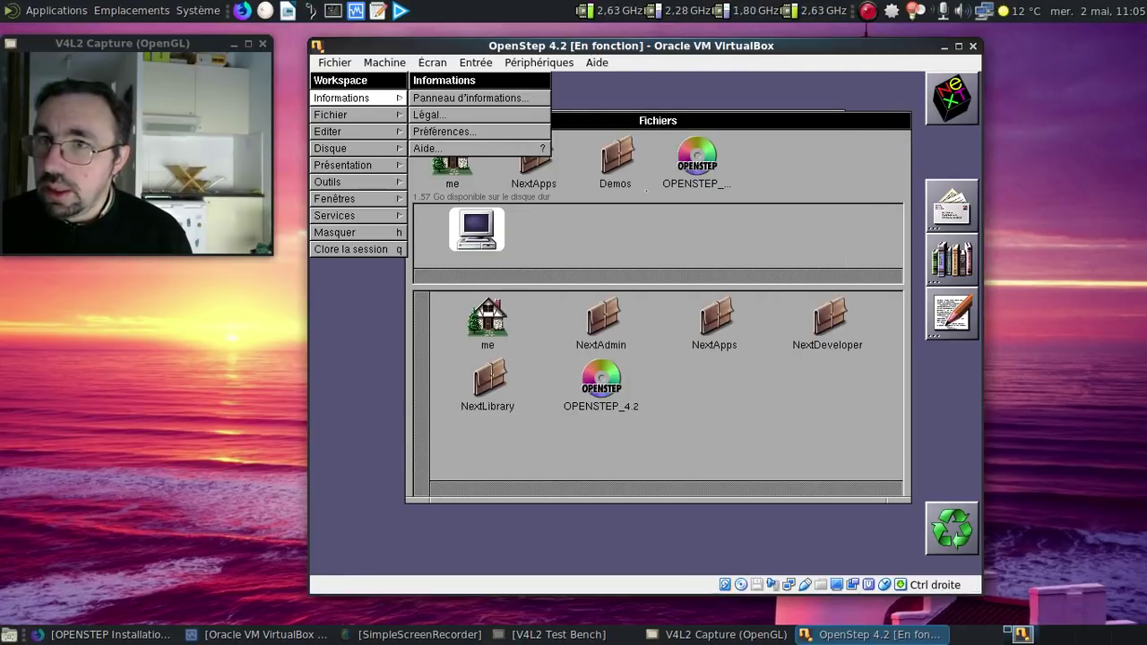
left_click(366, 165)
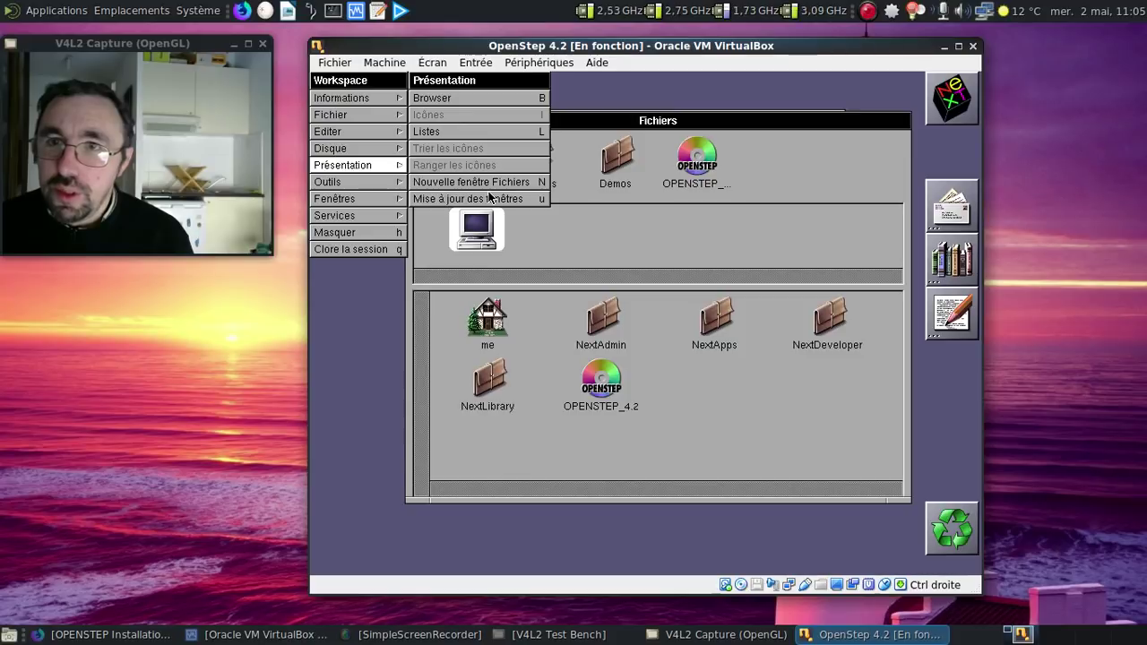
left_click(403, 182)
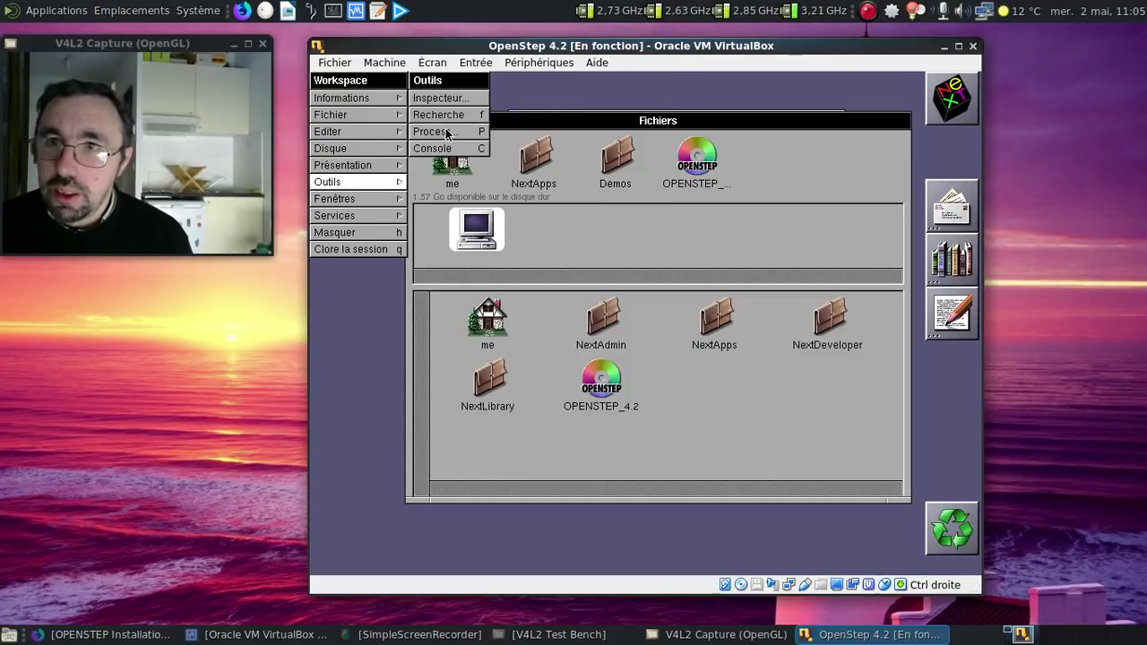
left_click(397, 135)
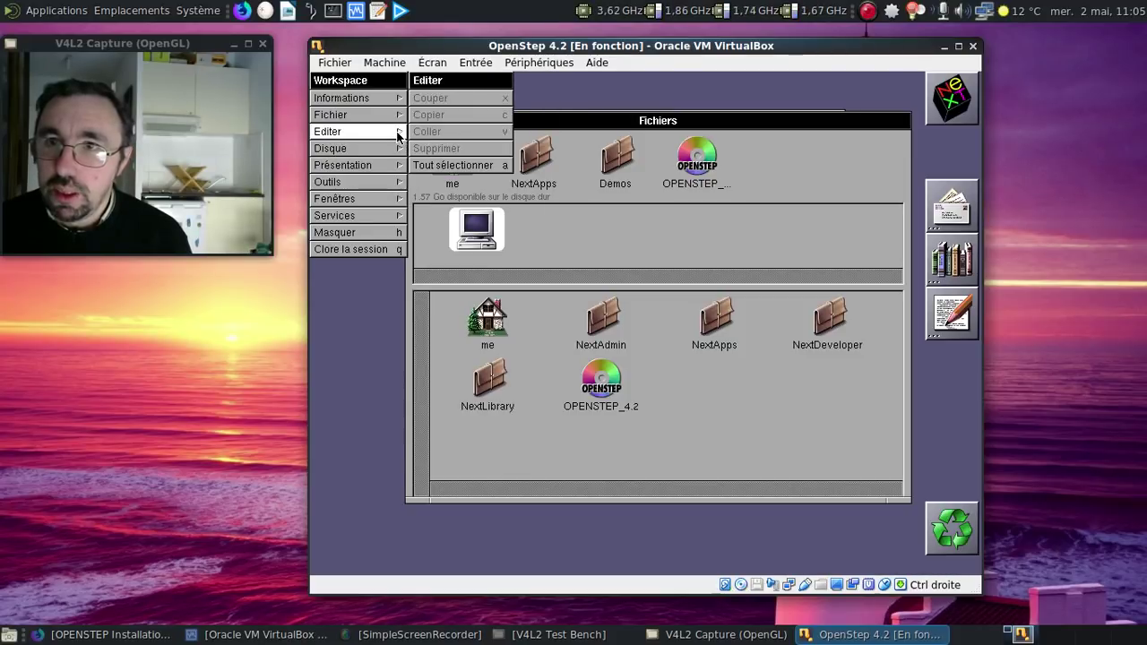
Look through the NextAdmin folder, and add Preferences.app from the NextApps folder to the dock
left_click(603, 315)
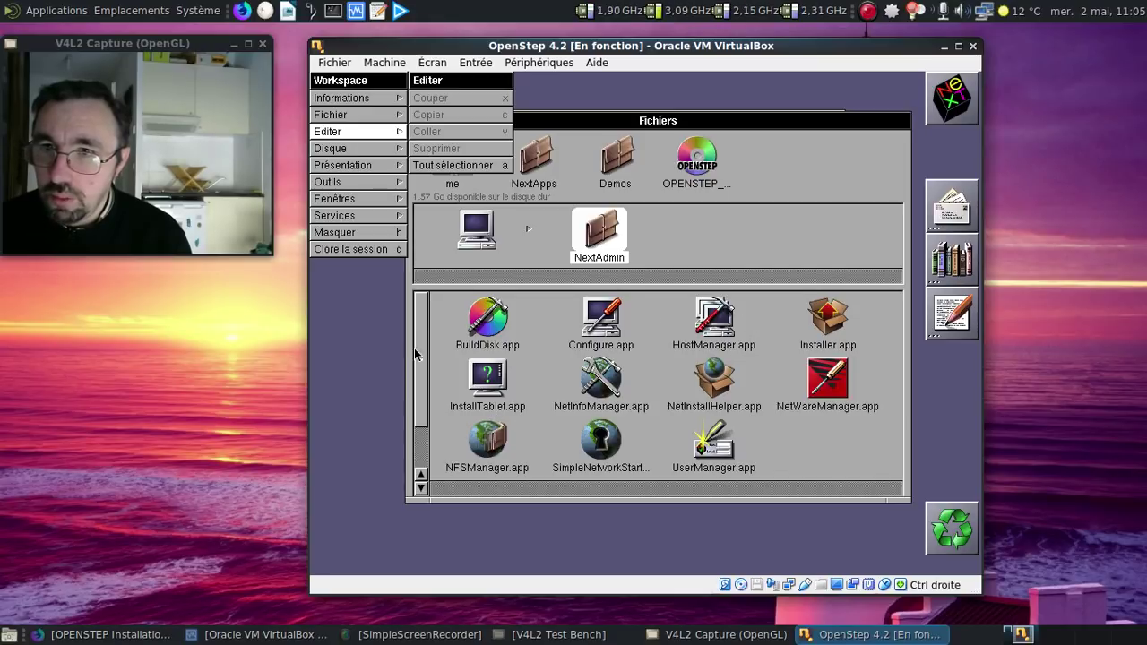
scroll(418, 352, "down", 2)
scroll(417, 352, "up", 2)
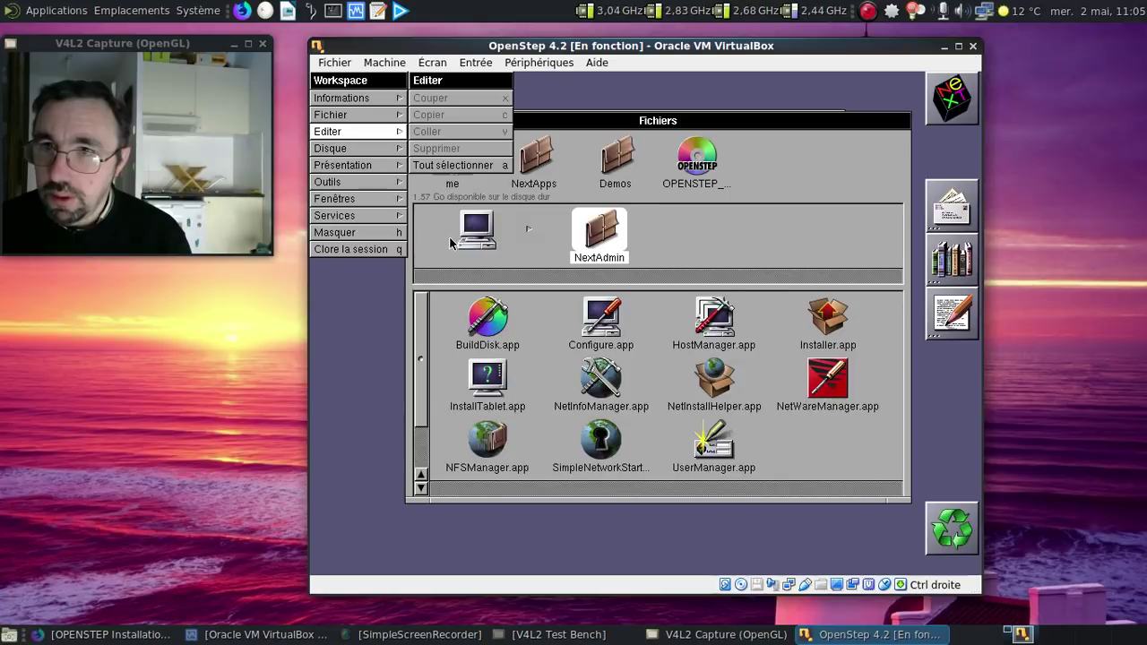
left_click(464, 236)
left_click(711, 323)
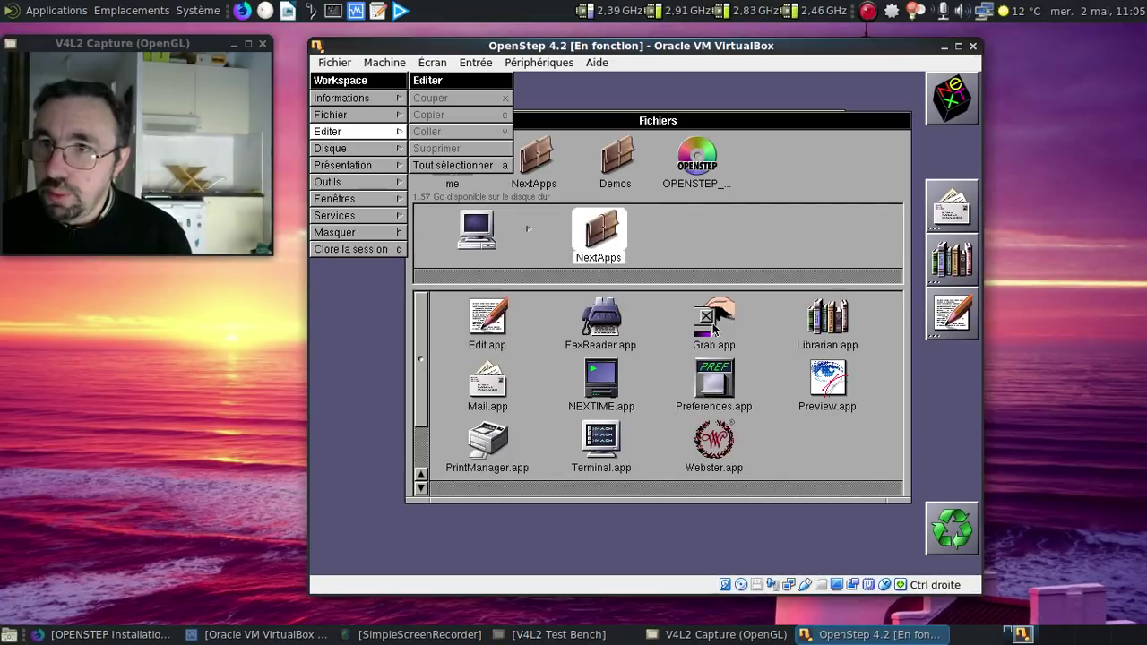
left_click_drag(714, 376, 957, 136)
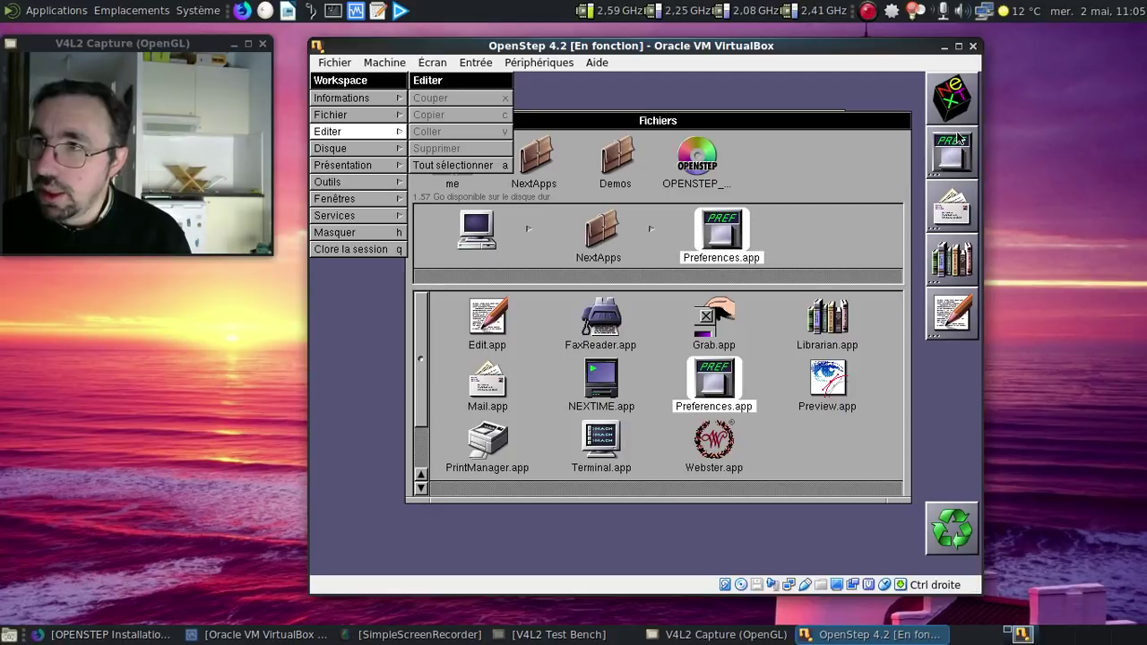
Launch Preferences from the dock, view its date and time settings and information panel, and return to the file viewer
double_click(957, 136)
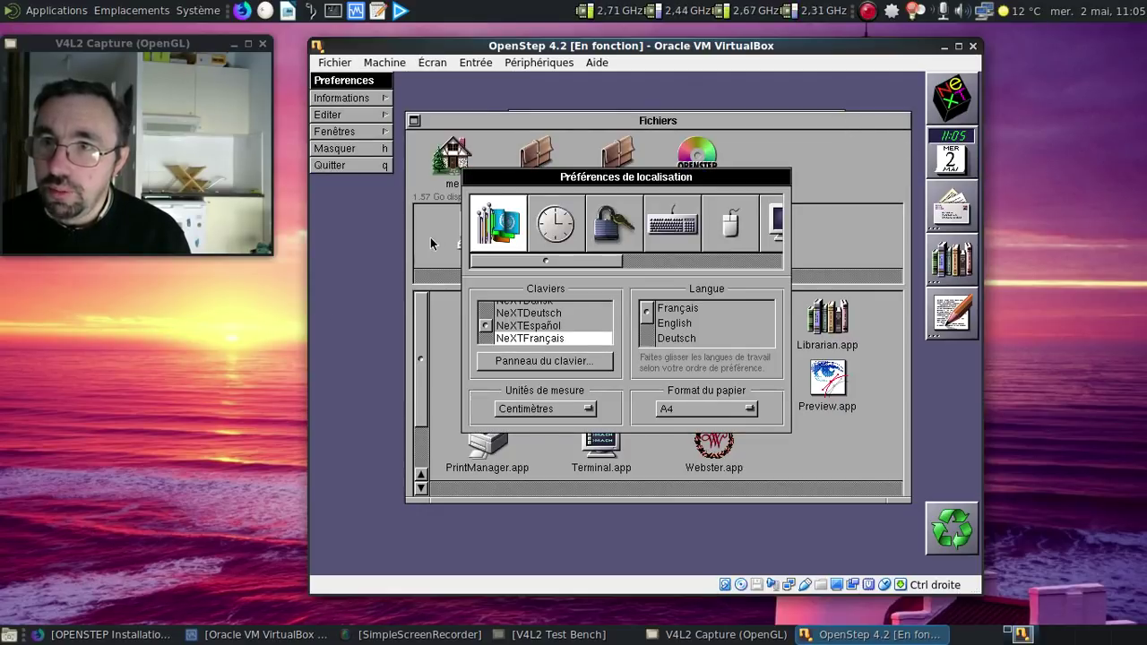
left_click(570, 227)
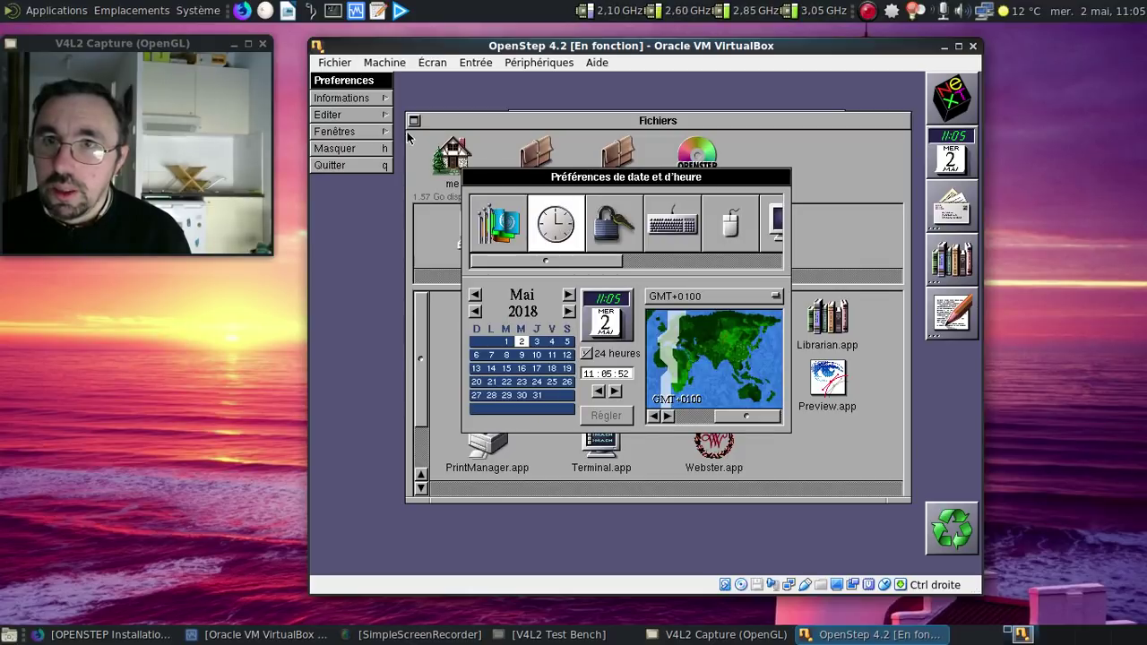
left_click(376, 97)
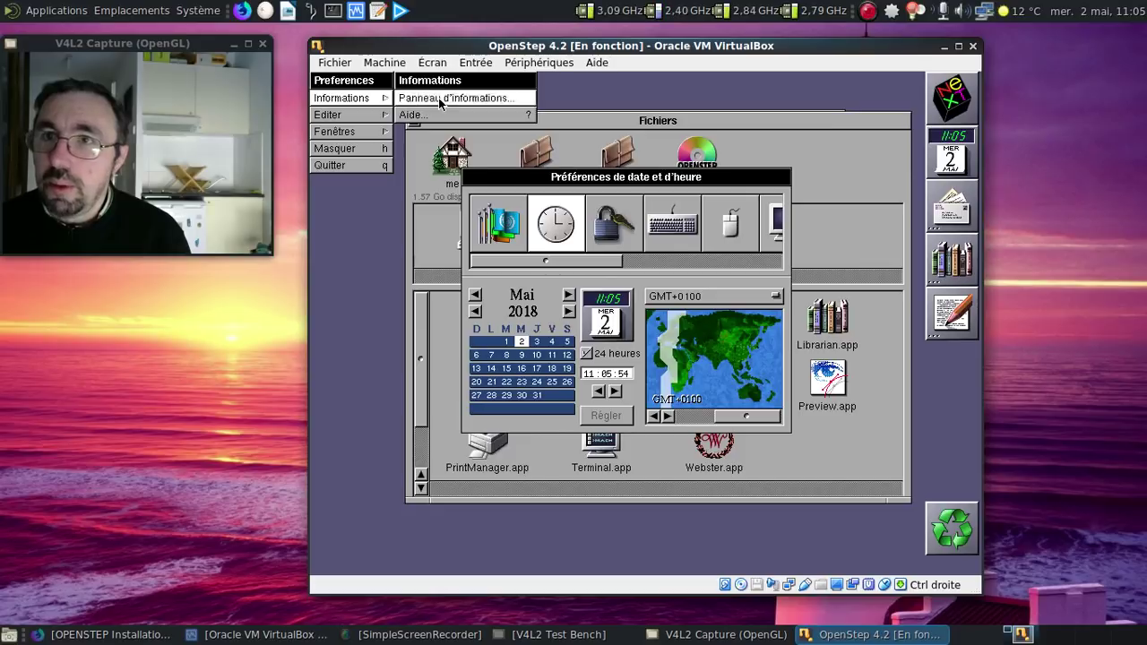
left_click(421, 98)
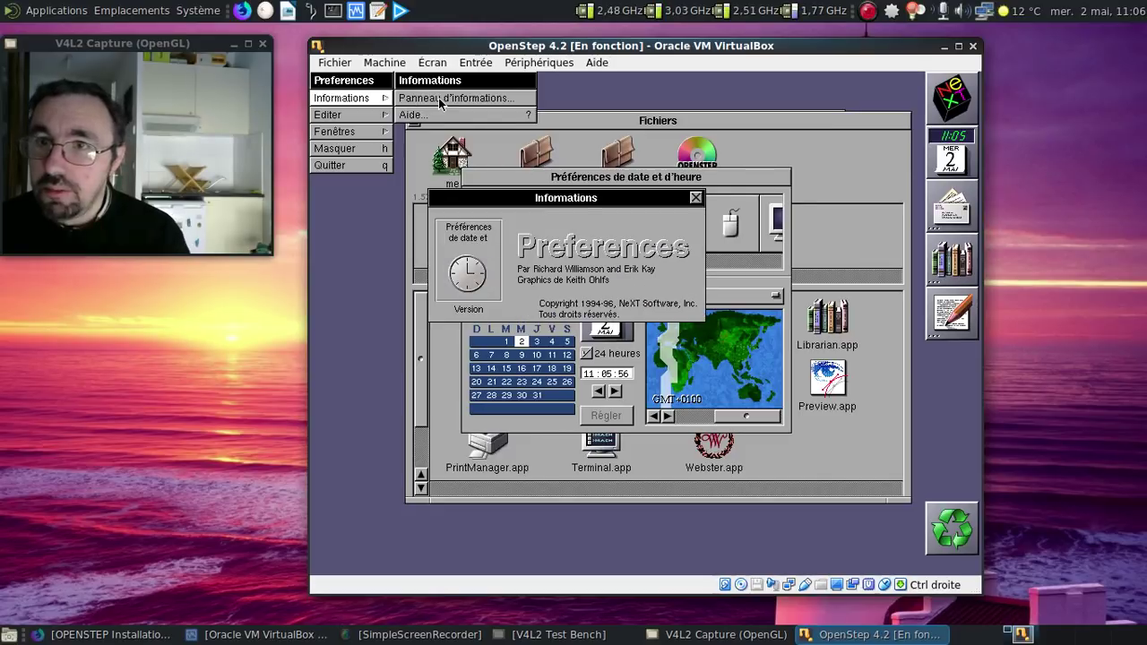
left_click(695, 196)
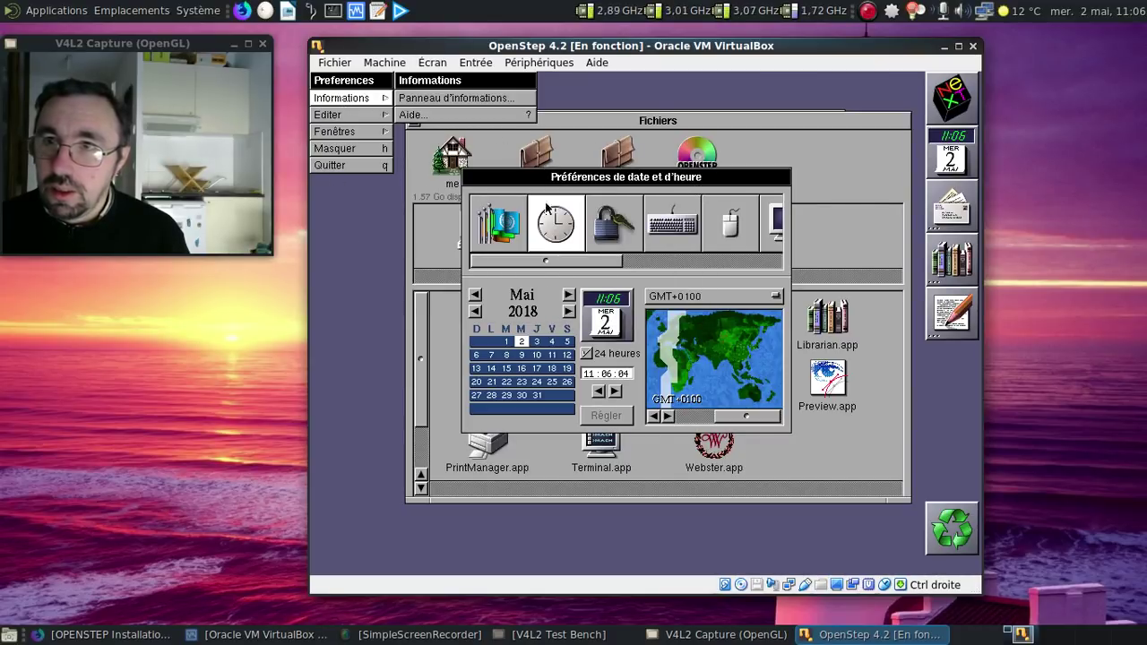
left_click(663, 117)
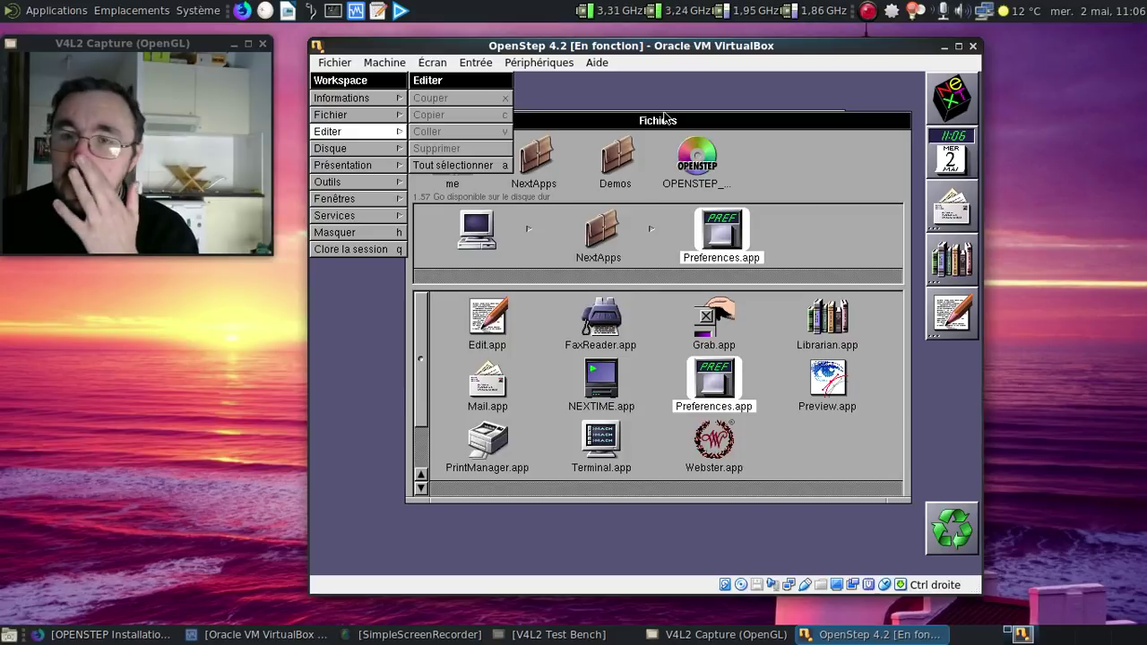
Launch the Edit text editor with an untitled document, and view its preferences without changing them
double_click(957, 332)
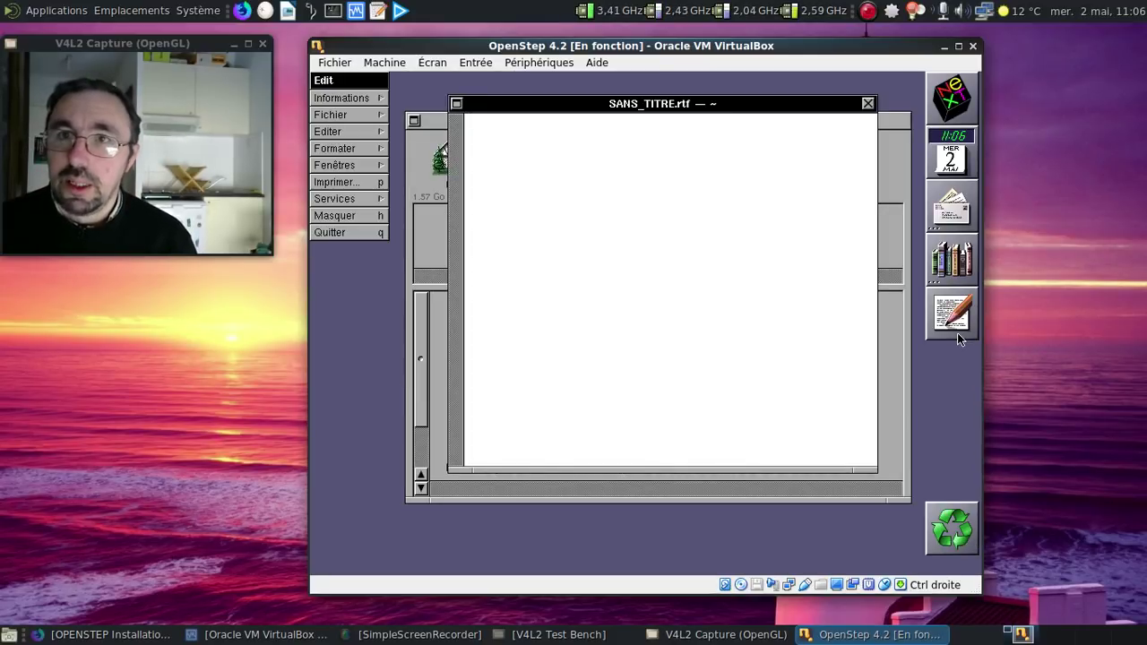
left_click(380, 97)
left_click(423, 115)
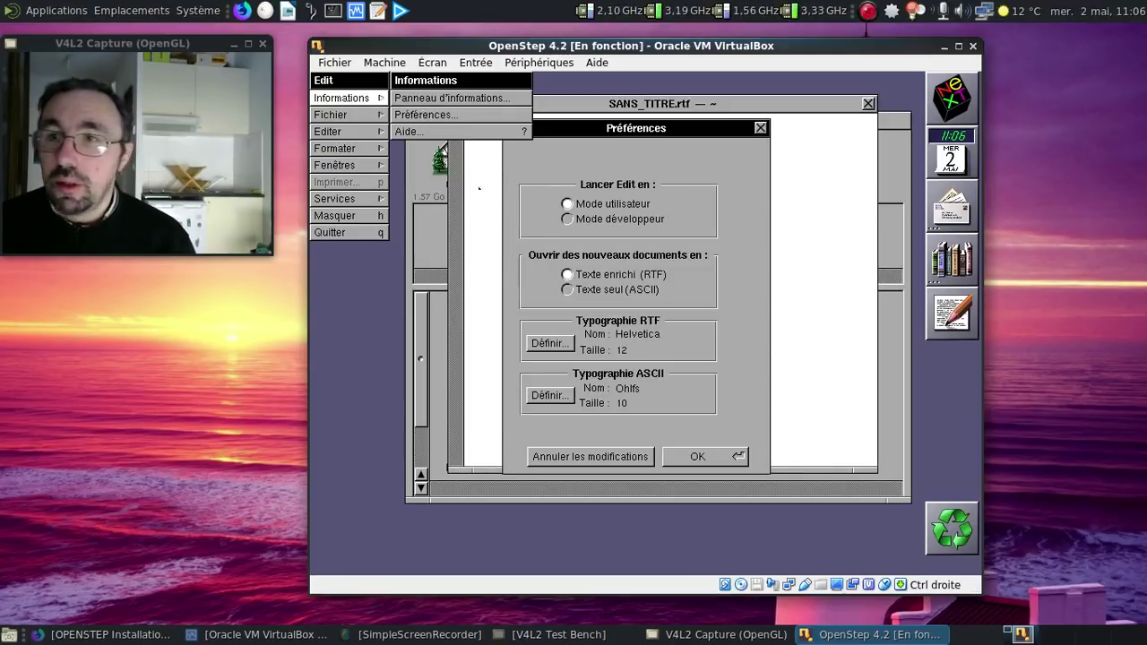
left_click(568, 283)
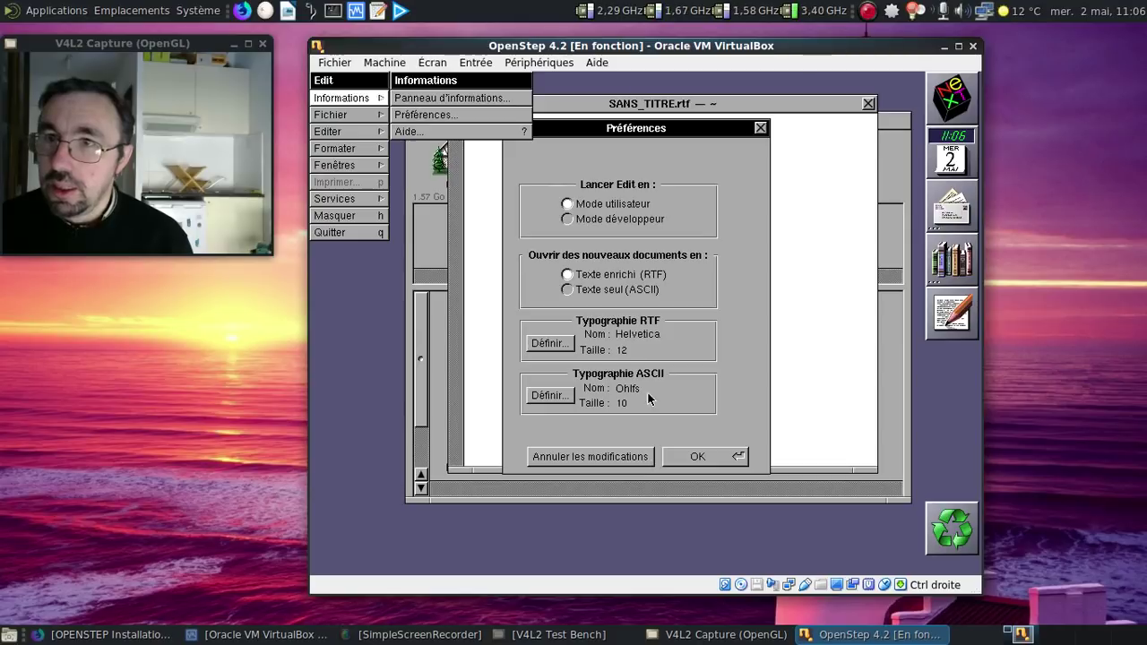
left_click(759, 129)
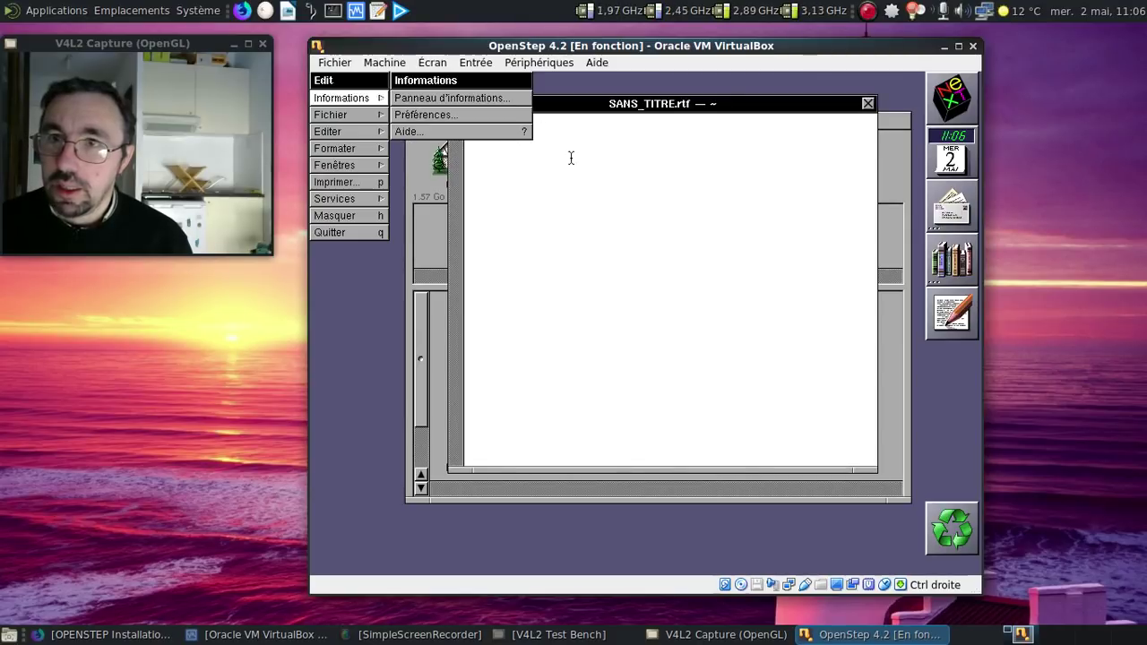
Write "Je tape ce petit texte dans OpenStep 4.2" in the untitled document
left_click(327, 96)
type("Je")
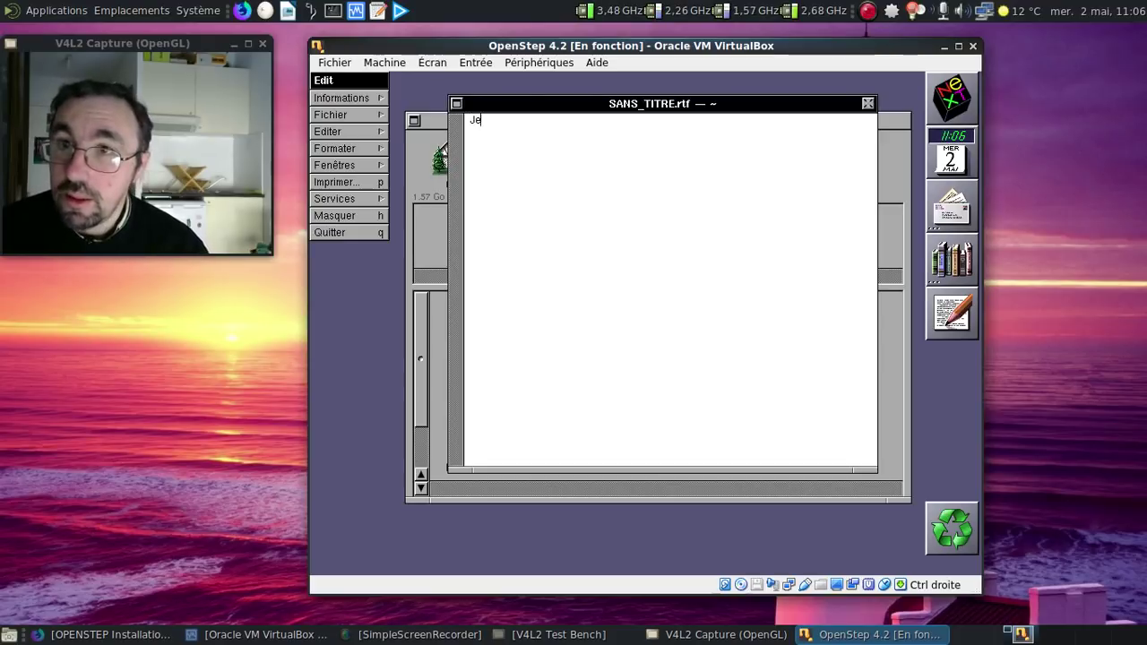
type(" tape ce op")
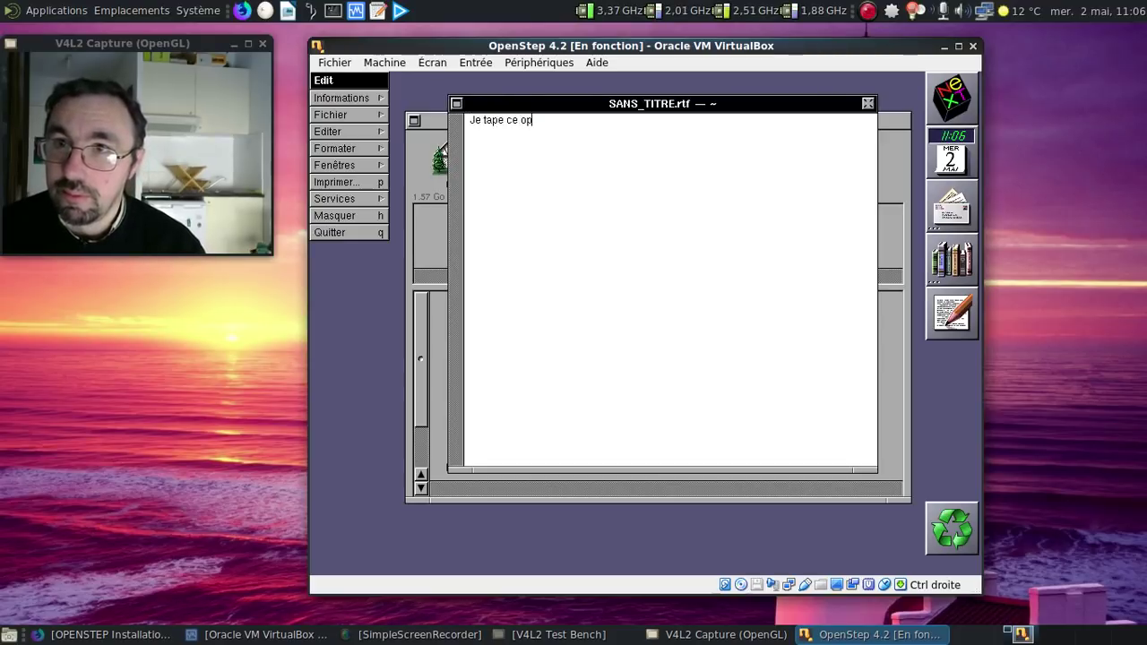
key("BackSpace")
key("BackSpace")
type("petite t")
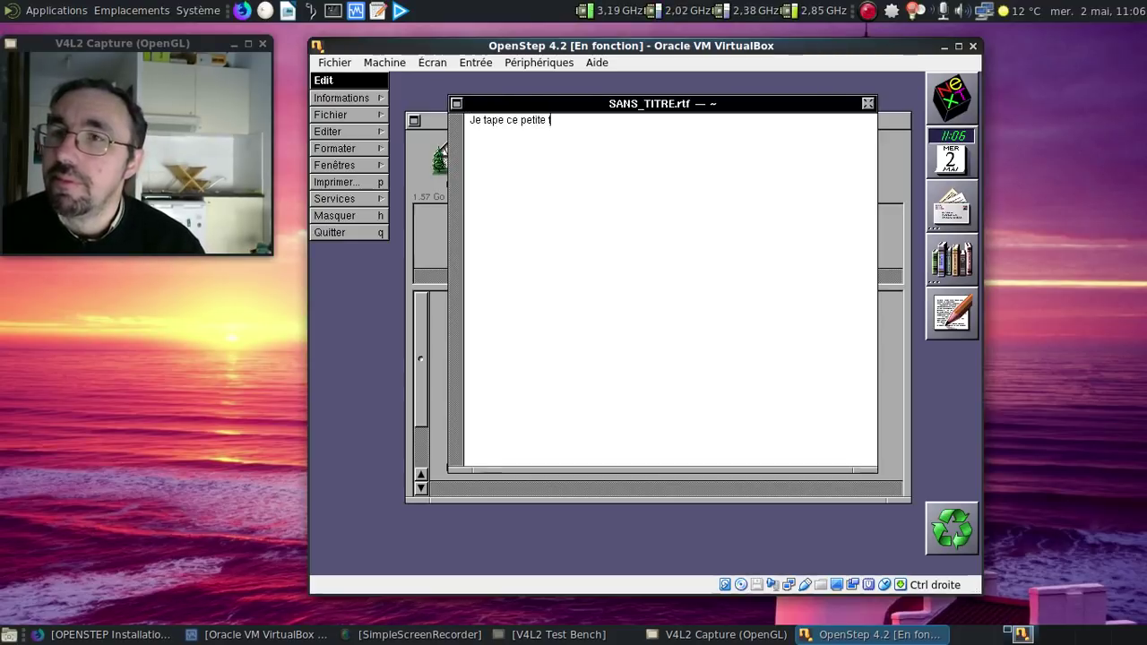
key("BackSpace")
type("texte dans N")
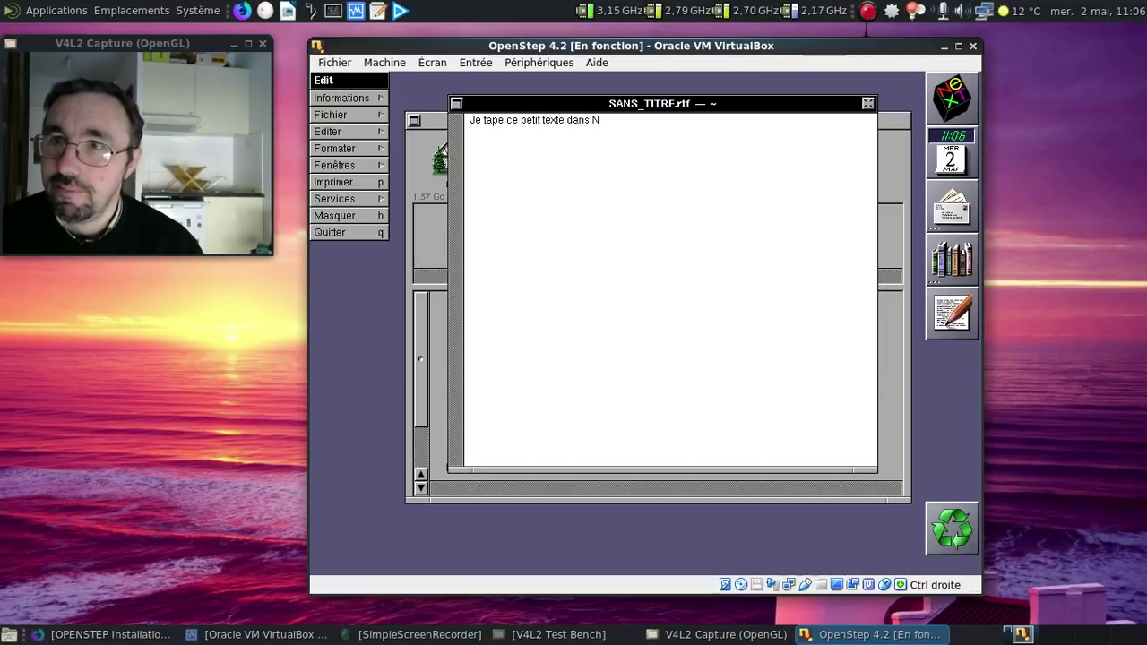
type("extSt")
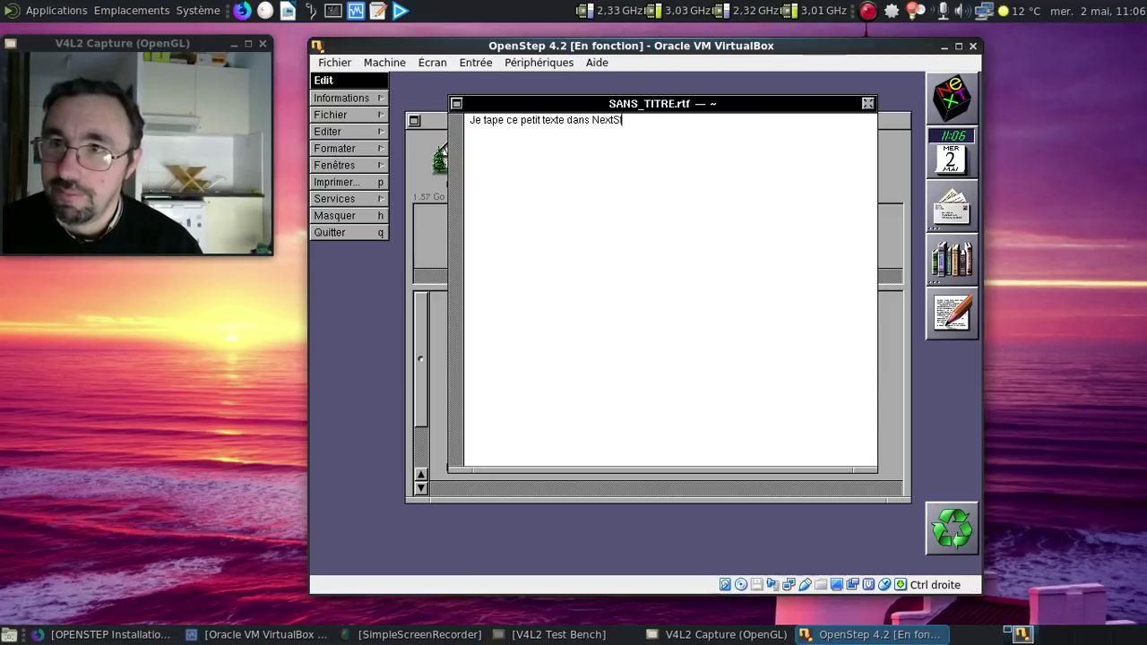
key("BackSpace")
key("BackSpace")
key("BackSpace")
key("BackSpace")
key("BackSpace")
key("BackSpace")
type("Ope")
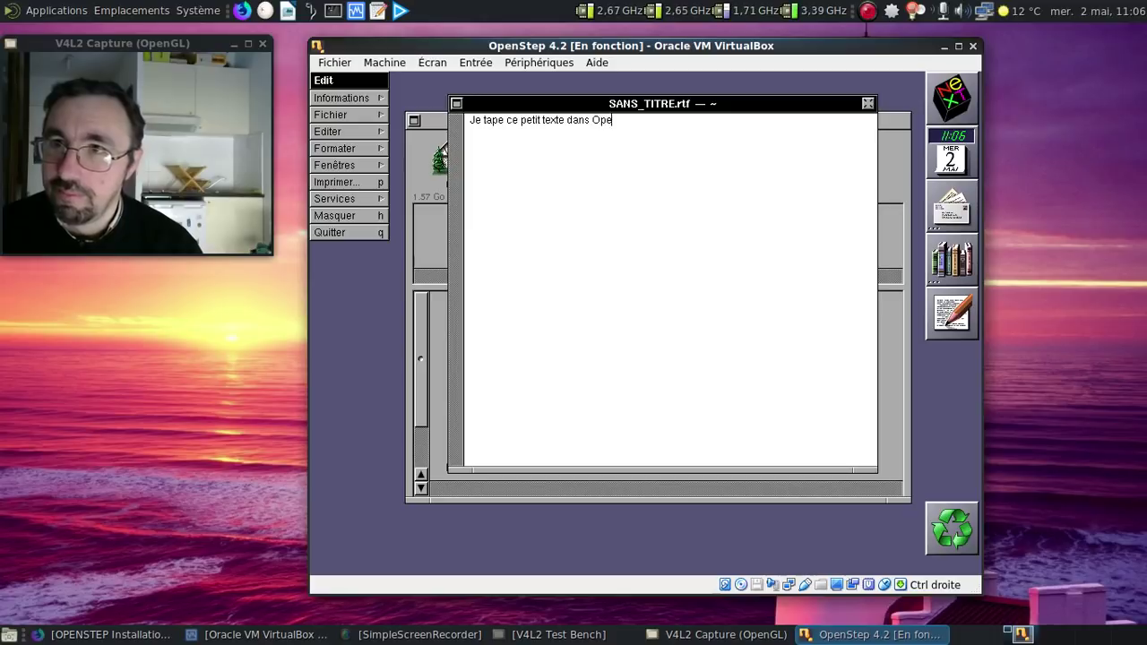
type("nStgep")
key("BackSpace")
type("ep")
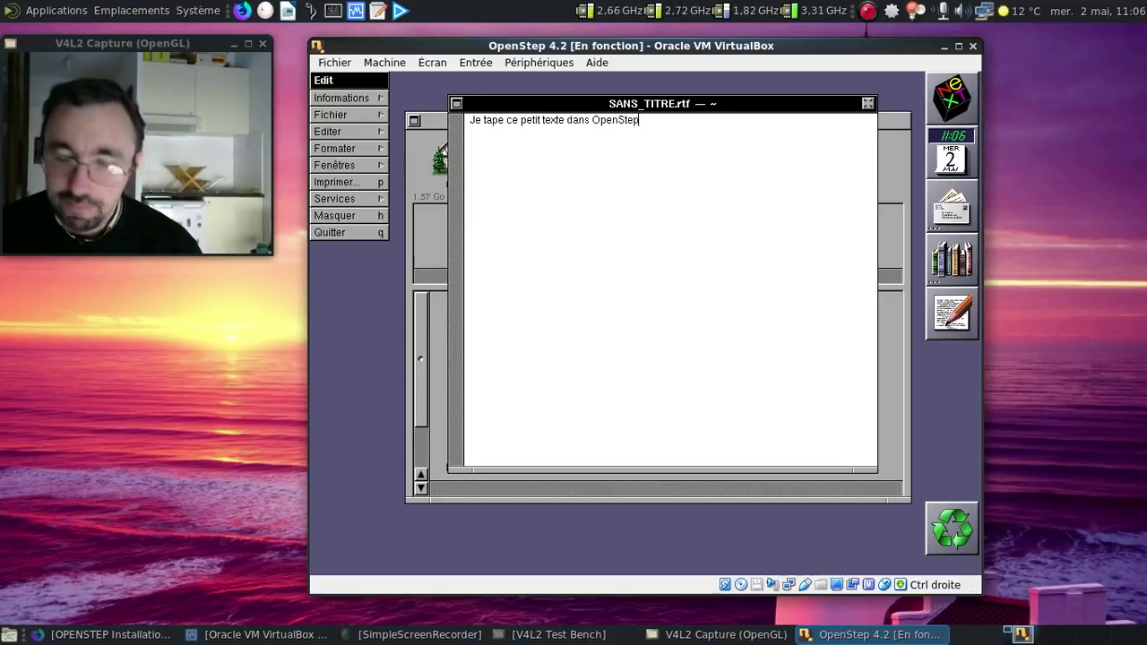
type(" 4?")
key("BackSpace")
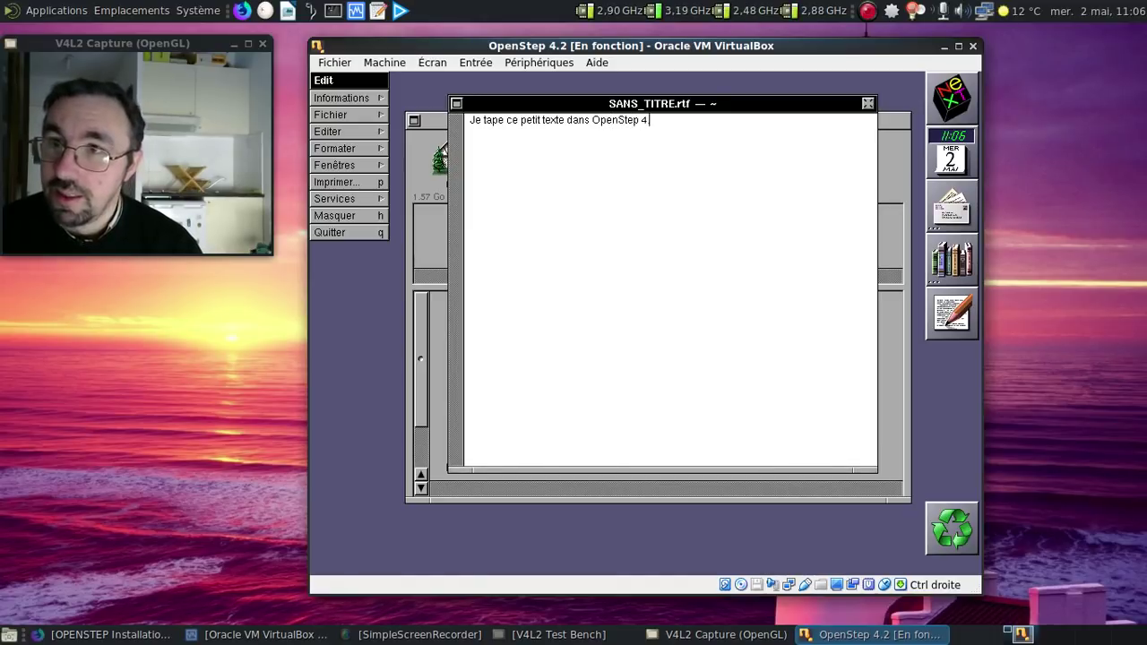
Make the words "OpenStep 4.2" bold in the untitled document
left_click(346, 146)
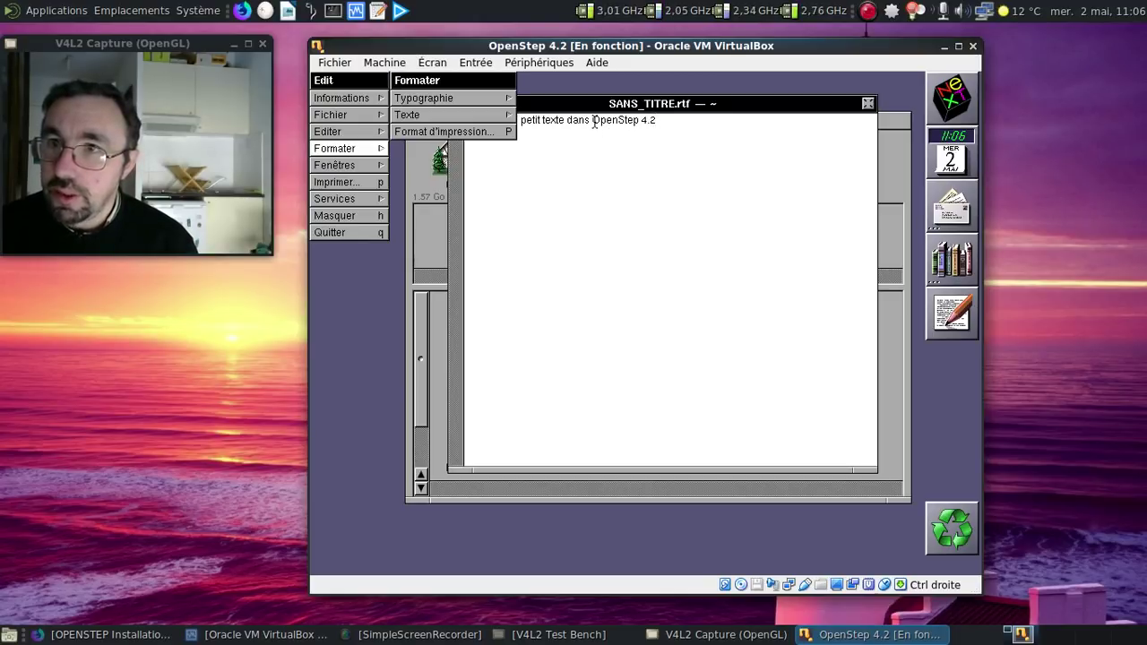
left_click_drag(594, 123, 654, 128)
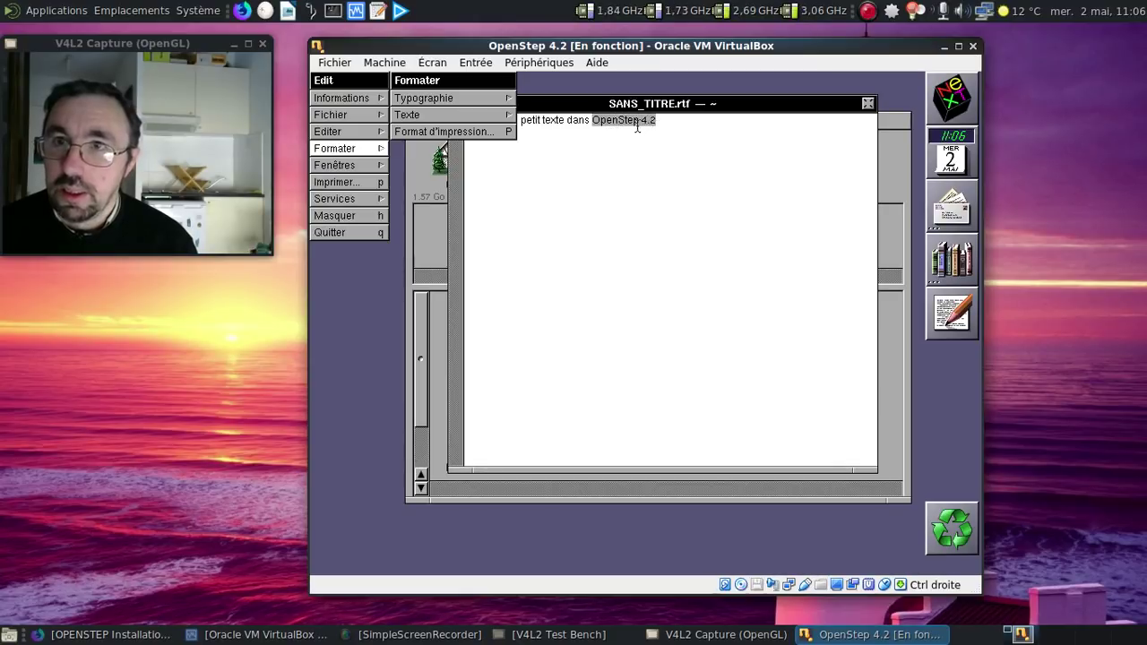
left_click(456, 101)
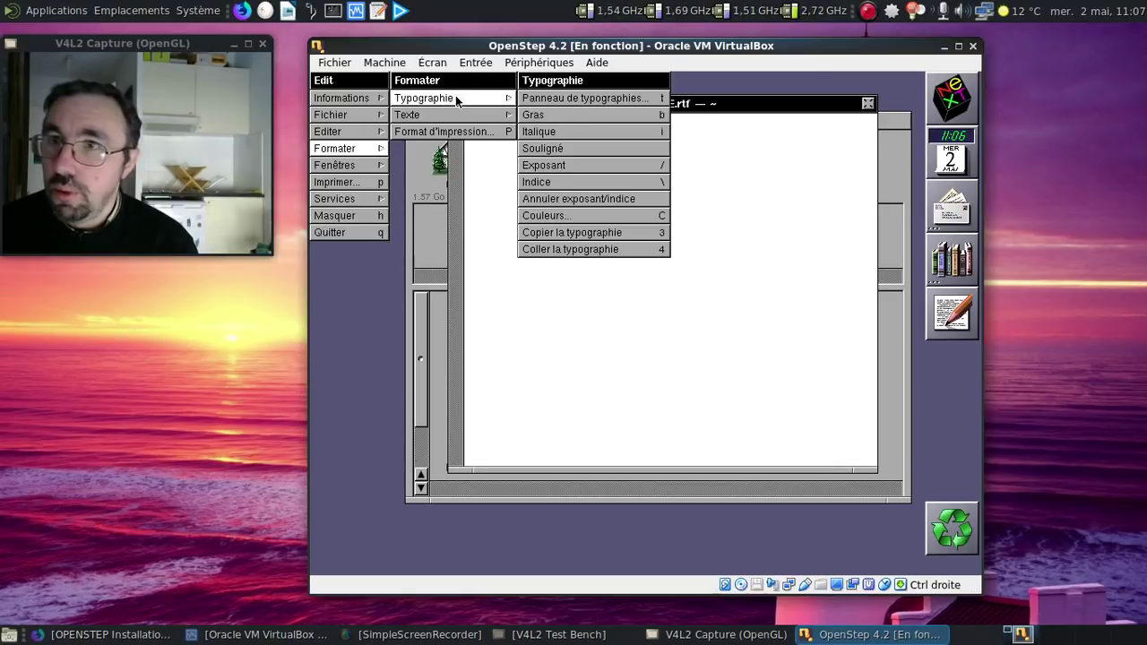
left_click(578, 116)
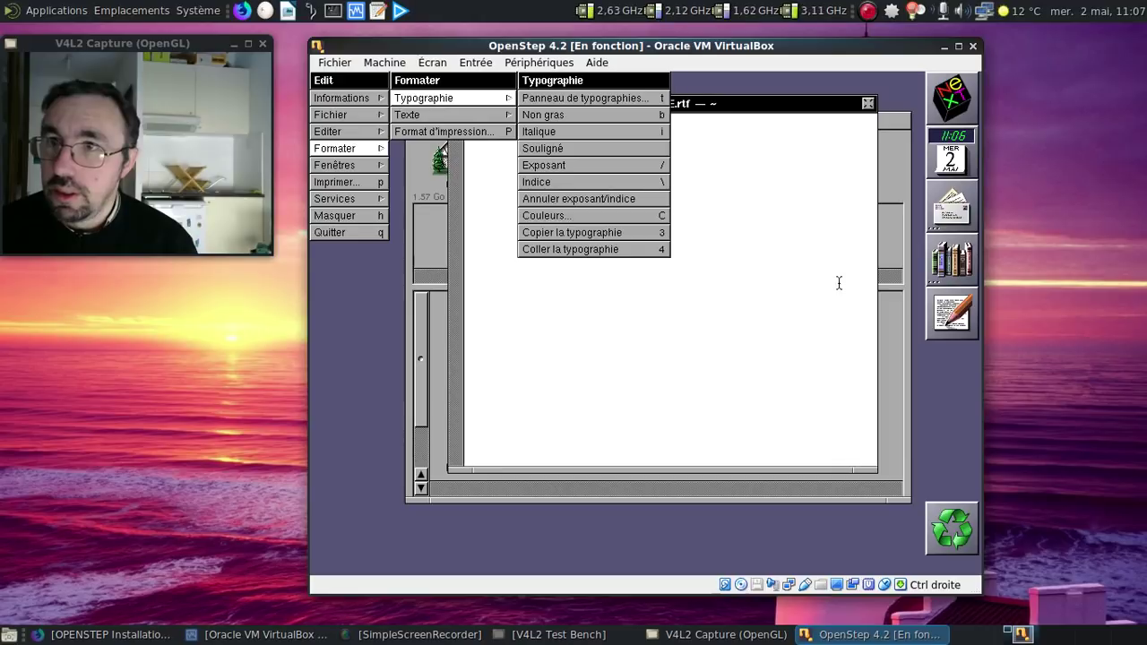
left_click(376, 149)
left_click(832, 196)
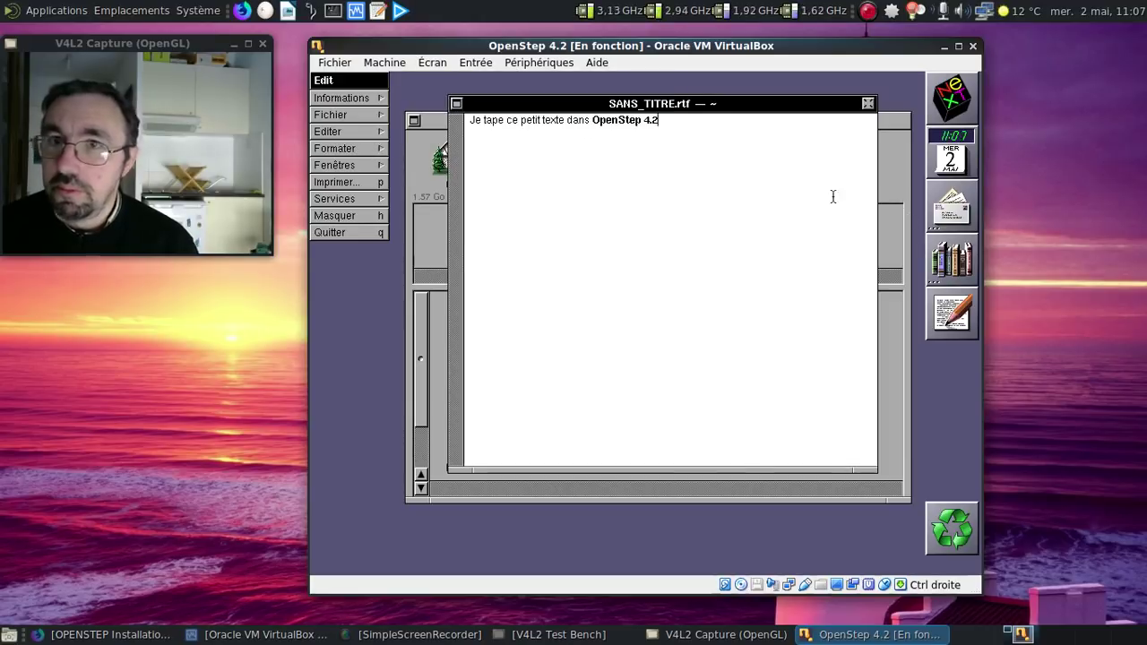
Save the document as essai in the home folder me, and quit Edit
left_click(375, 117)
left_click(414, 132)
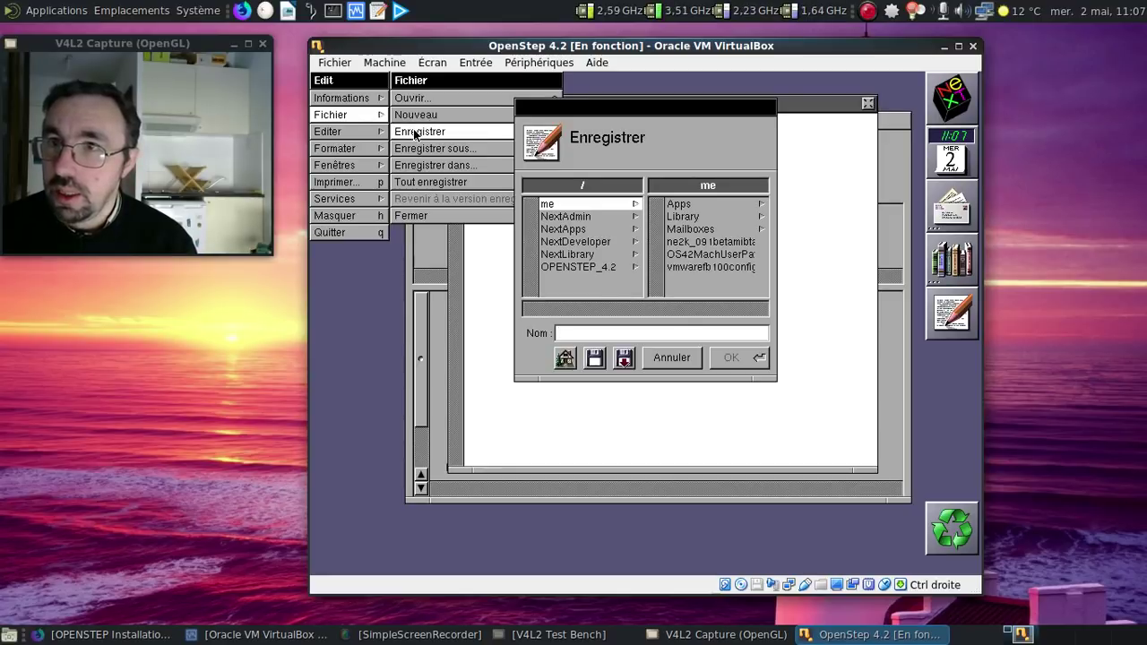
left_click(598, 333)
type("essai")
key("Return")
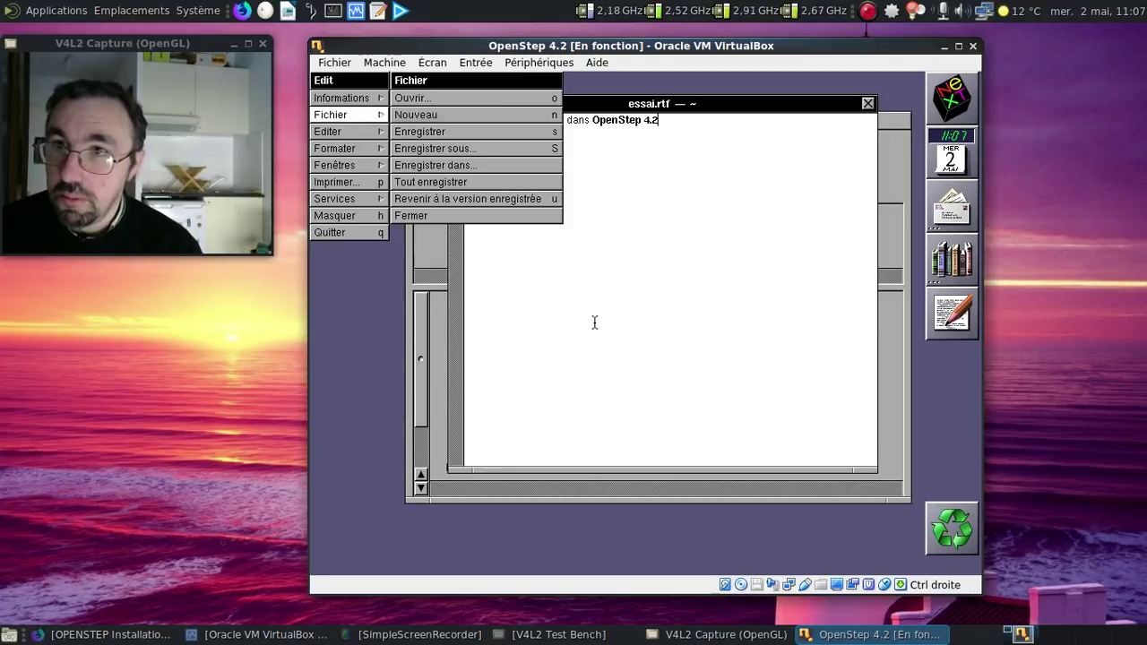
left_click(384, 231)
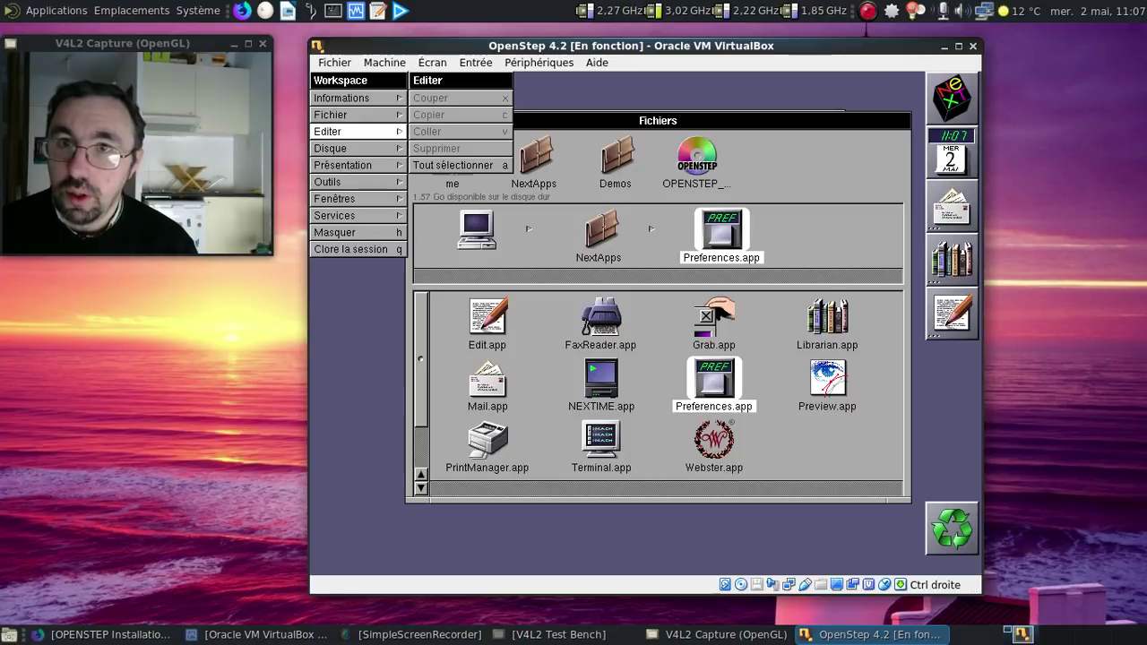
Open the saved essai.rtf document from the home folder me in the file viewer
left_click(336, 133)
left_click(472, 168)
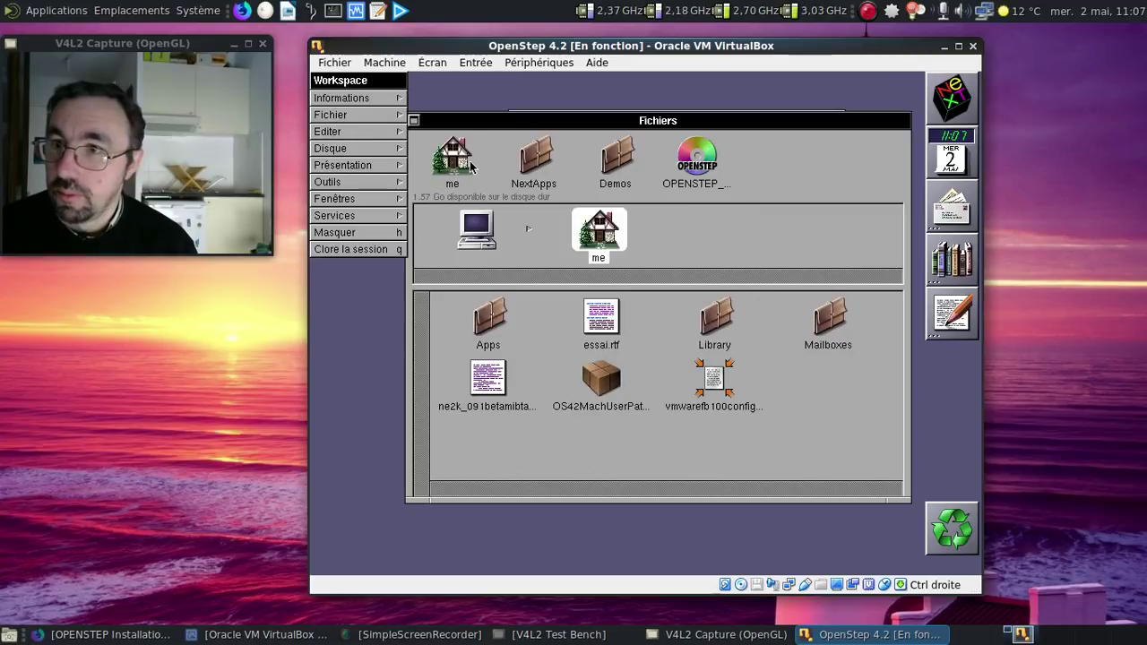
double_click(588, 321)
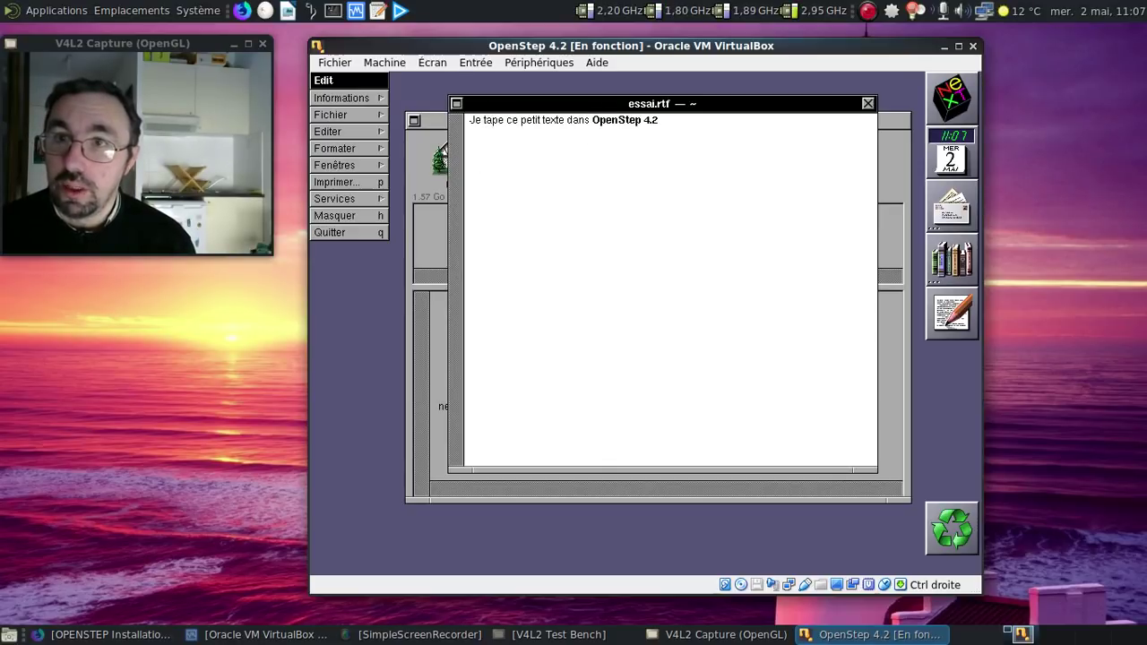
Miniaturize and restore the essai.rtf window, and close the document
left_click(456, 103)
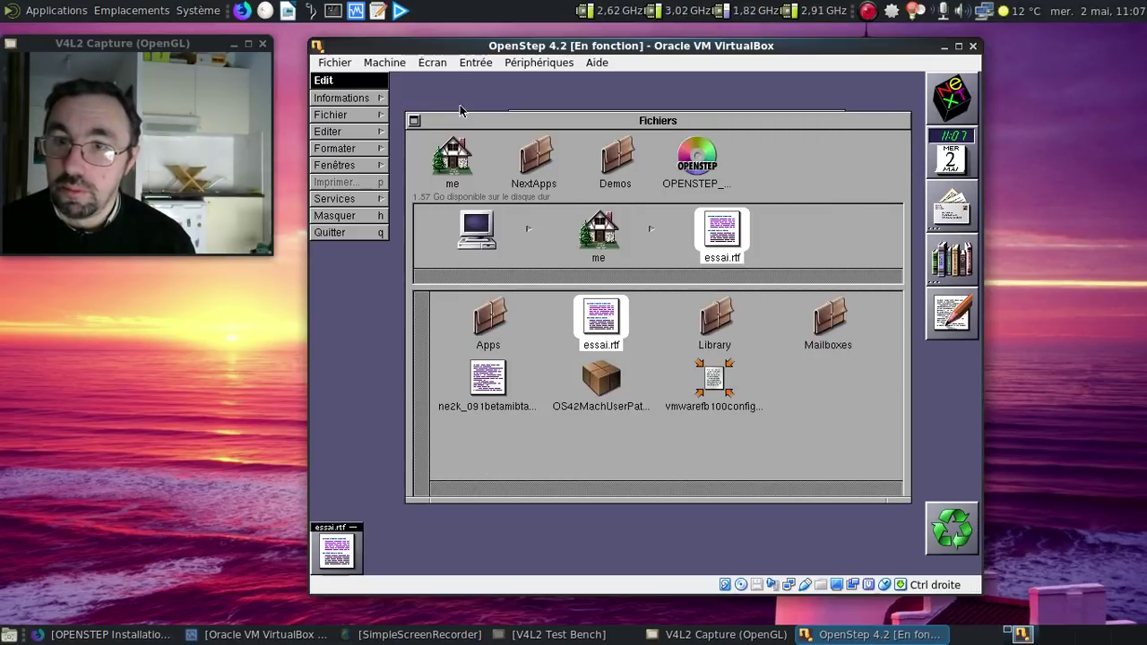
double_click(356, 568)
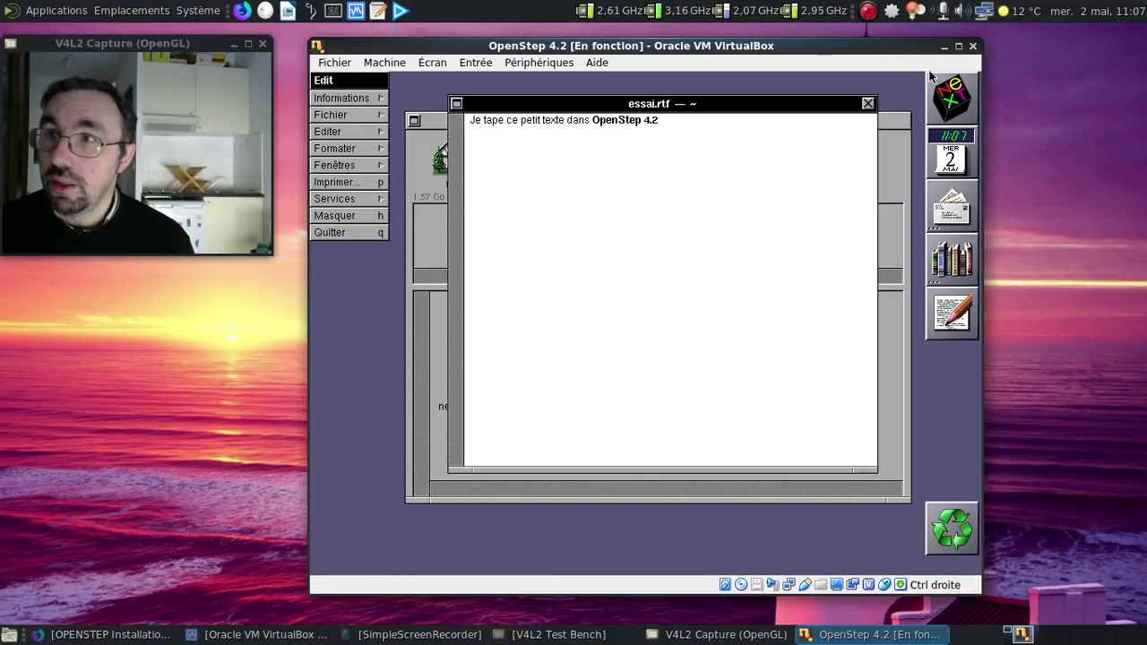
left_click(867, 104)
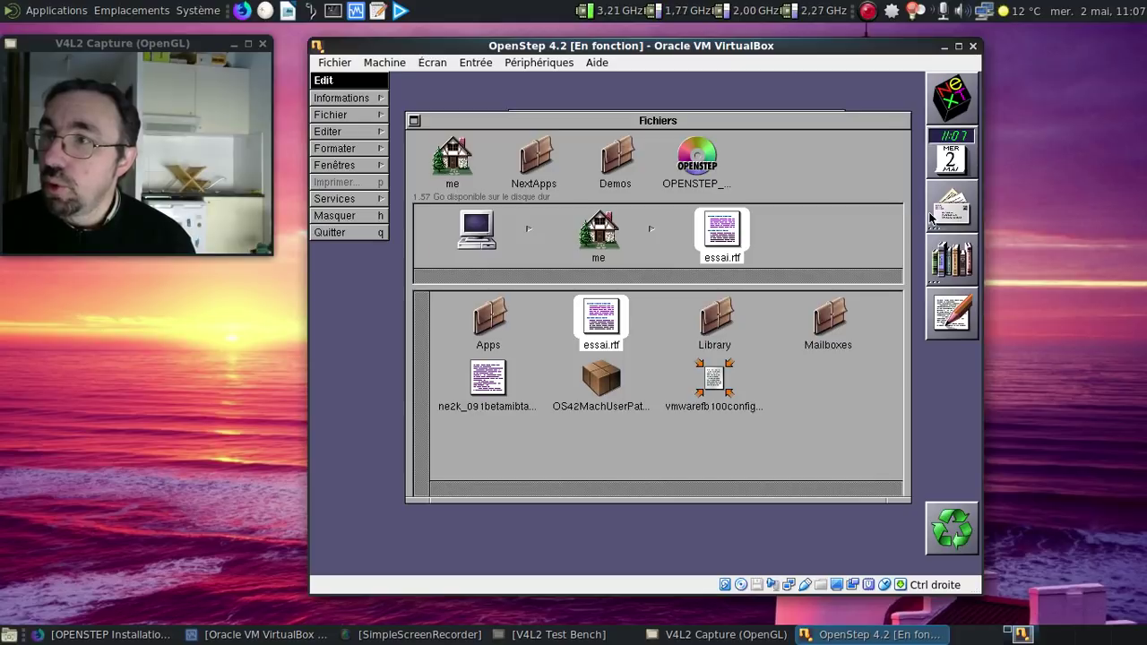
Launch Librarian from the dock to view its bookshelf window, and quit it without saving the shelves
double_click(951, 260)
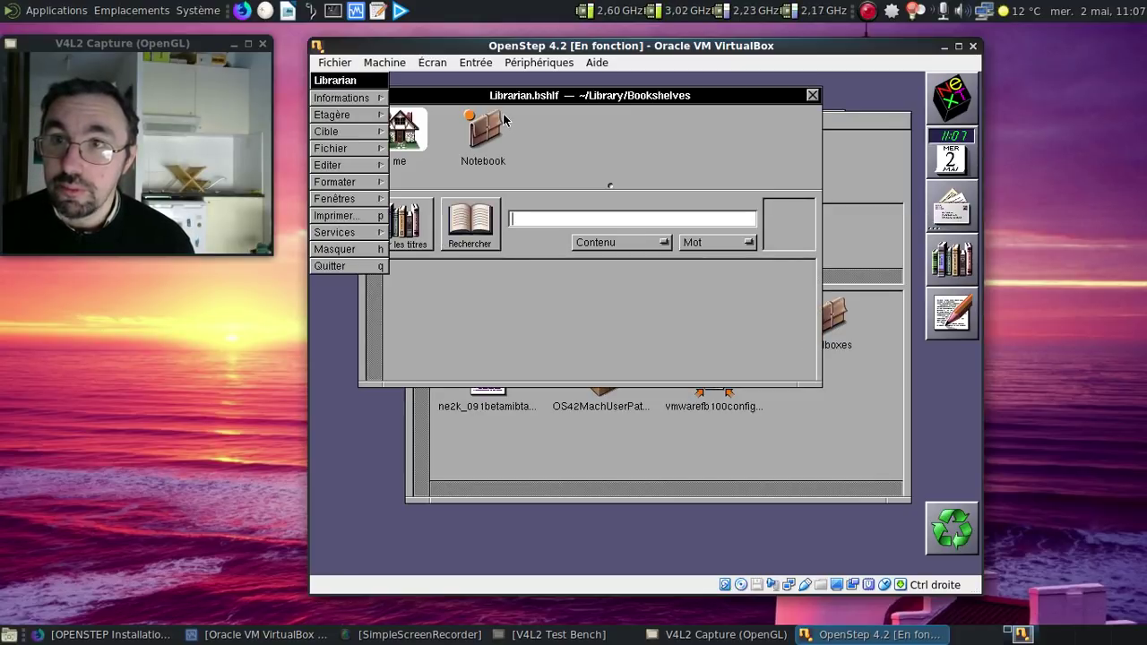
left_click_drag(503, 113, 560, 125)
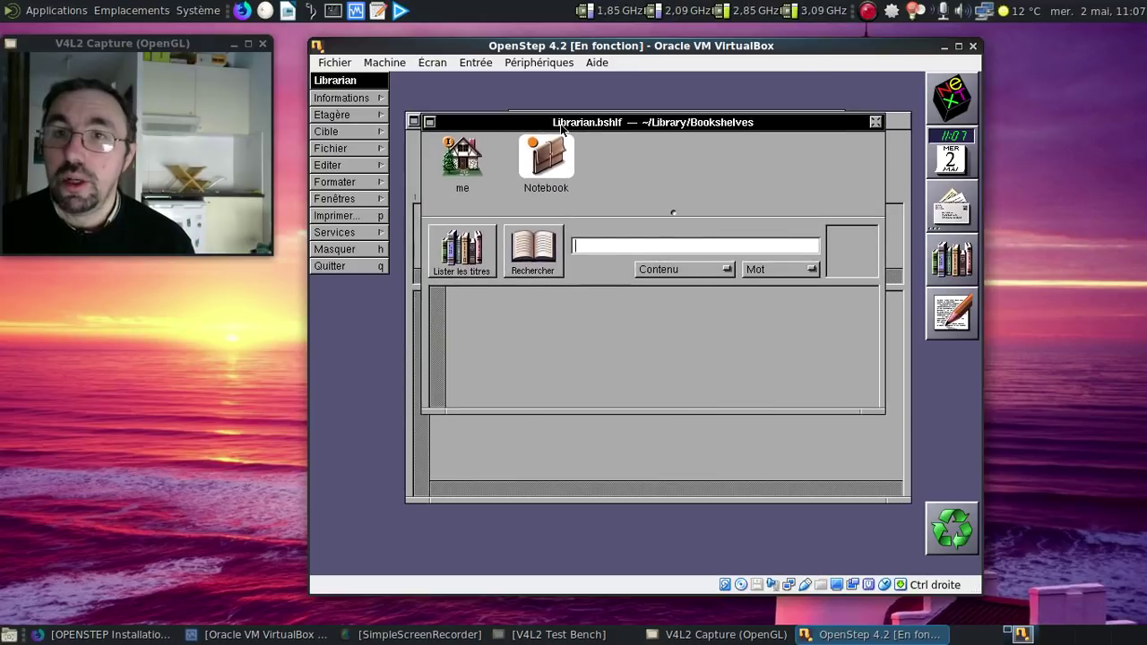
left_click(358, 265)
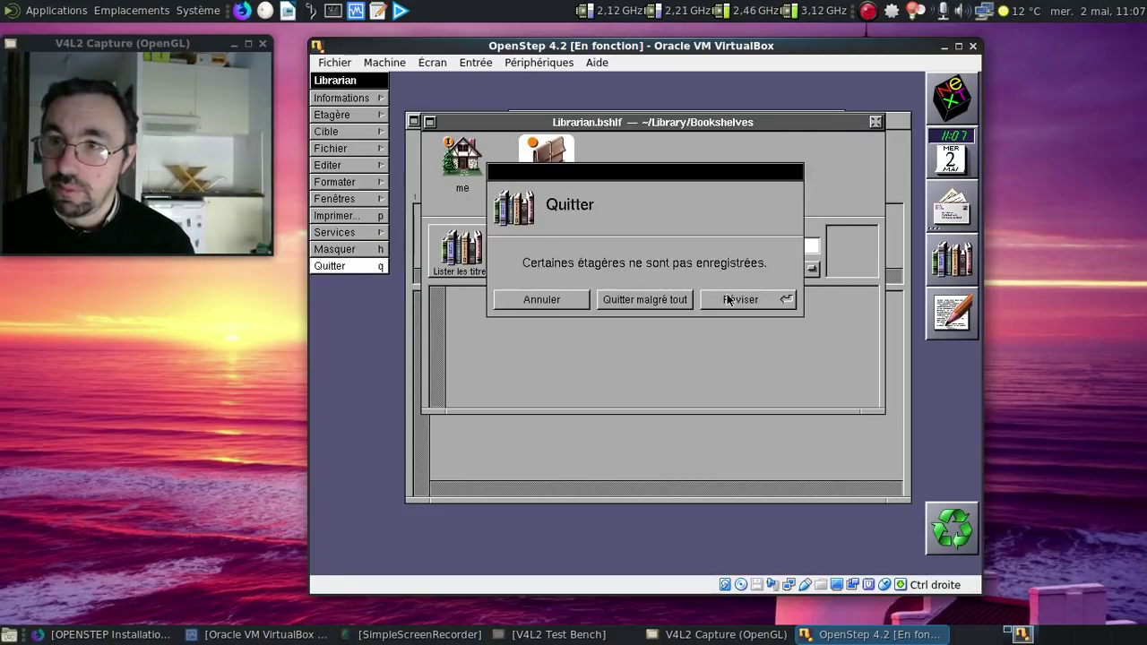
left_click(640, 301)
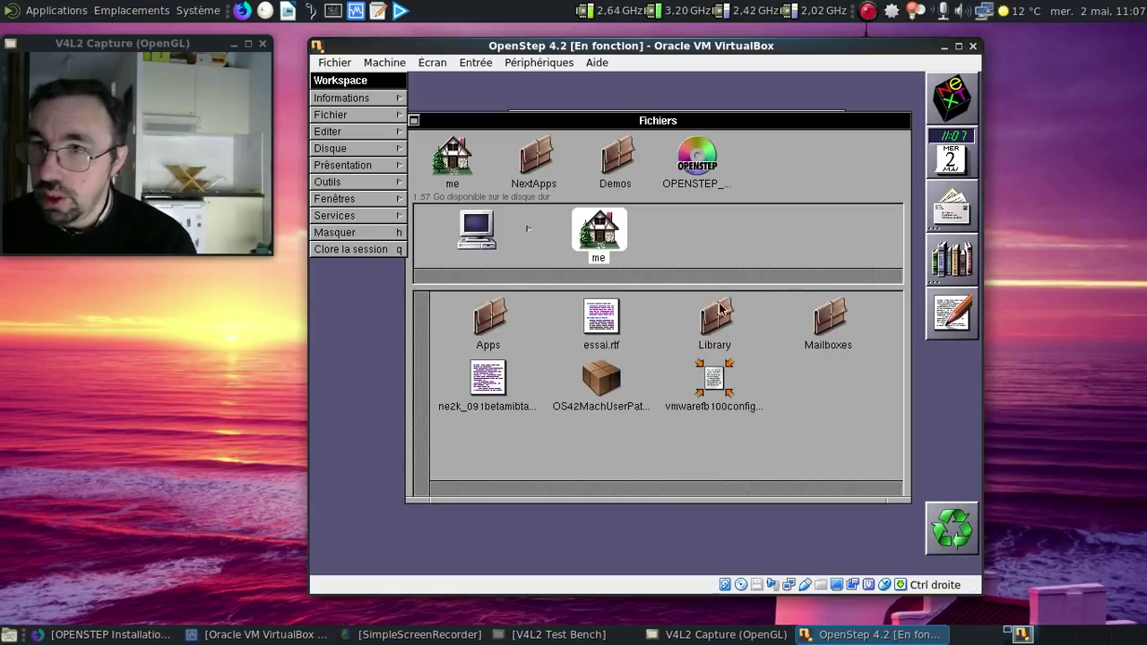
Close the Workspace Manager preferences window hidden behind the file viewer, and quit Edit
double_click(935, 326)
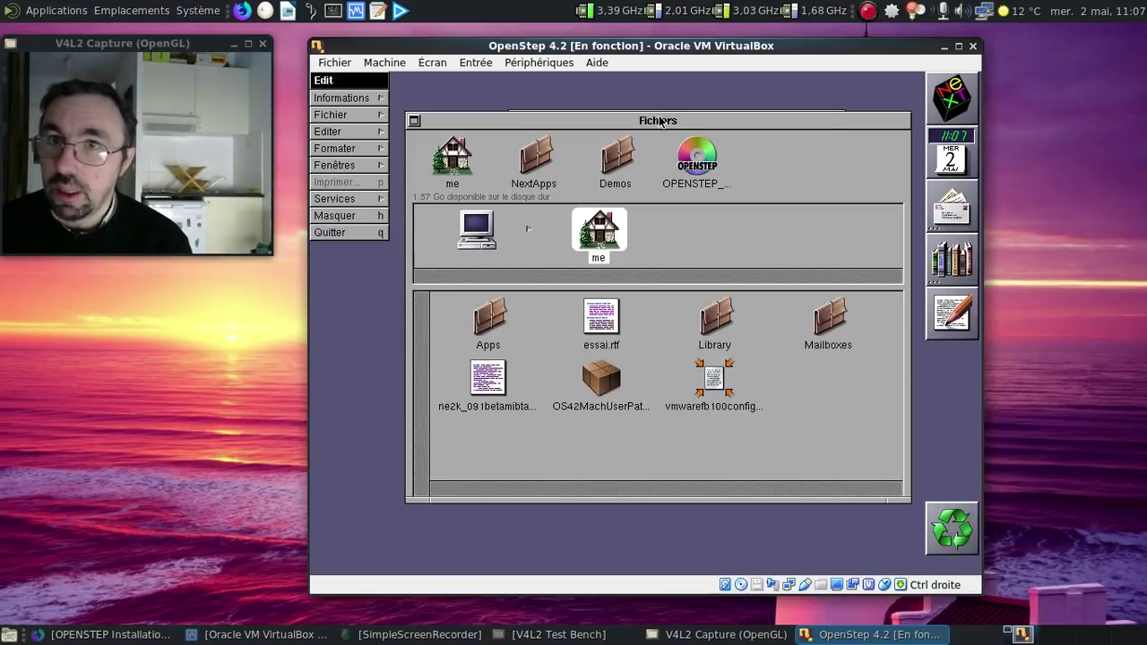
left_click_drag(659, 122, 667, 181)
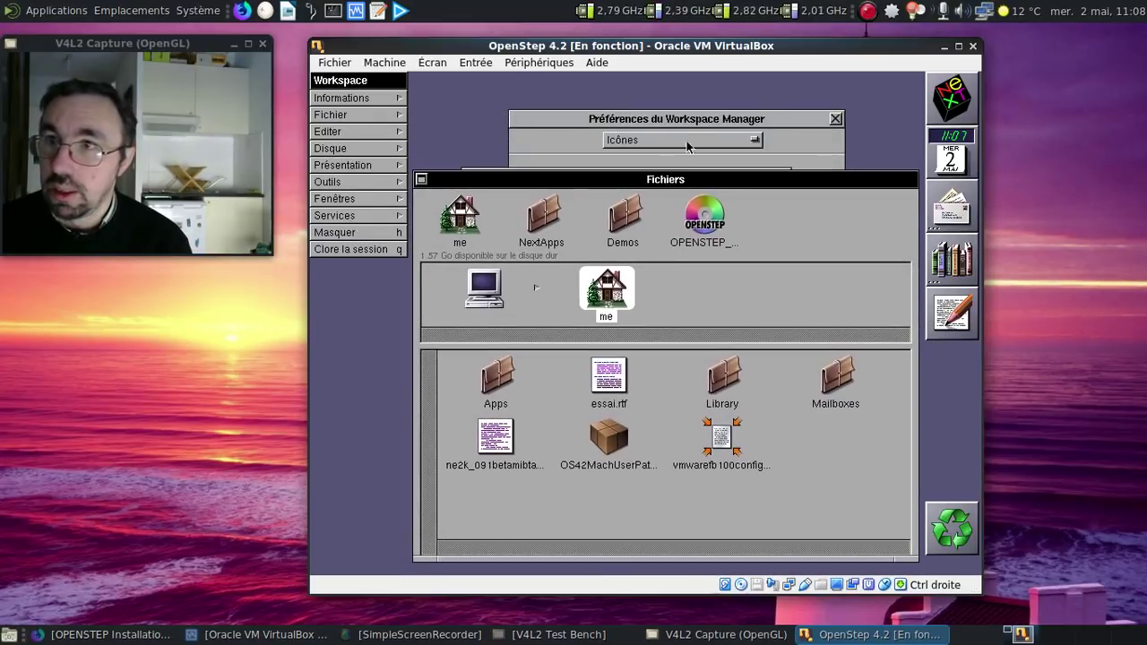
left_click(835, 120)
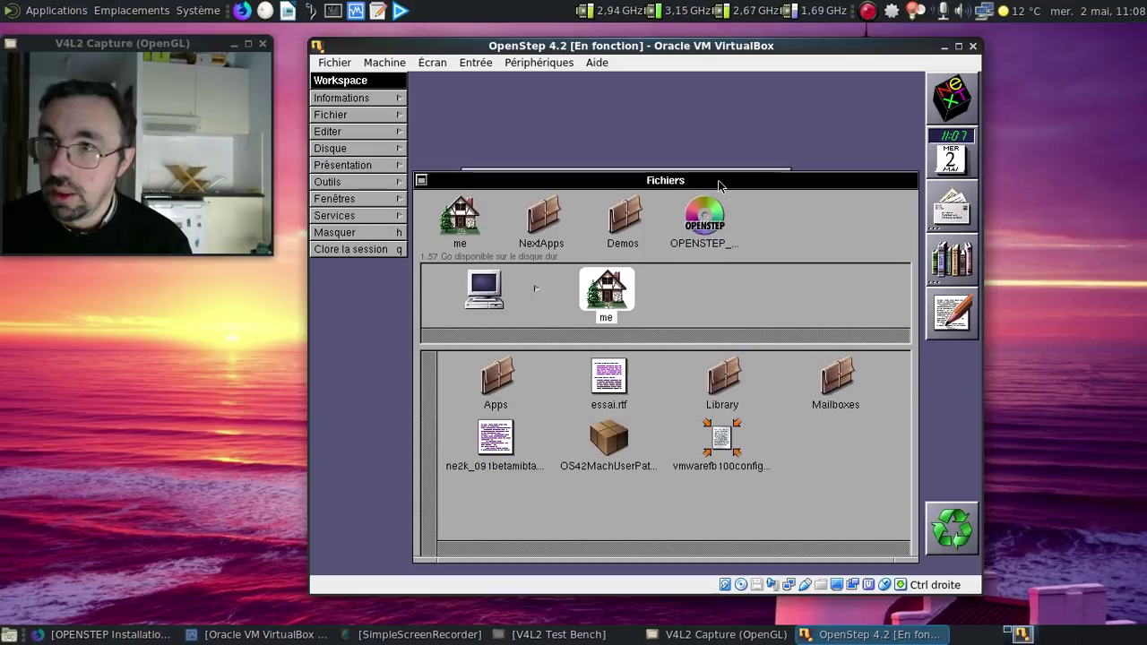
left_click_drag(719, 185, 712, 103)
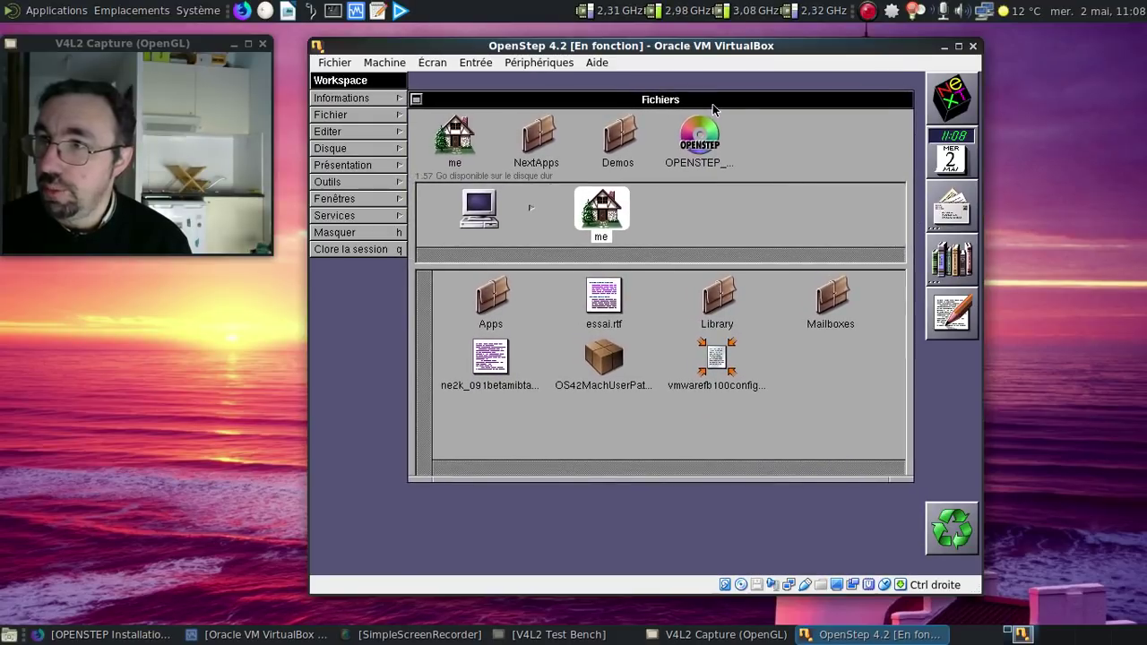
double_click(939, 330)
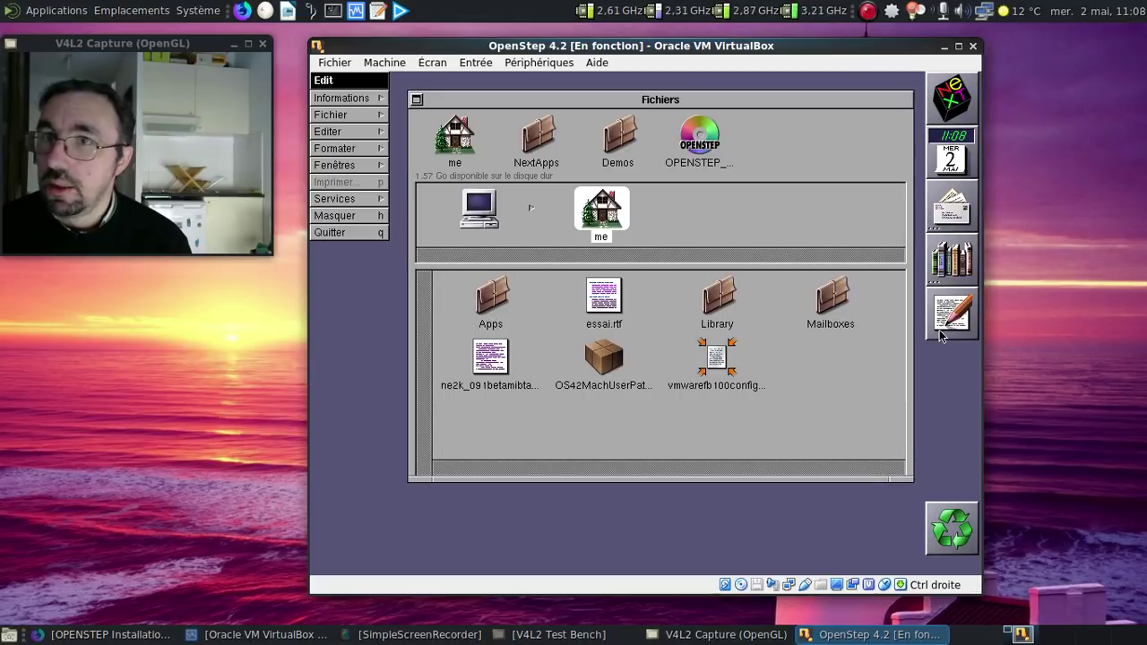
left_click(330, 232)
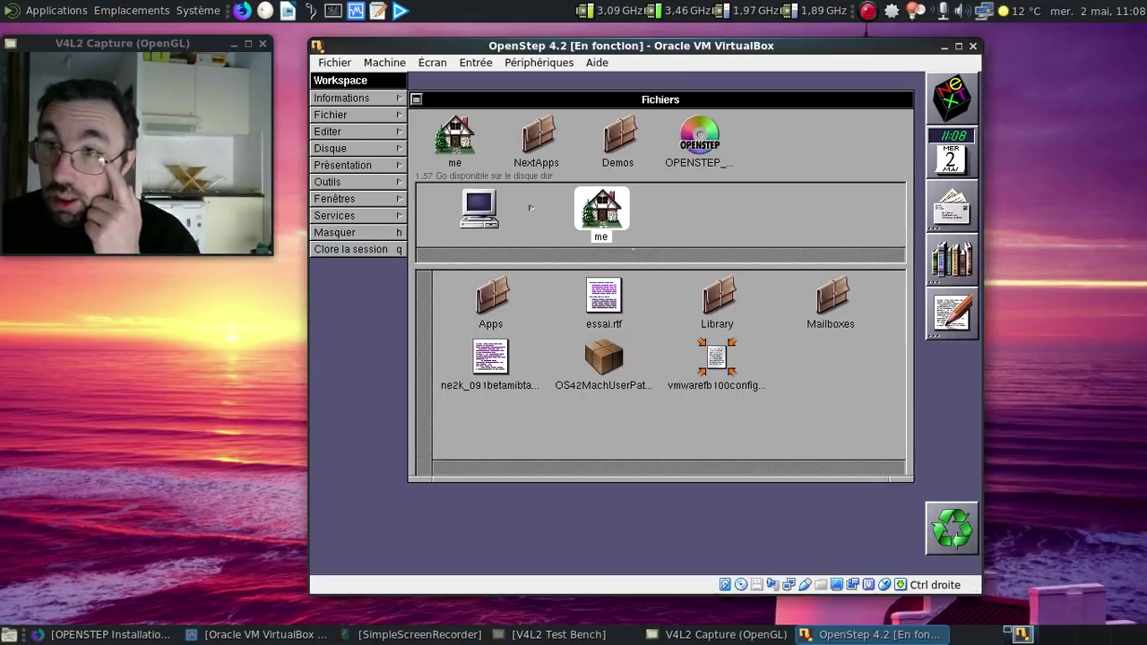
Look into the home folder's Apps folder, and launch Webster.app from the NextApps folder
left_click(486, 295)
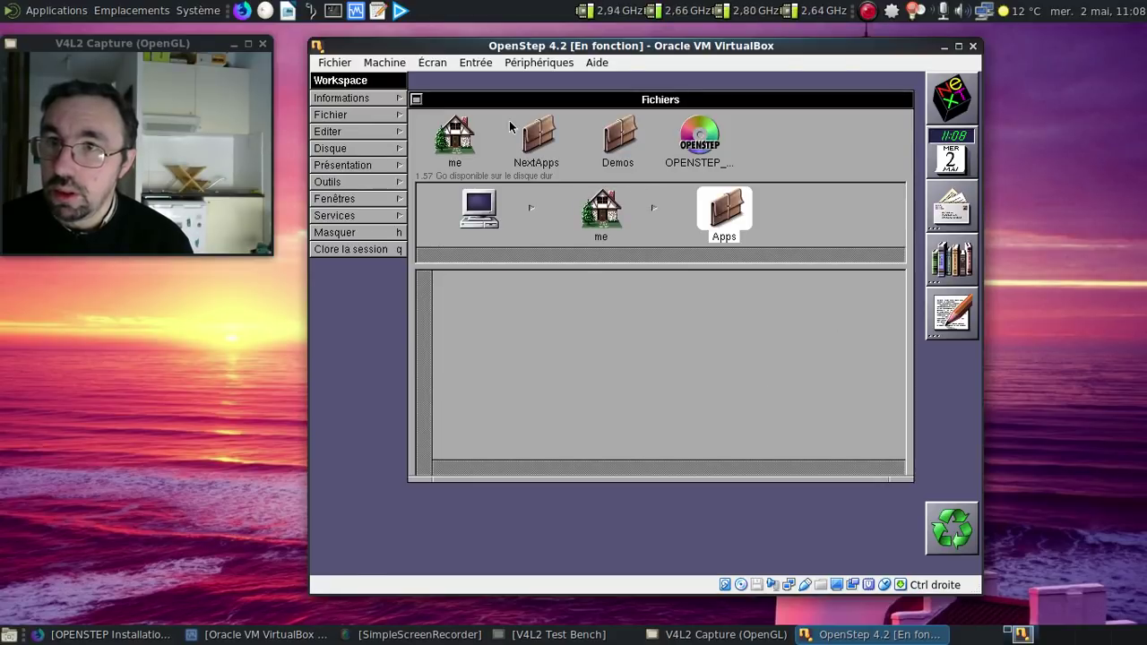
left_click(536, 134)
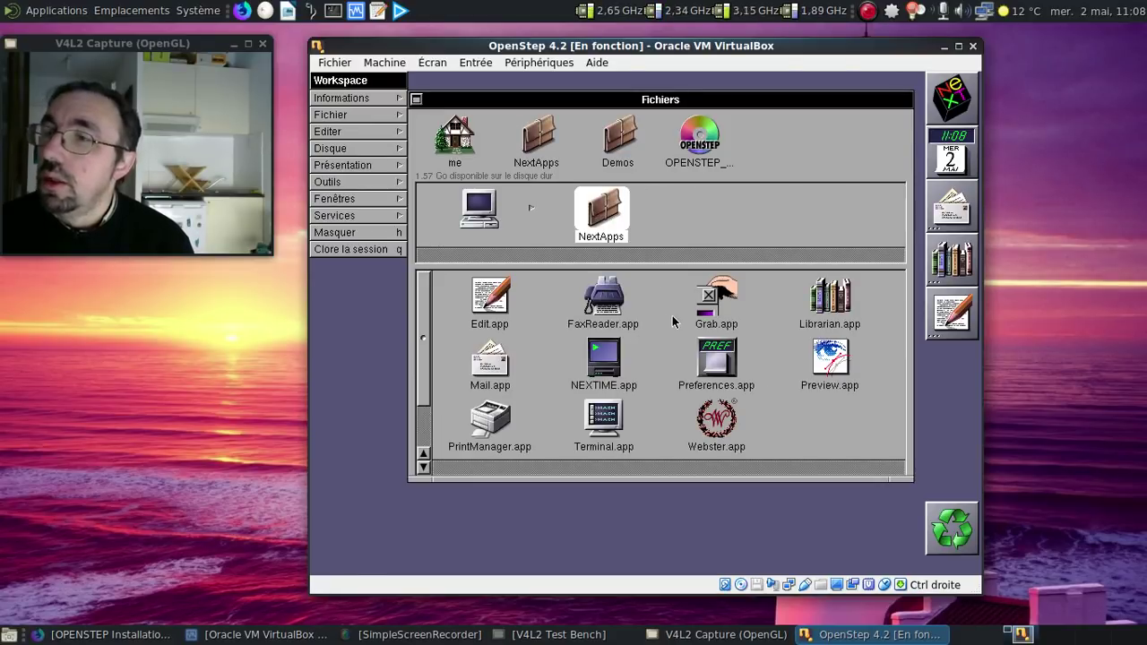
double_click(708, 414)
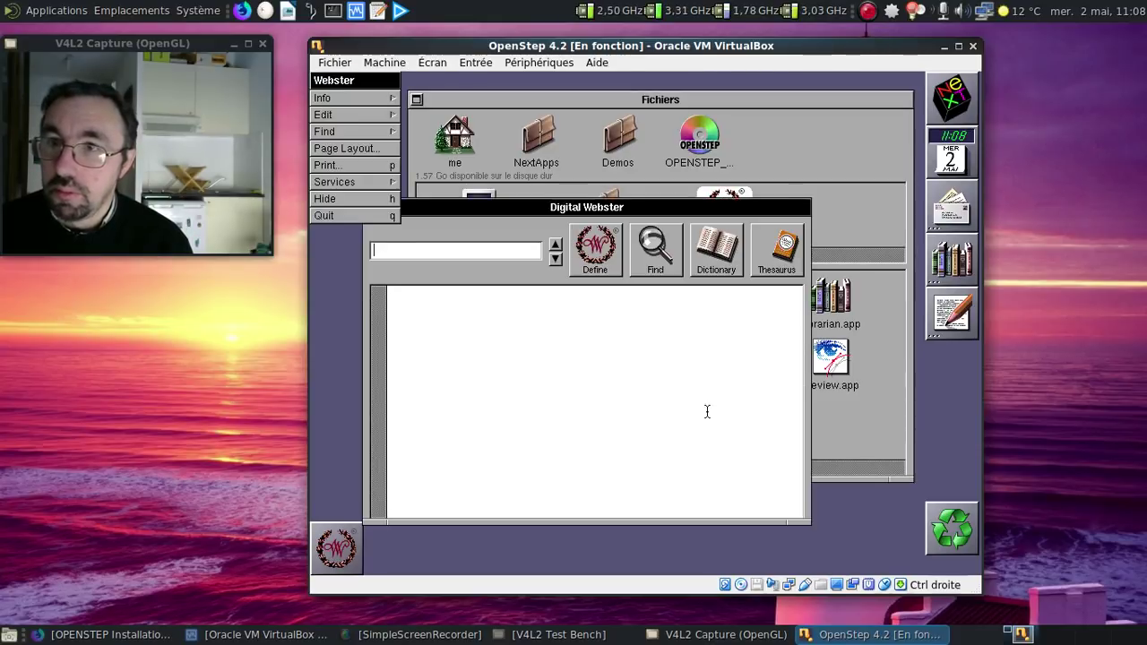
left_click_drag(549, 211, 596, 190)
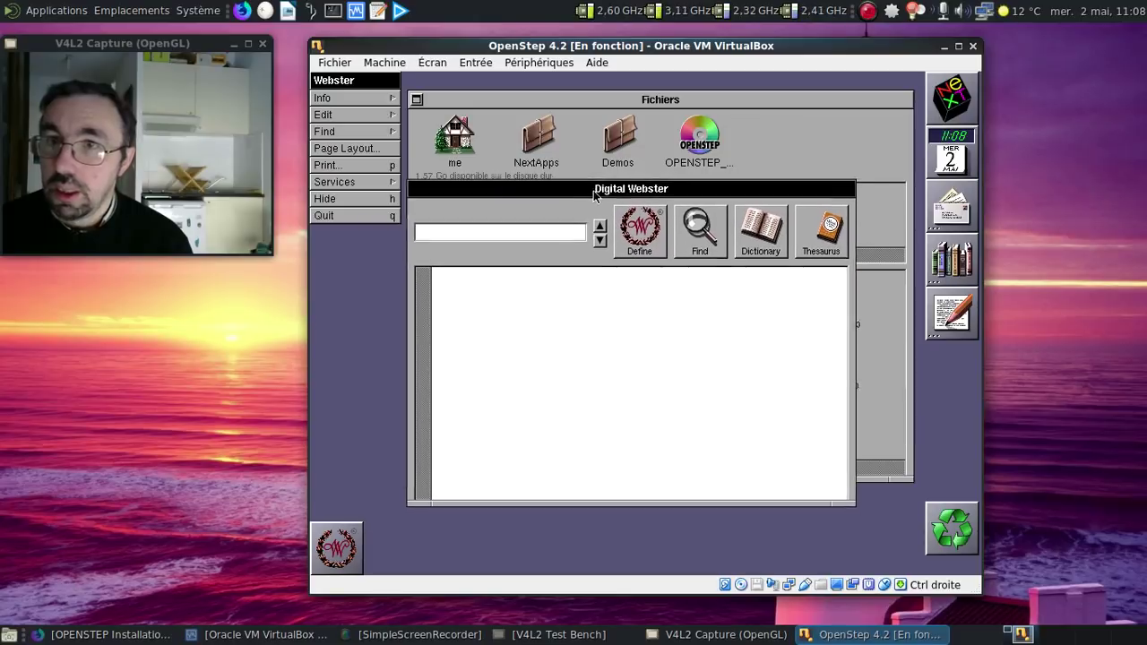
Quit Webster after placing its icon in the dock, and remove that icon from the dock
left_click_drag(336, 548, 943, 376)
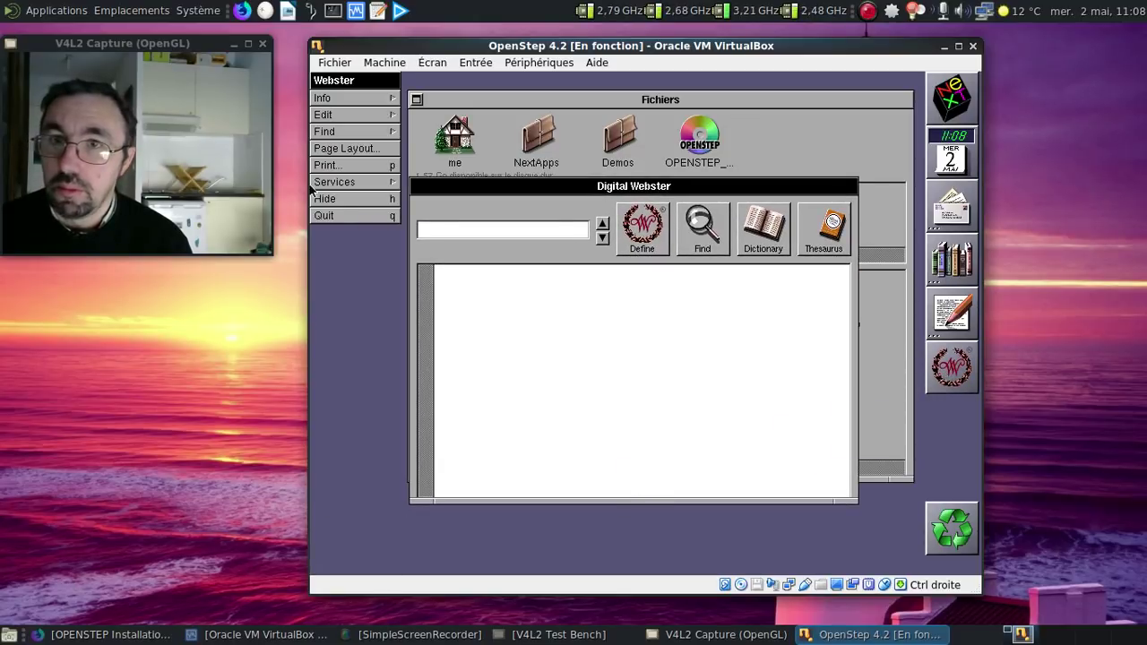
left_click(343, 215)
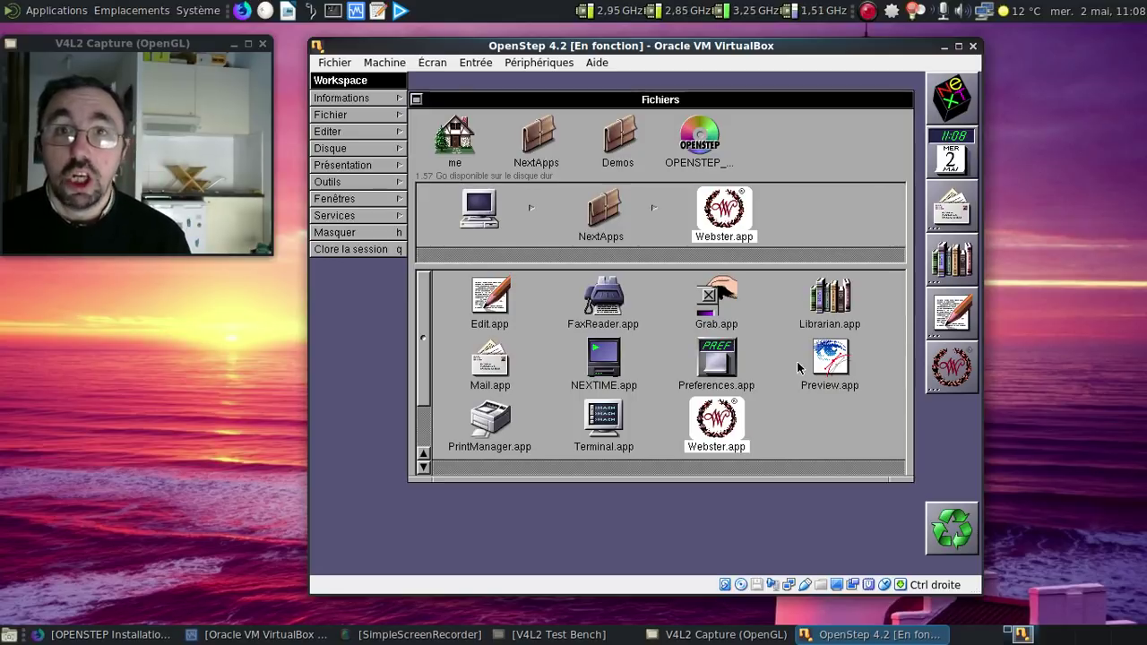
left_click_drag(940, 372, 505, 539)
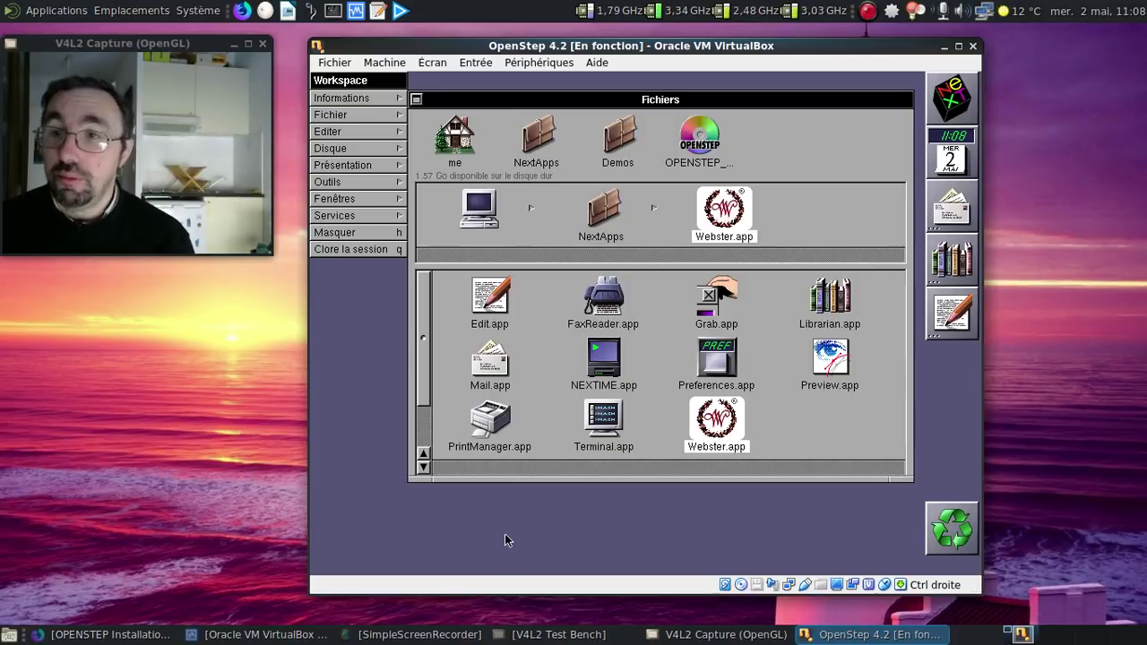
Launch Terminal.app from the NextApps folder, and run the commands uname -a, ver and whois
double_click(606, 416)
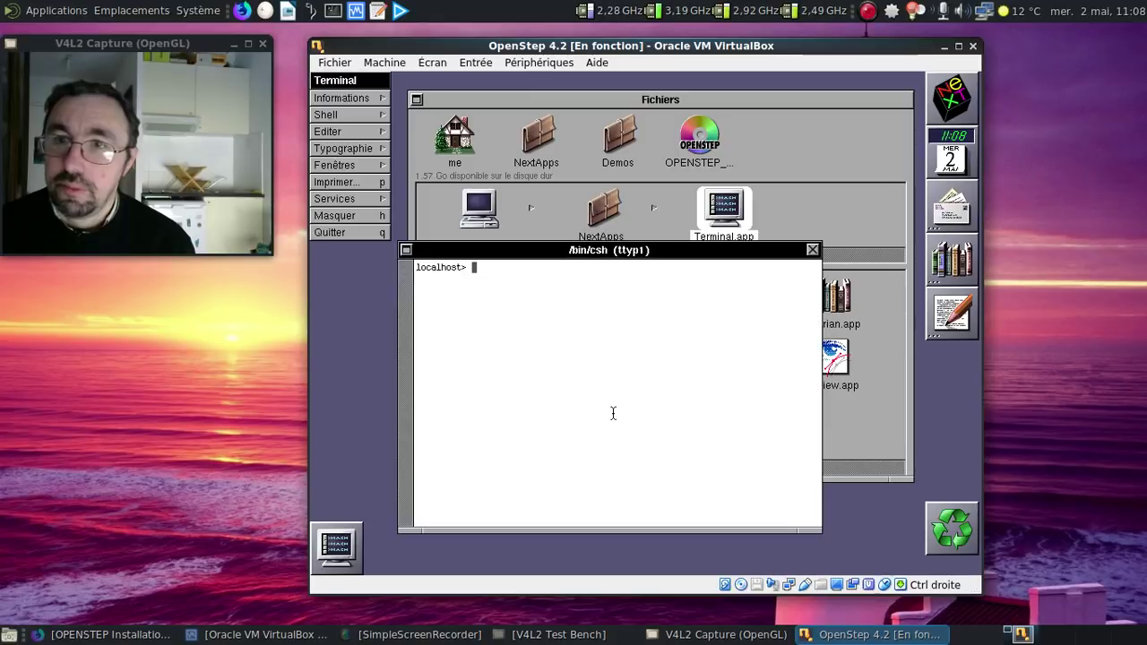
type("uname -a")
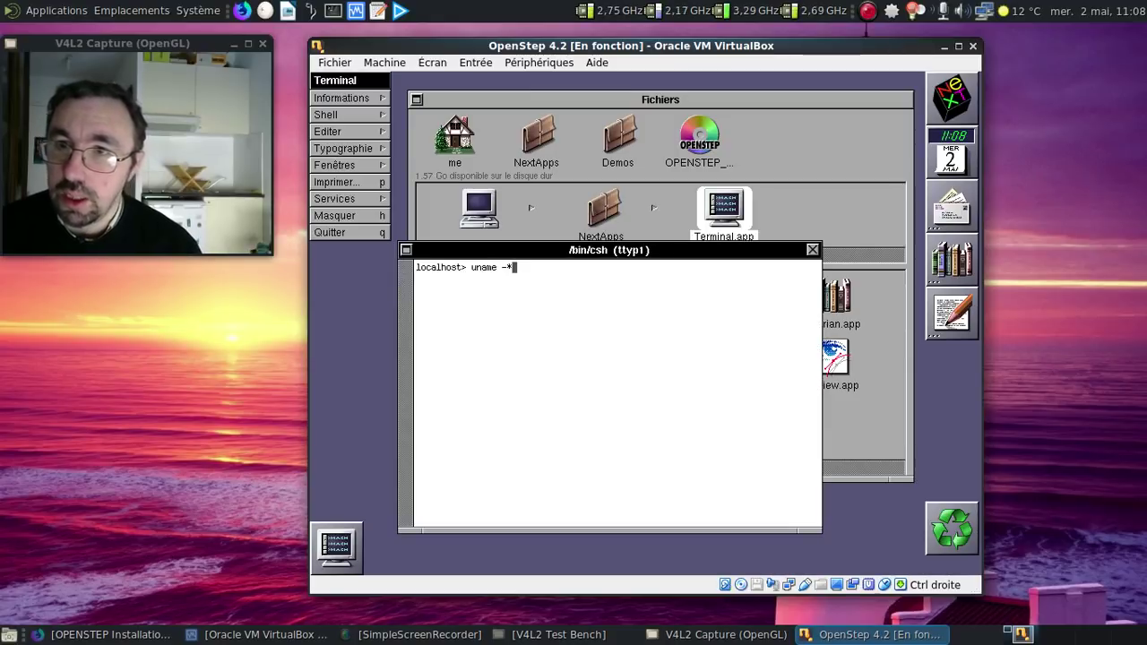
key("Return")
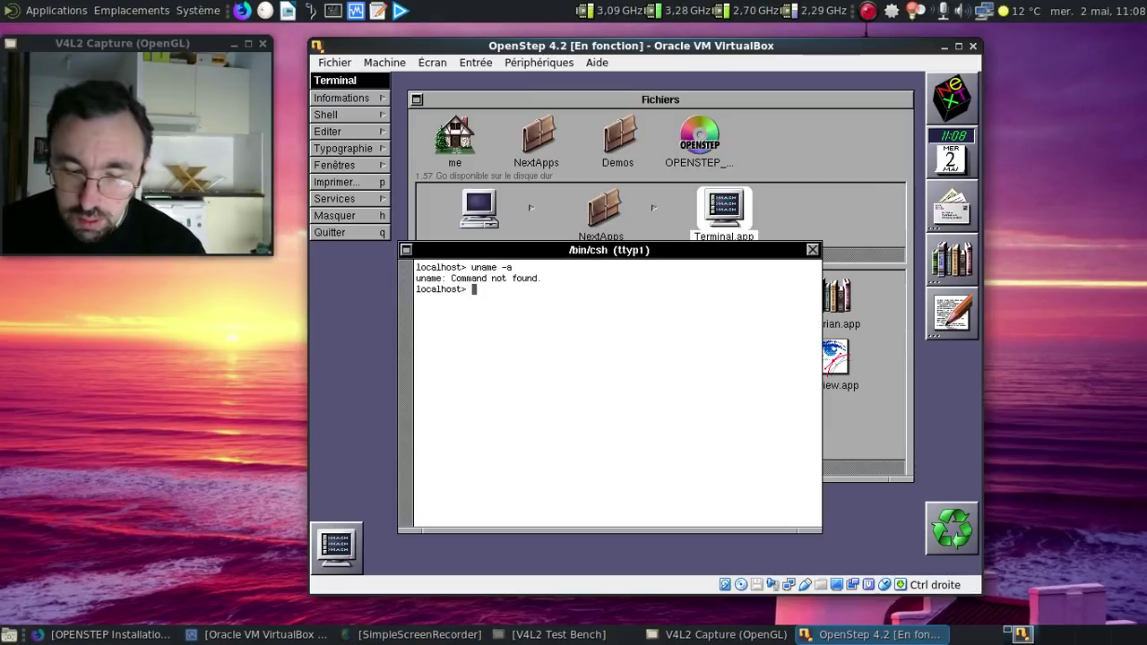
type("ver")
key("Return")
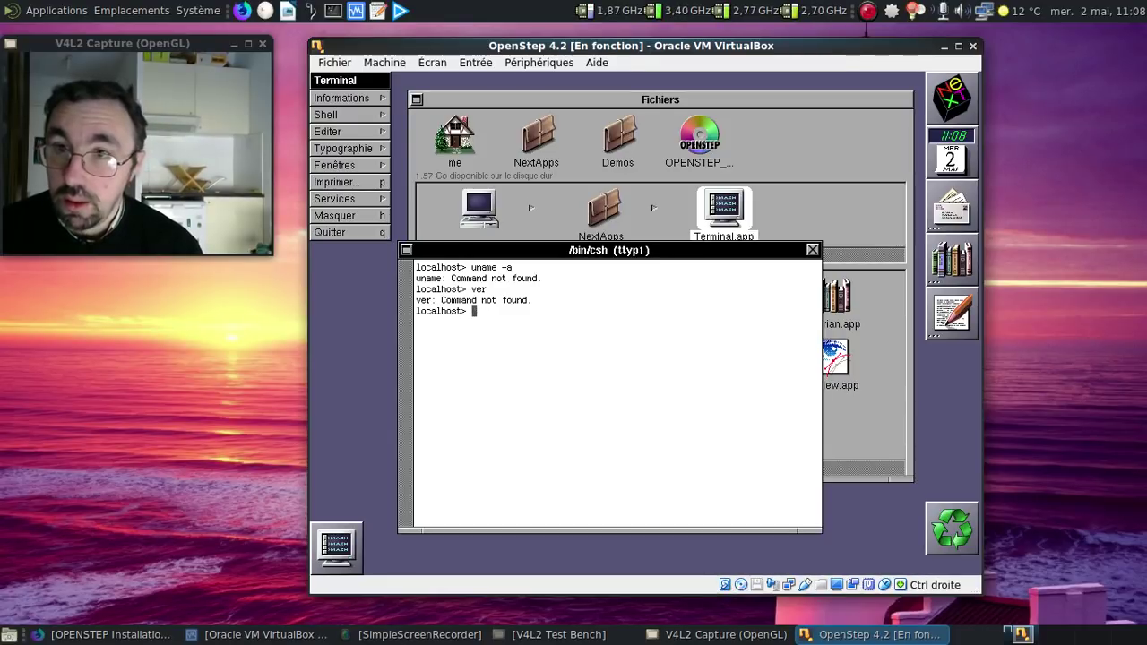
type("whois")
key("Return")
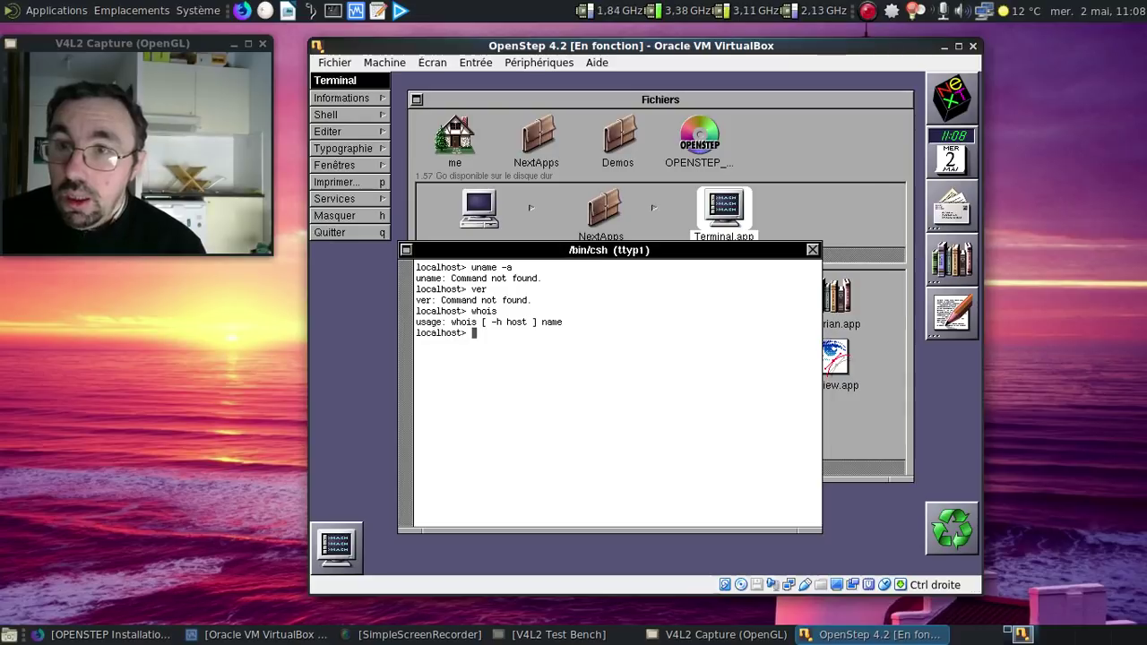
type("uname")
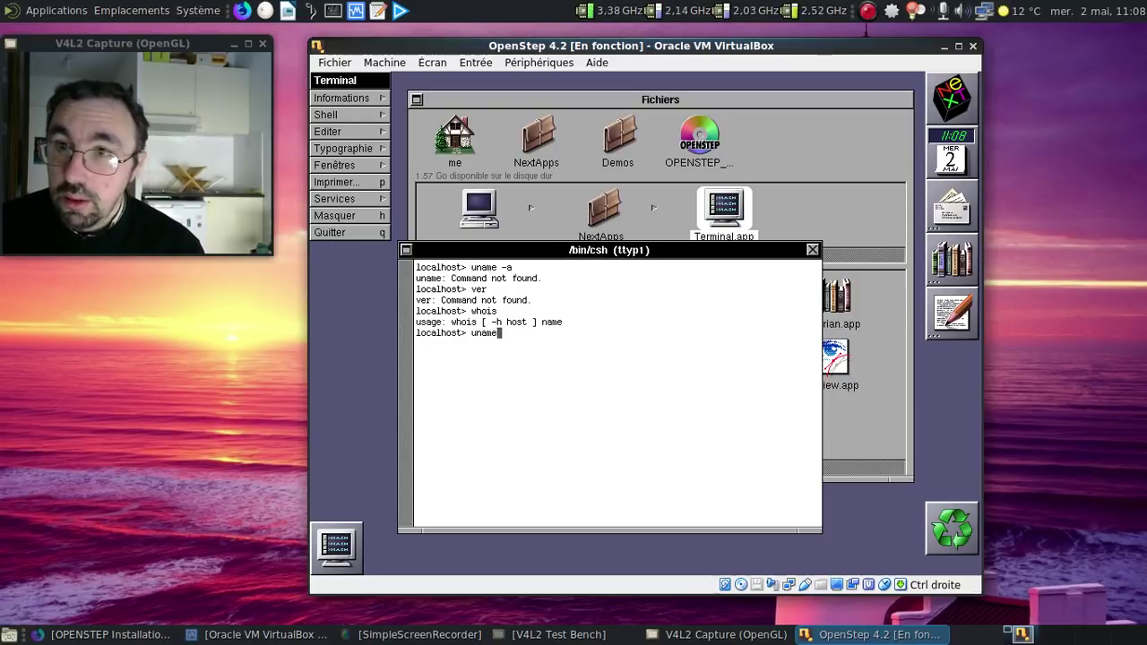
key("BackSpace")
key("BackSpace")
key("BackSpace")
key("BackSpace")
key("BackSpace")
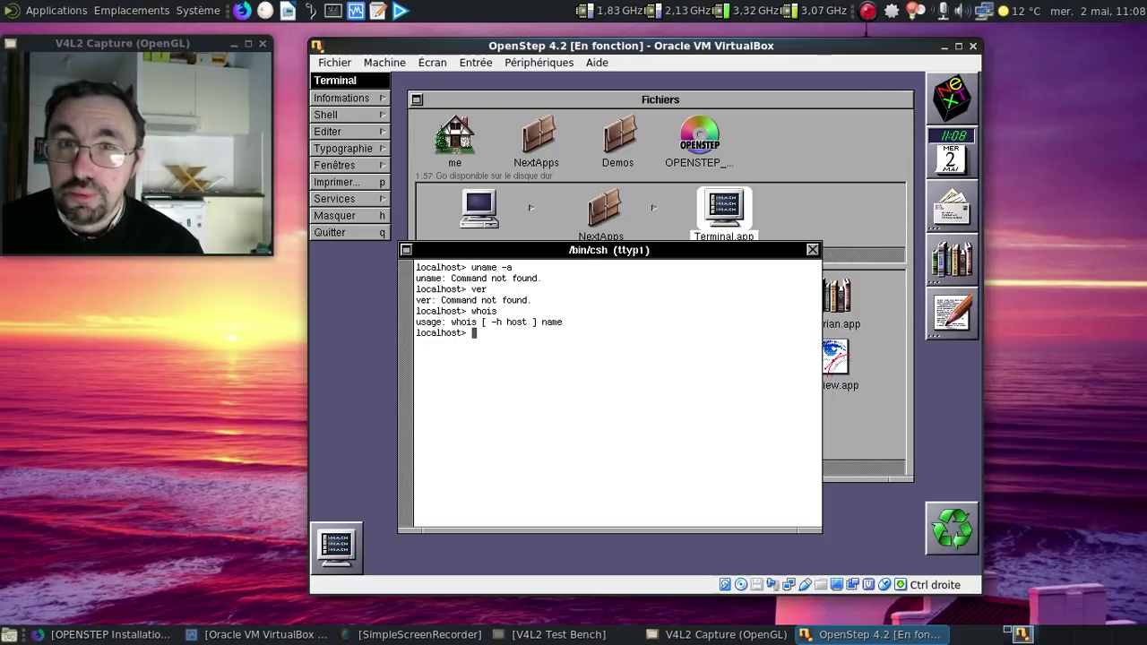
Run the commands machine, man machine and machine --help at the Terminal prompt
type("machine")
key("Return")
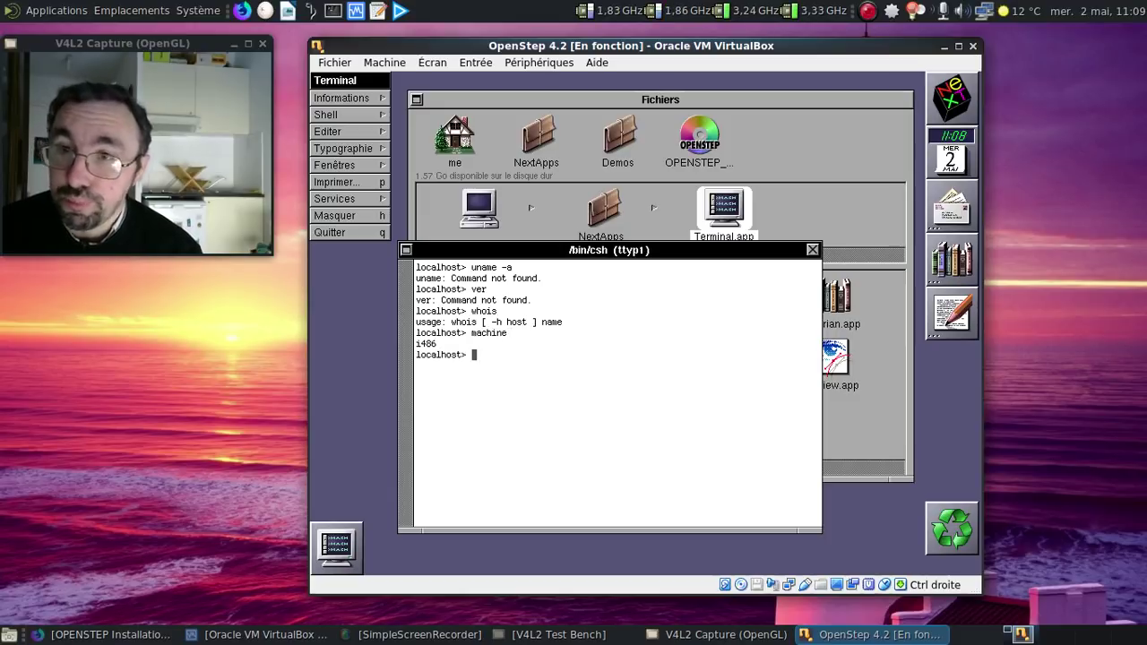
type("man machine")
key("Return")
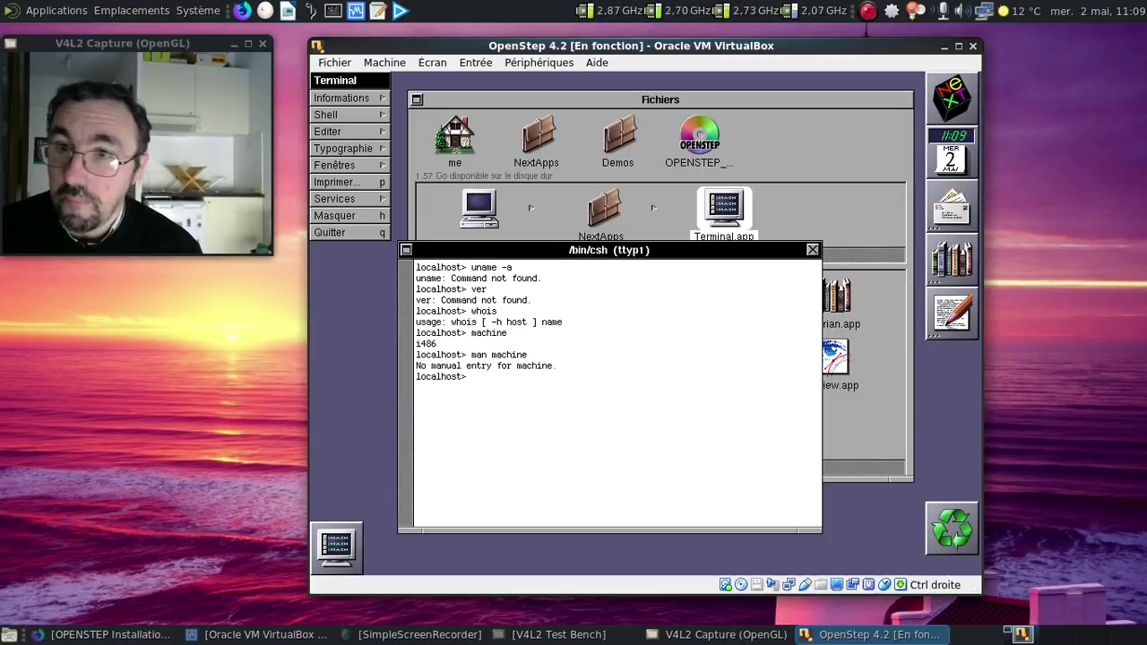
type("rma")
key("BackSpace")
key("BackSpace")
key("BackSpace")
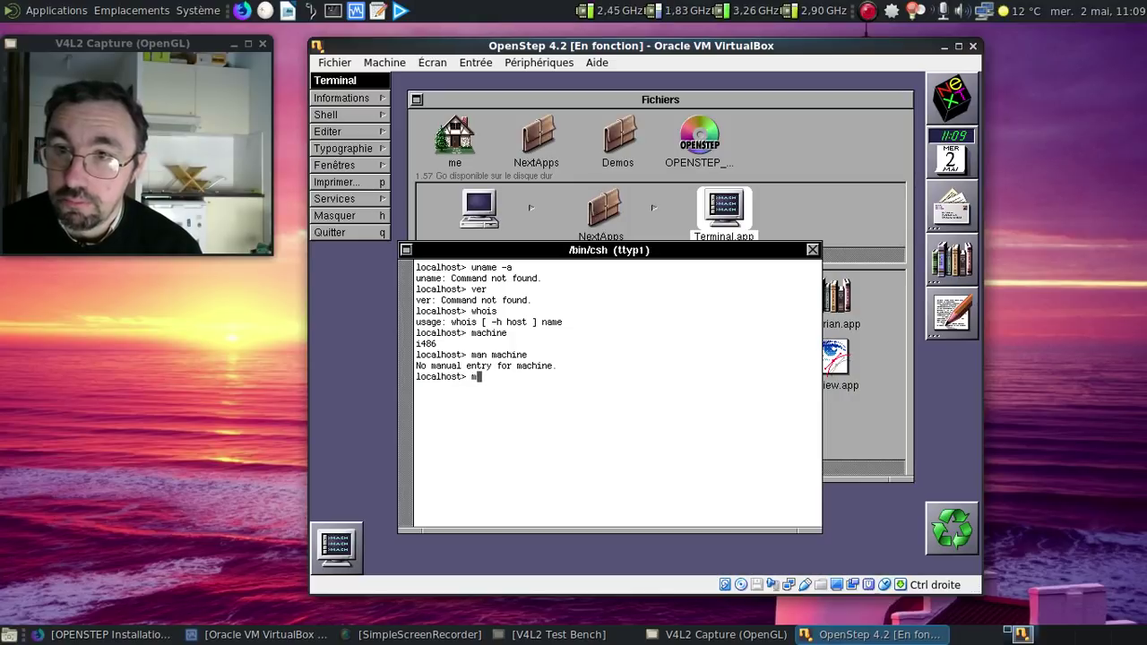
type("machine --")
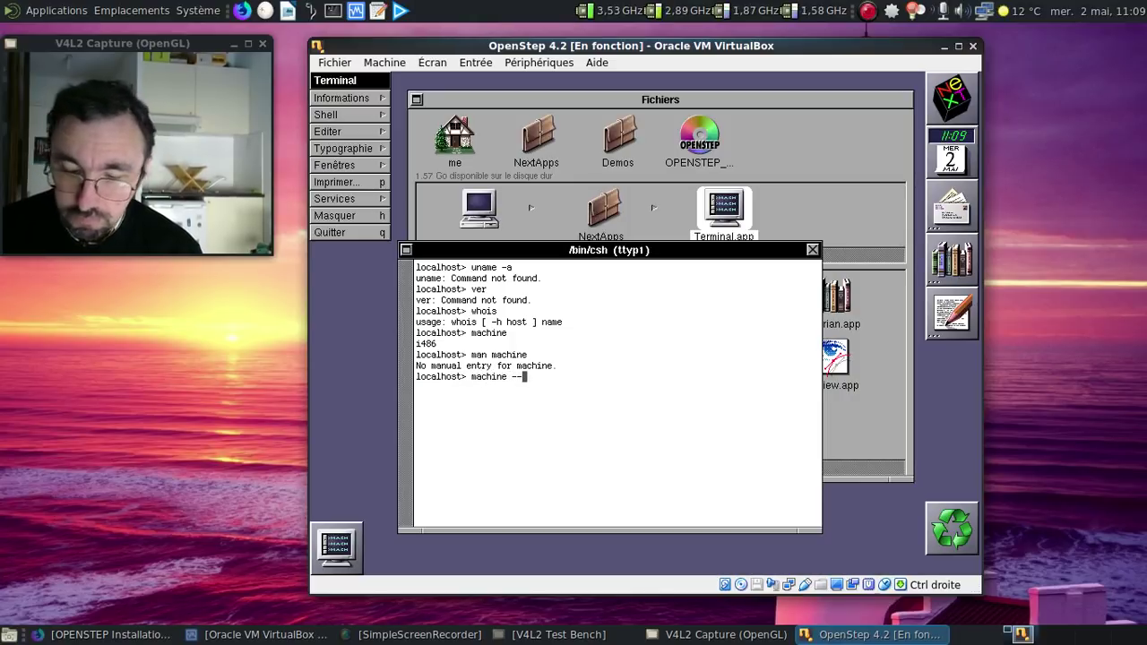
type("help")
key("Return")
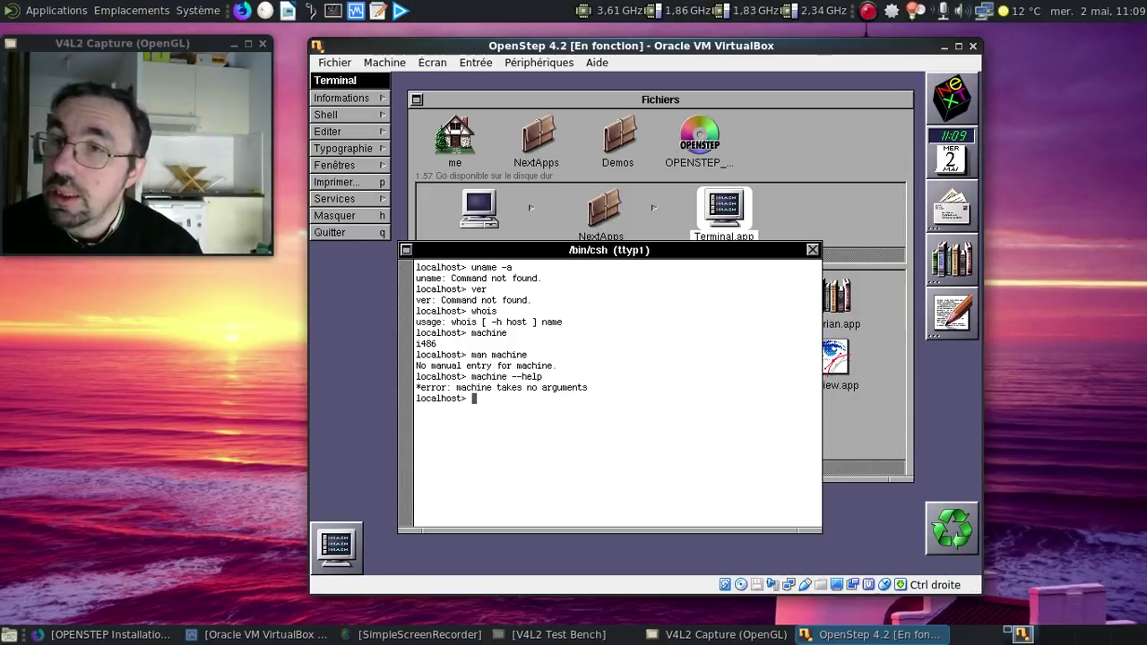
Exit the Terminal shell, and look through the whole contents of the NextApps folder in the file viewer
type("exit")
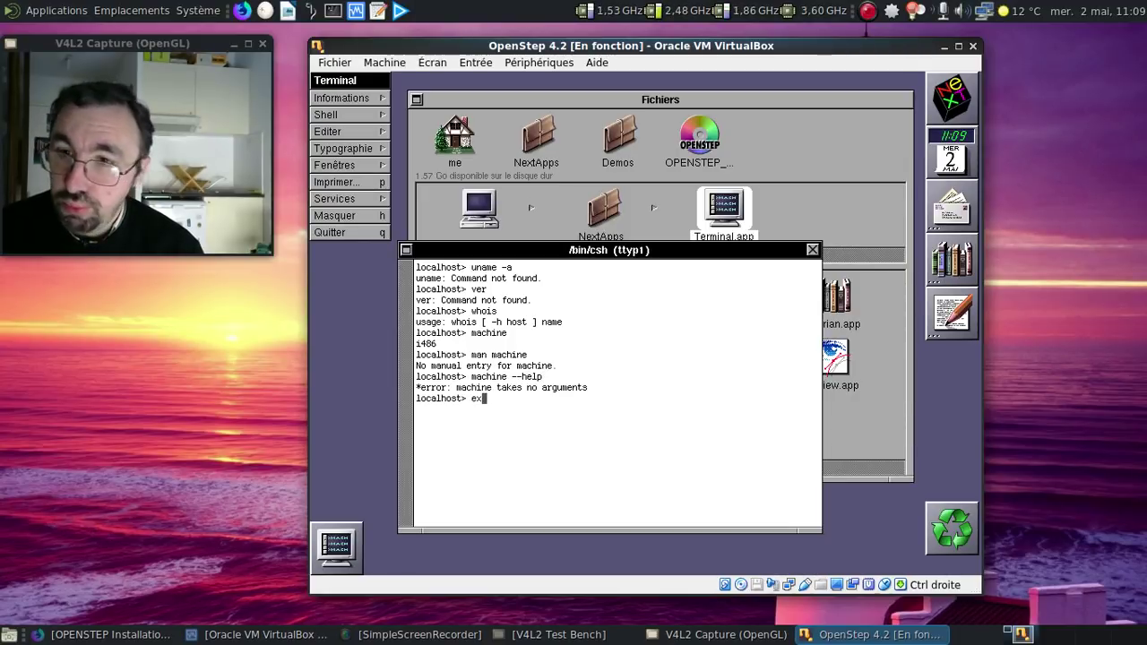
key("Return")
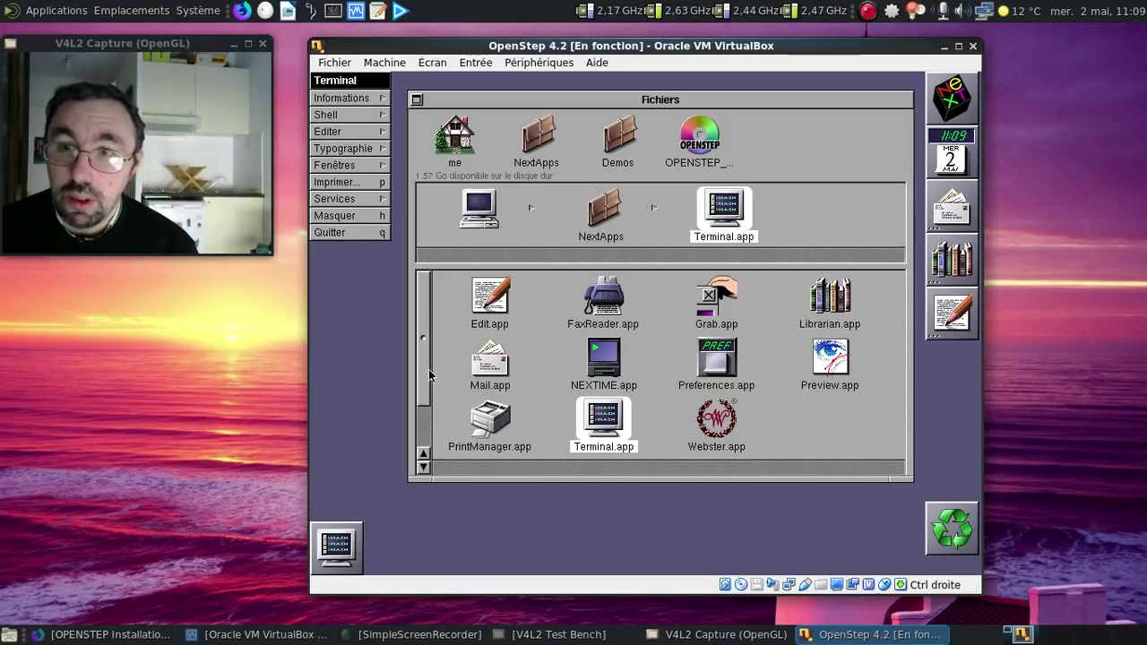
mouse_move(427, 370)
left_mouse_down()
mouse_move(426, 420)
mouse_move(424, 358)
left_mouse_up()
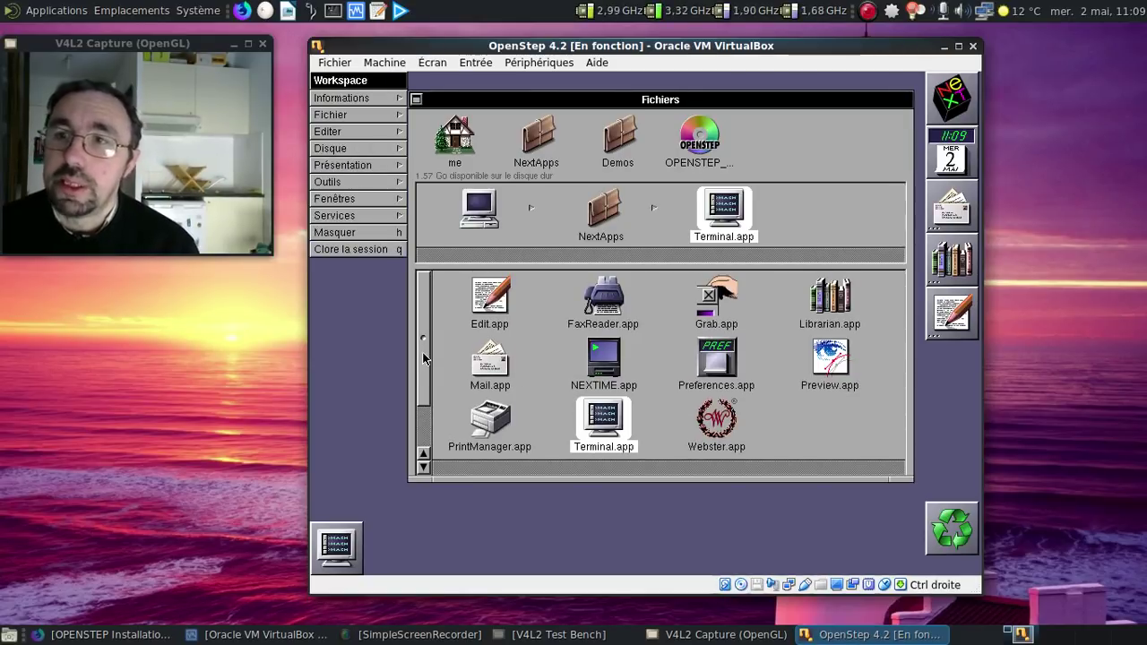
left_click(617, 215)
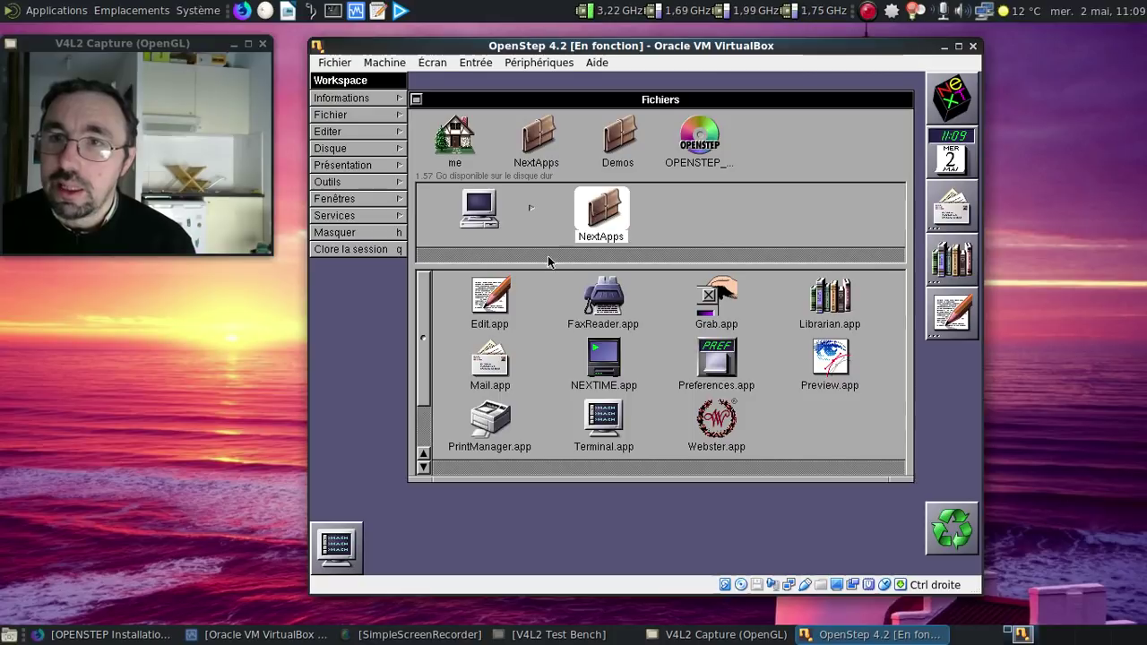
left_click(428, 427)
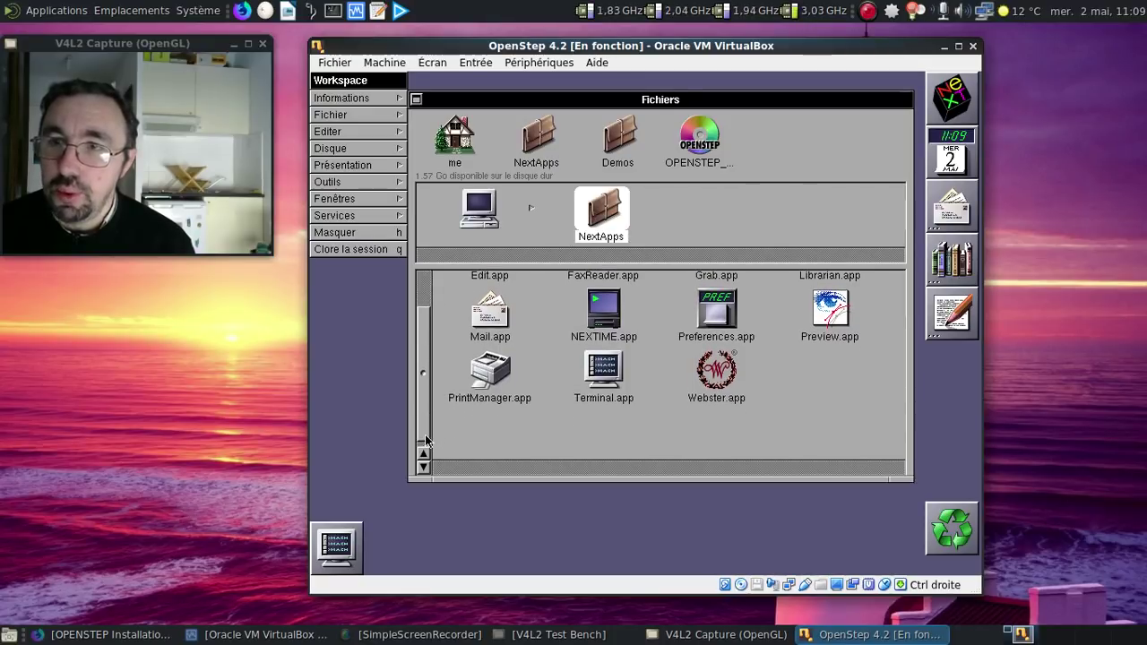
left_click_drag(427, 427, 430, 333)
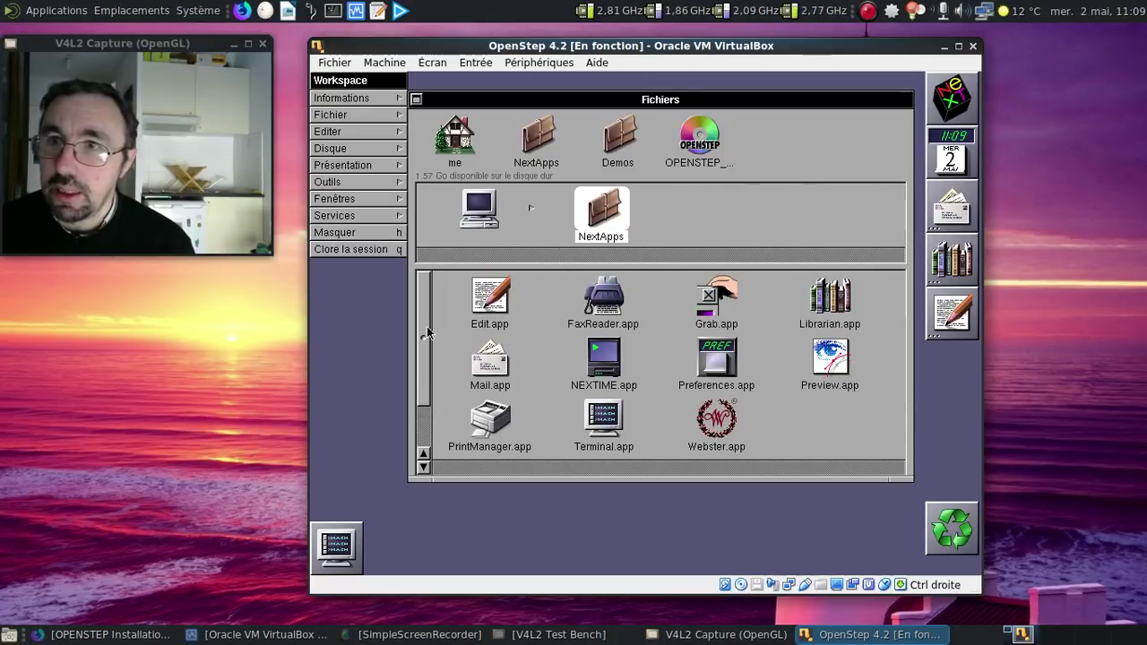
Open the Demos folder from the file viewer's shelf, launch CDPlayer.app and dismiss its alert
left_click(615, 142)
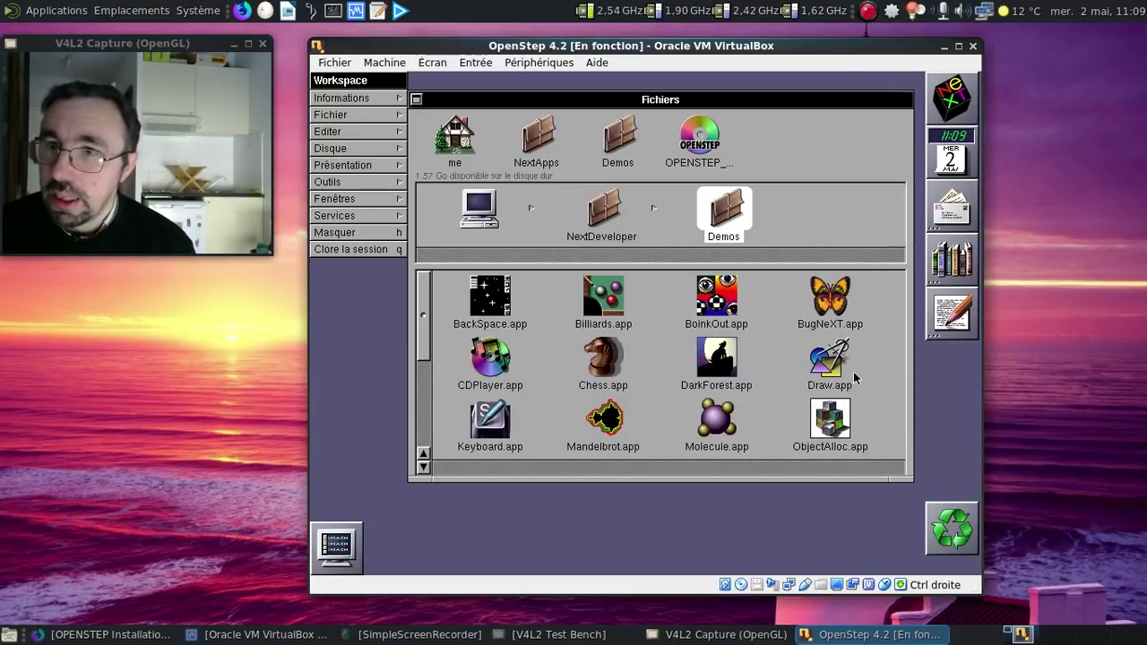
left_click(494, 380)
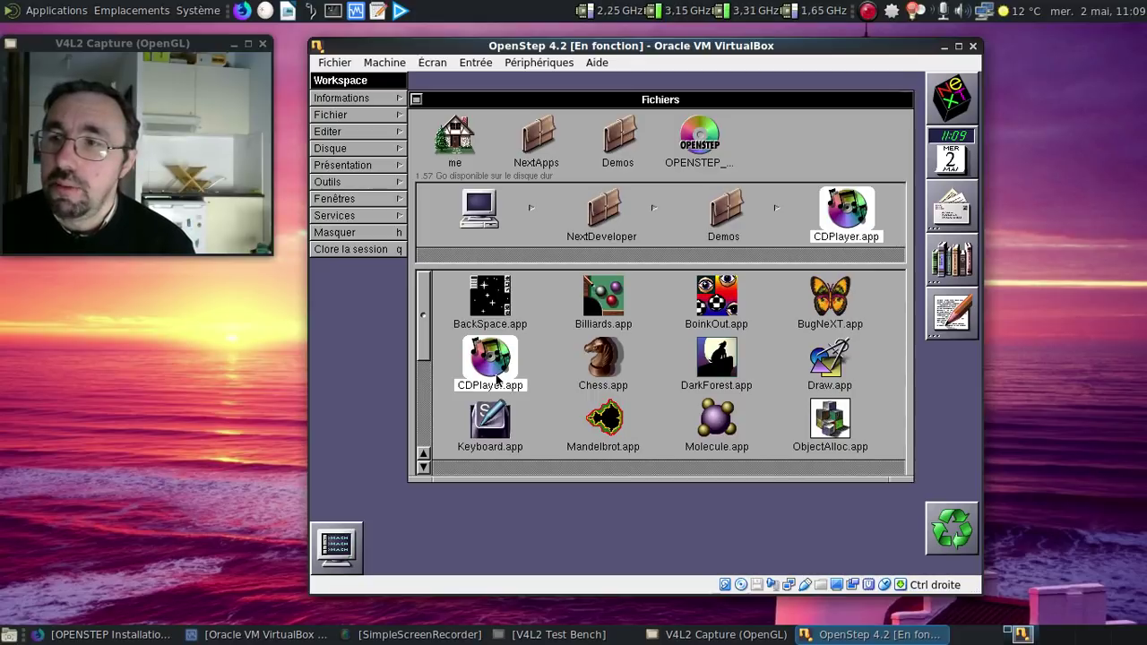
double_click(497, 379)
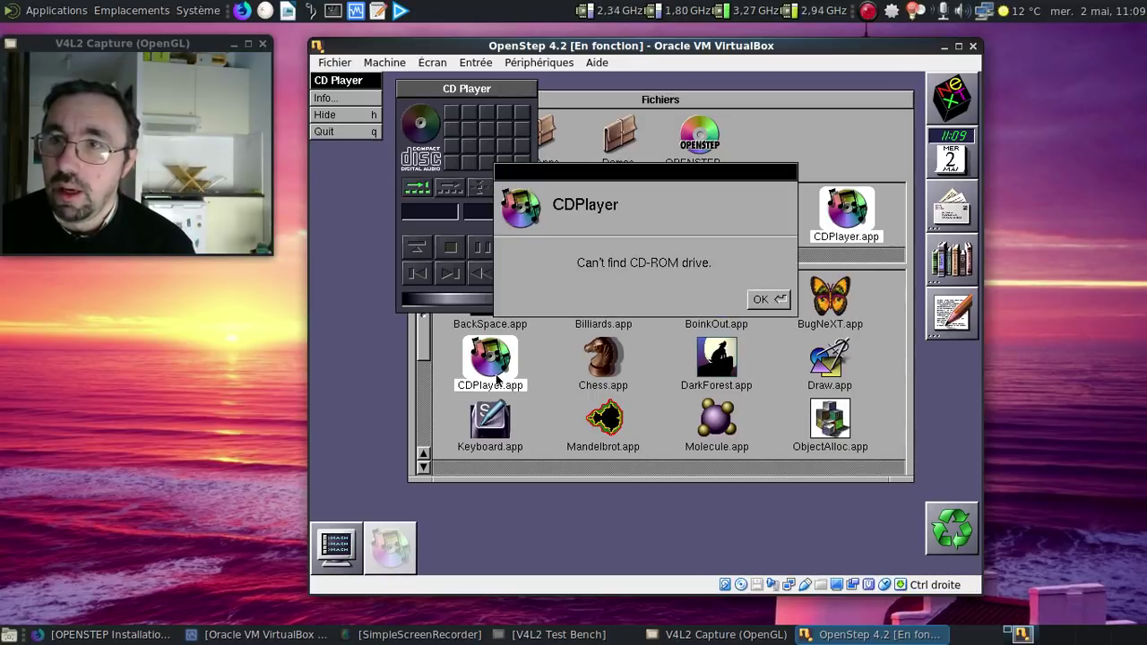
left_click(788, 305)
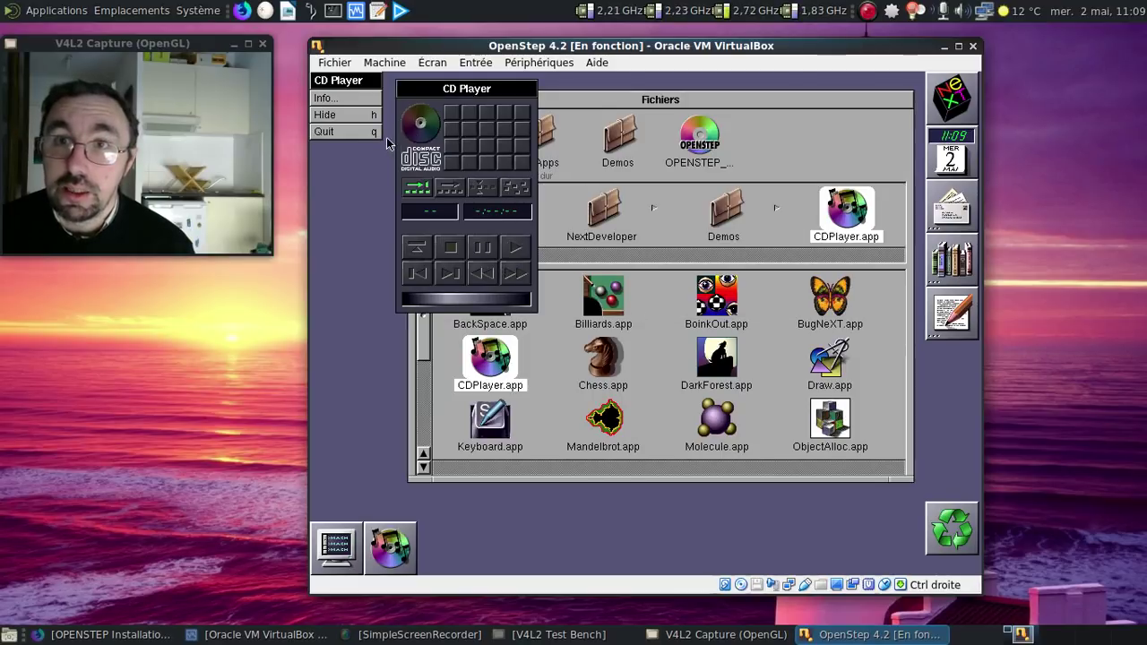
View the CD Player's Info panel, close it and quit the CD Player
left_click(361, 100)
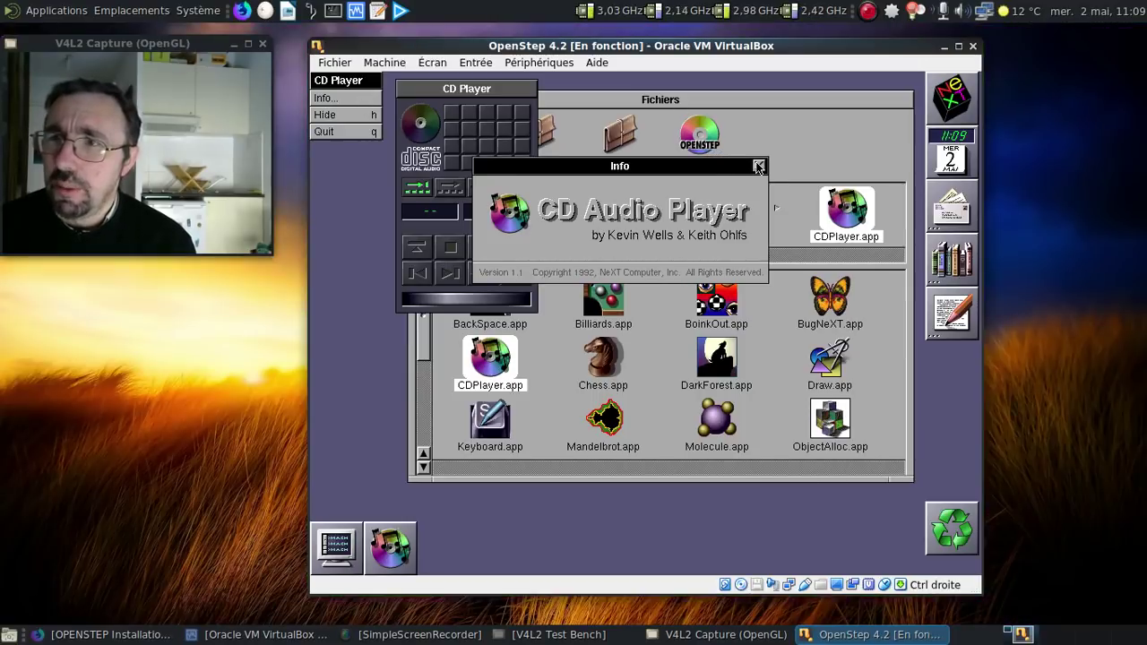
left_click(758, 165)
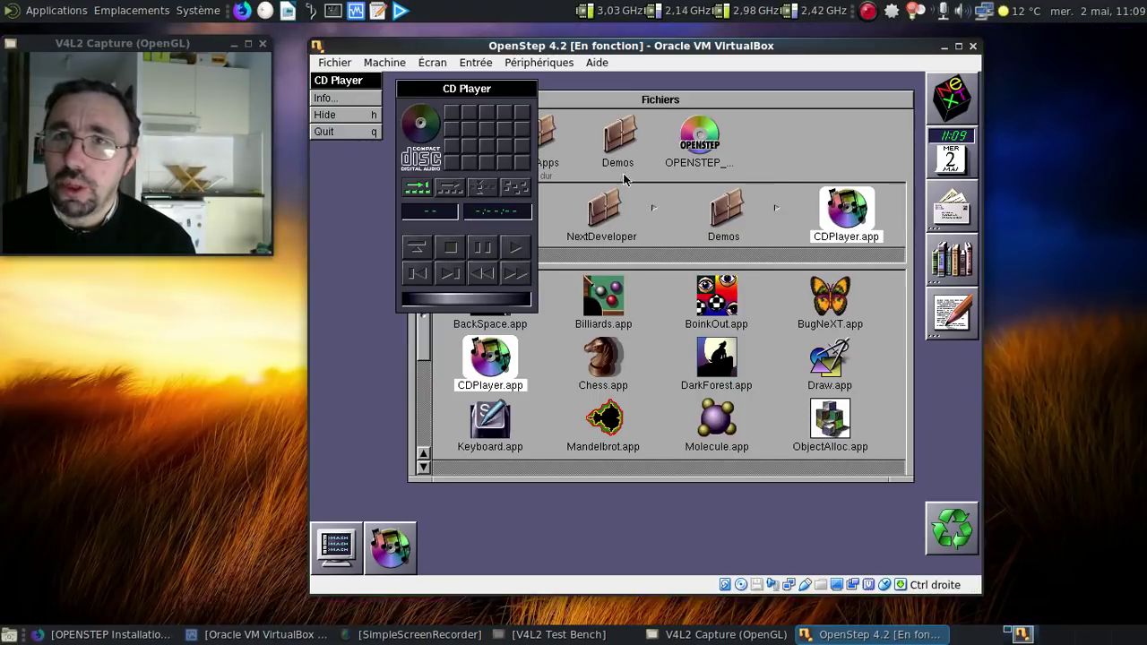
left_click(363, 130)
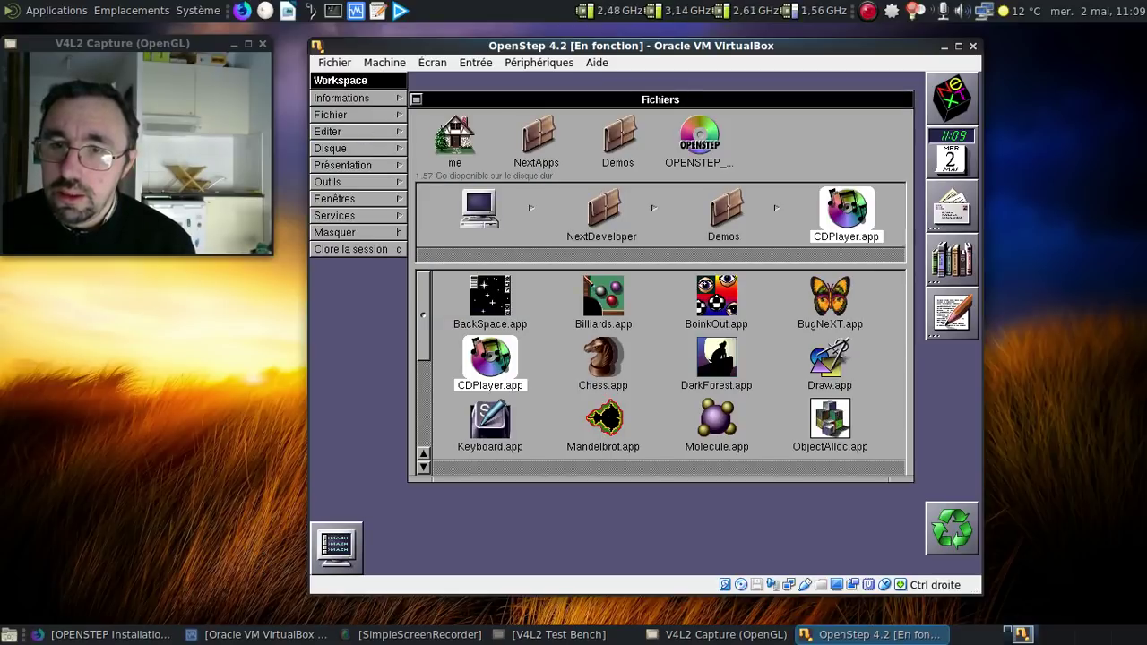
Activate Terminal, and move its application icon next to the recycler and back across the desktop
double_click(352, 537)
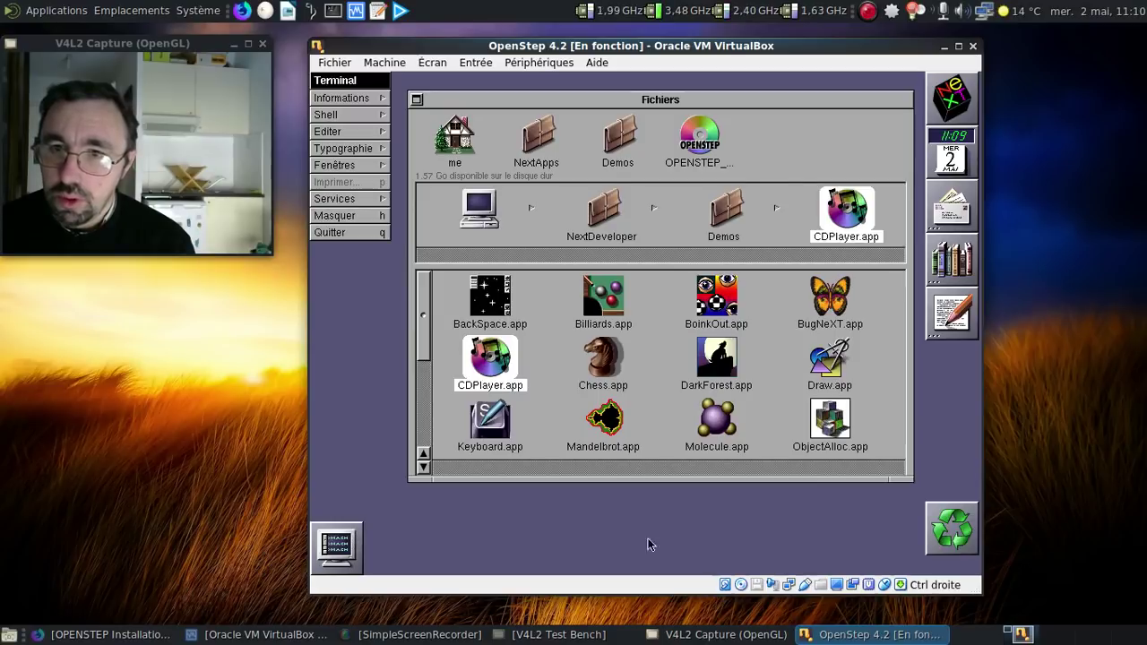
left_click_drag(335, 549, 956, 530)
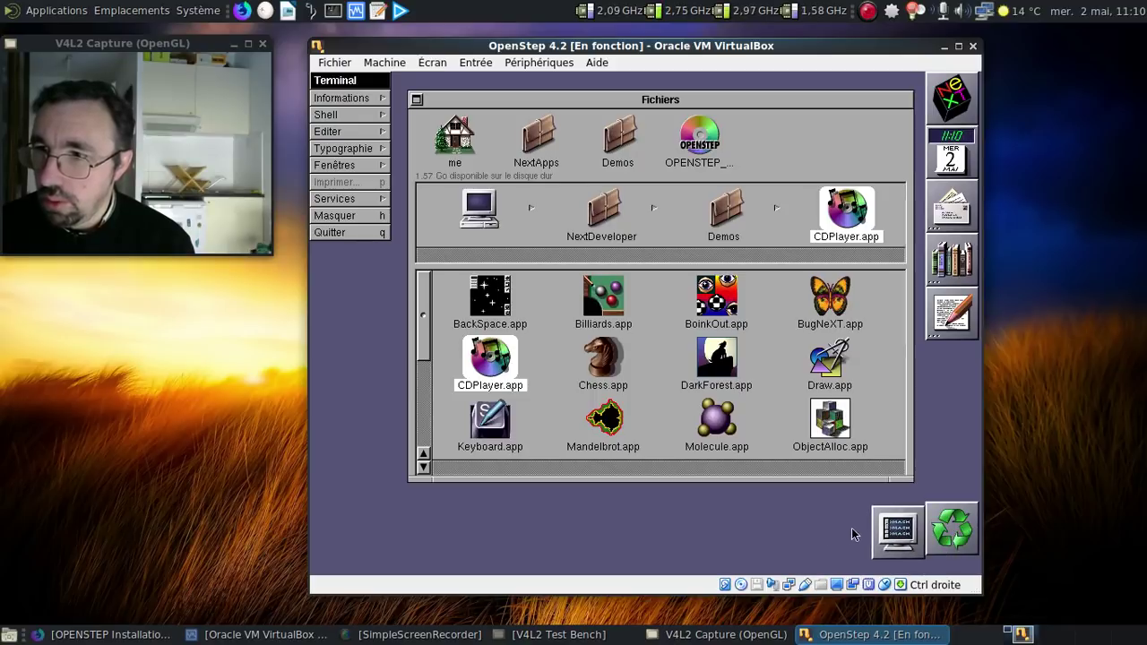
left_click_drag(883, 530, 354, 537)
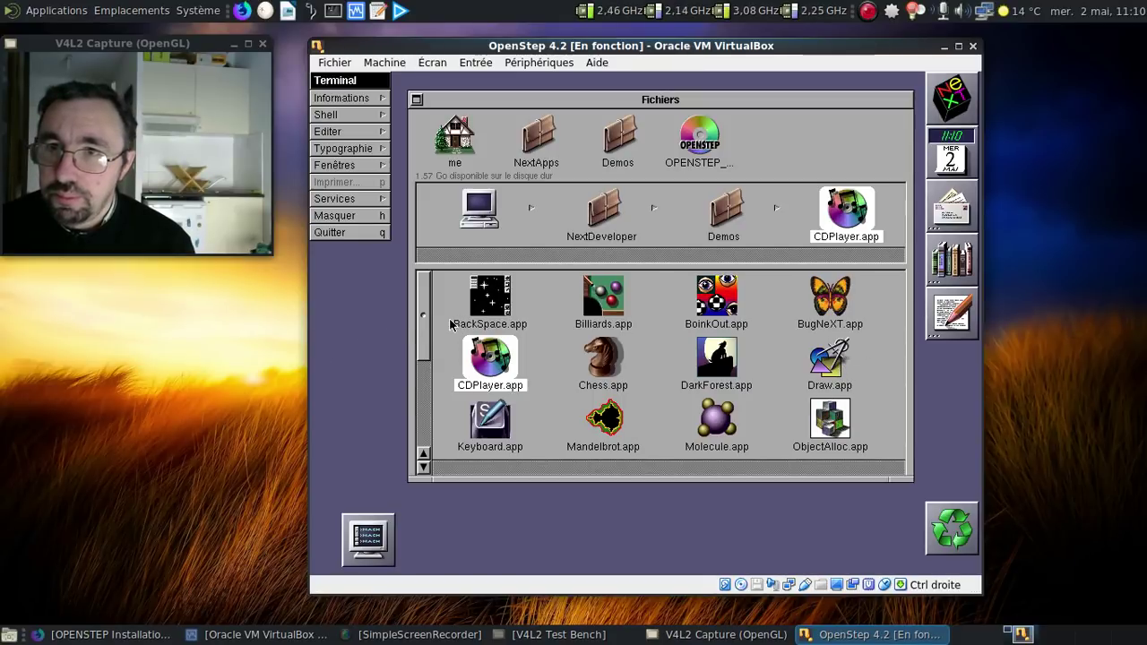
Launch PhotoAlbum.app from the Demos folder, and view and close its Info panel
left_click_drag(424, 321, 424, 399)
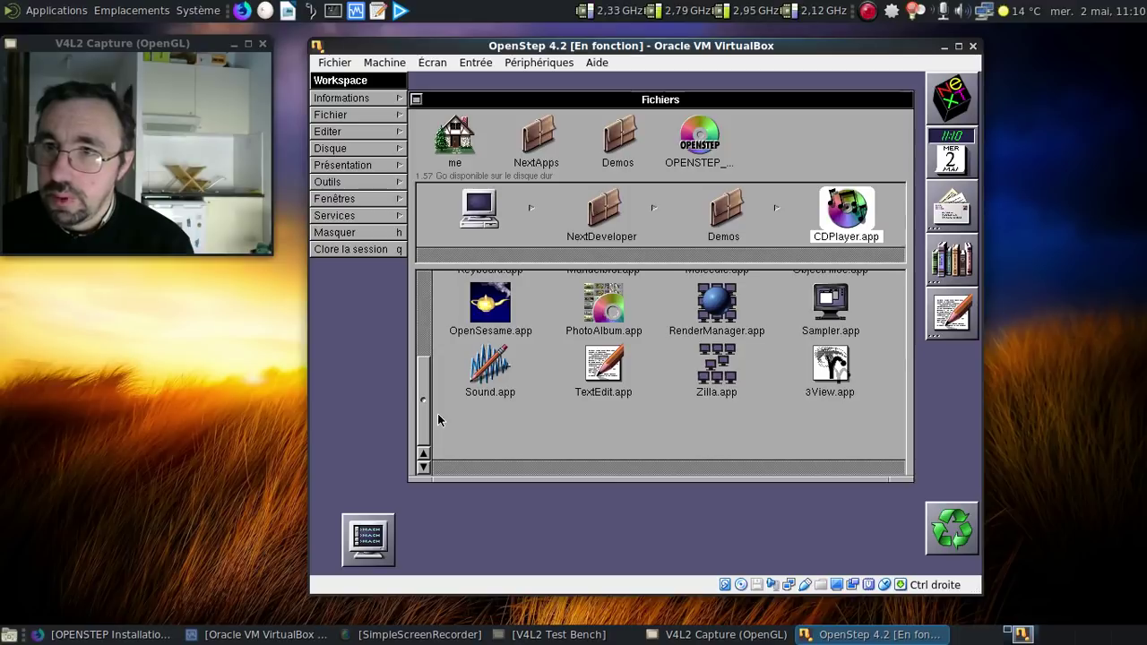
double_click(616, 306)
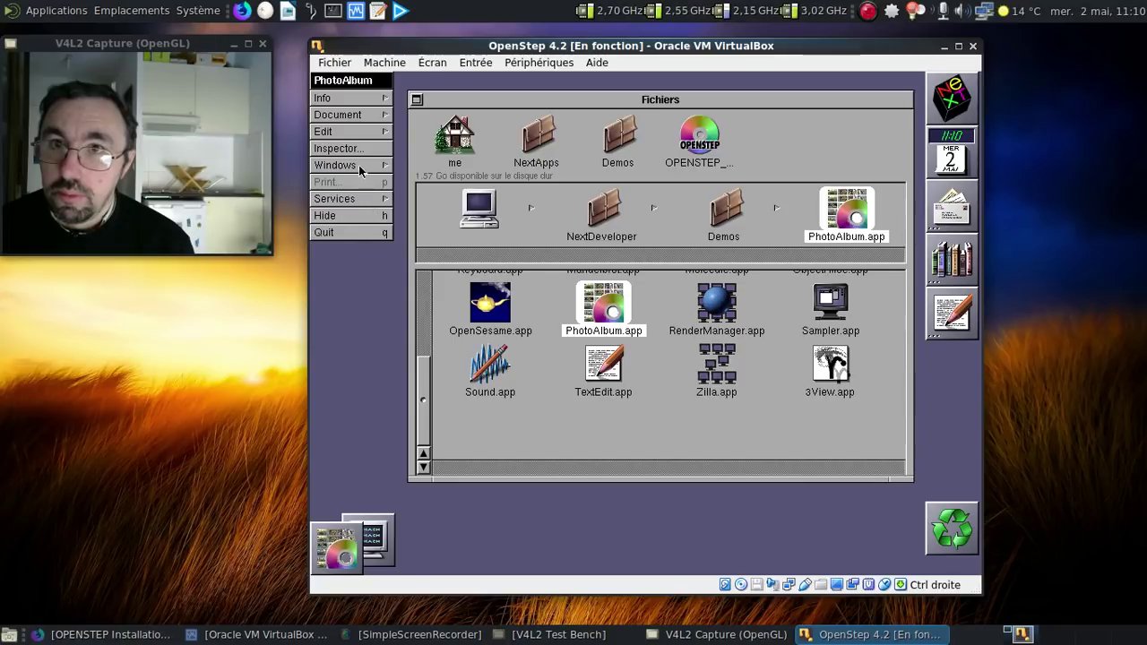
left_click(352, 99)
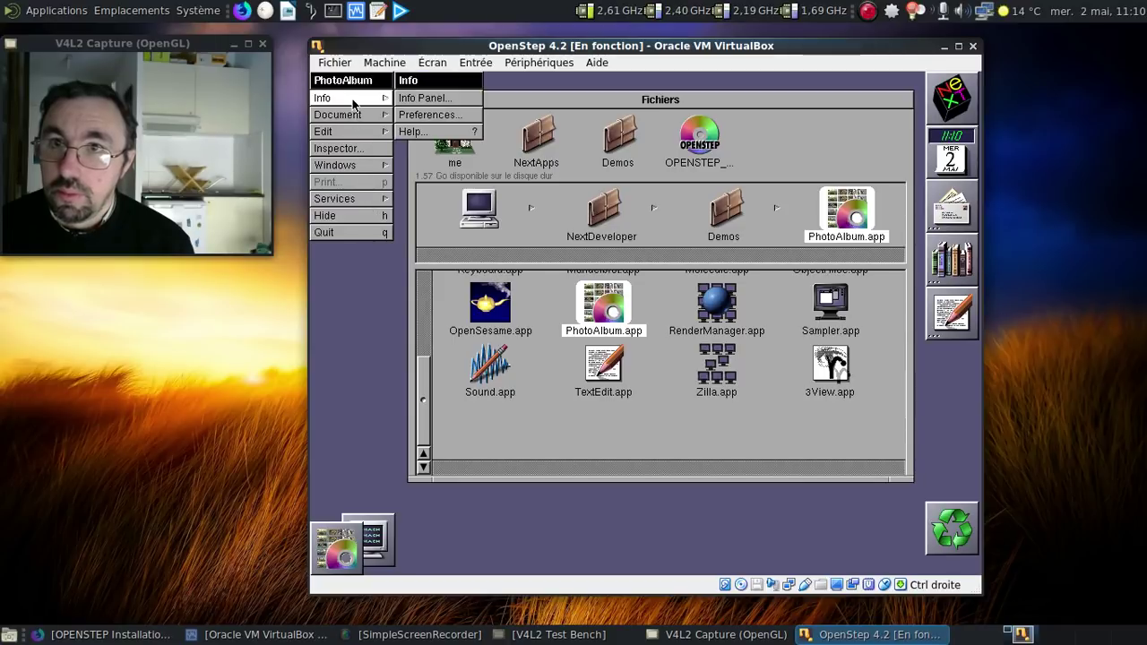
left_click(430, 99)
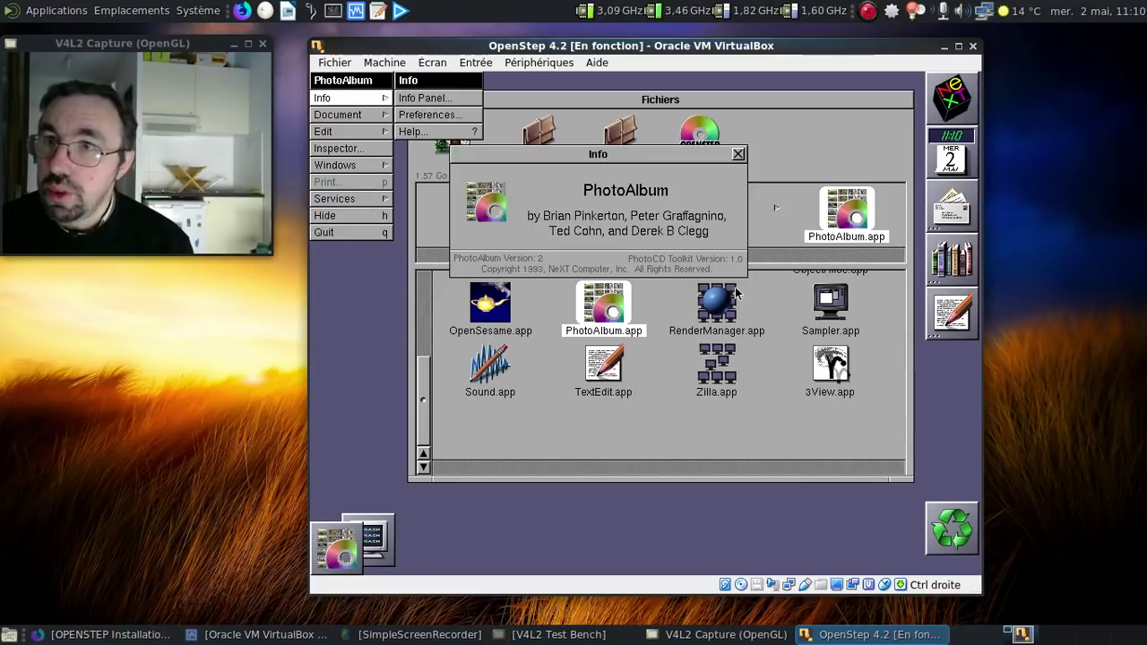
left_click(737, 155)
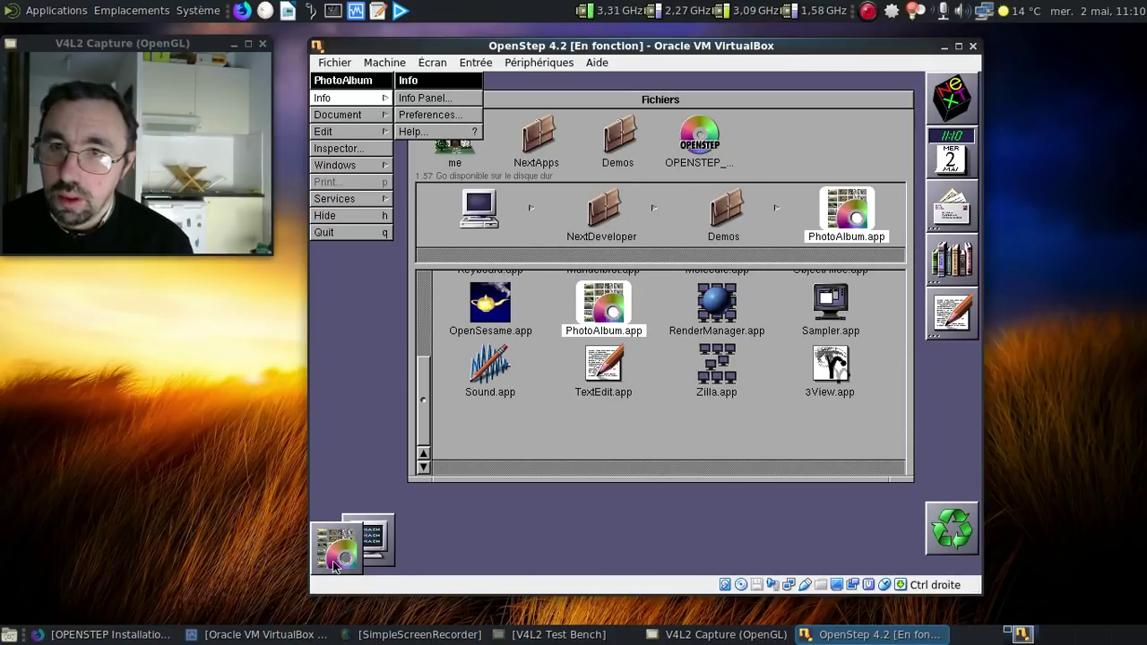
Bring up PhotoAlbum's Open Image dialog and cancel it, and quit both PhotoAlbum and Terminal
left_click(333, 115)
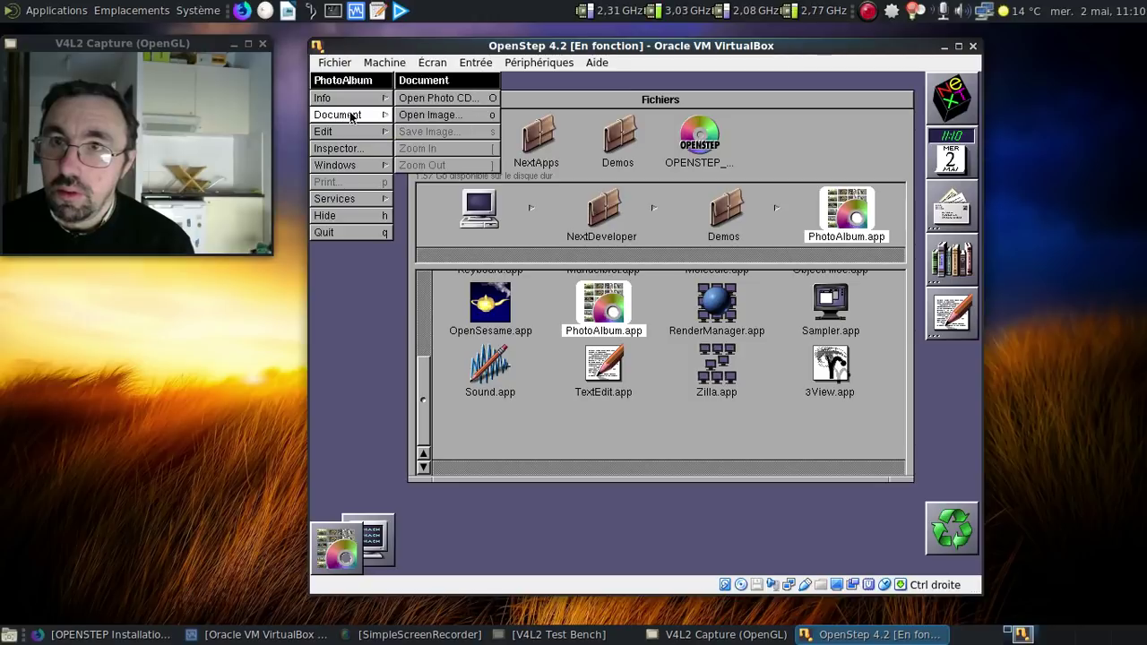
left_click(435, 116)
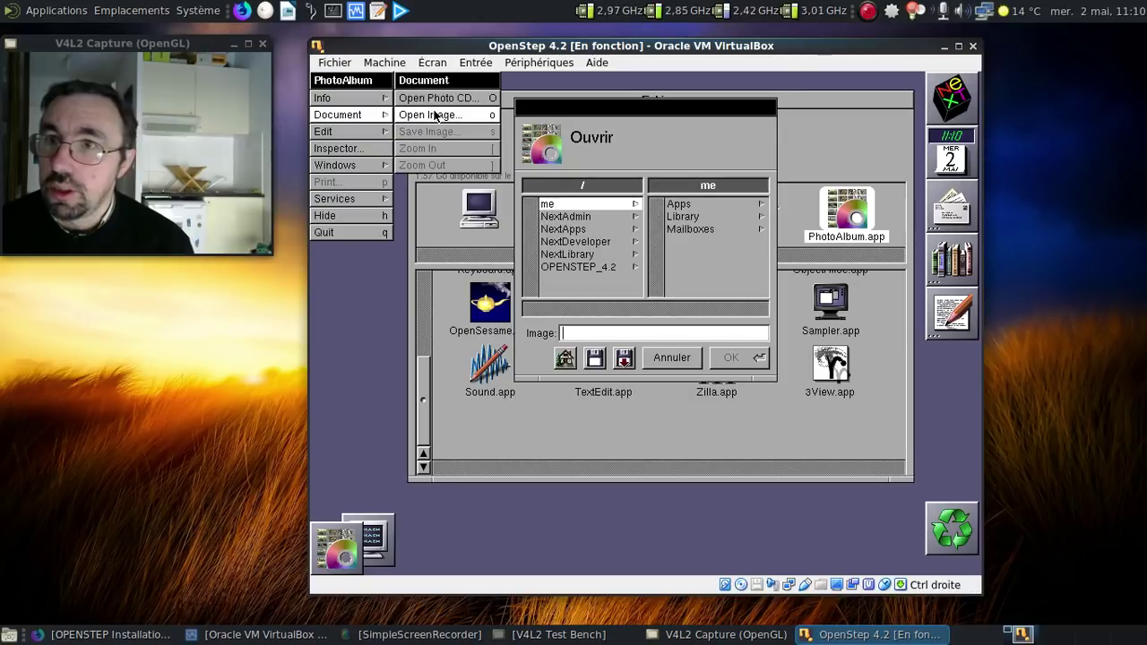
left_click(680, 363)
left_click(357, 234)
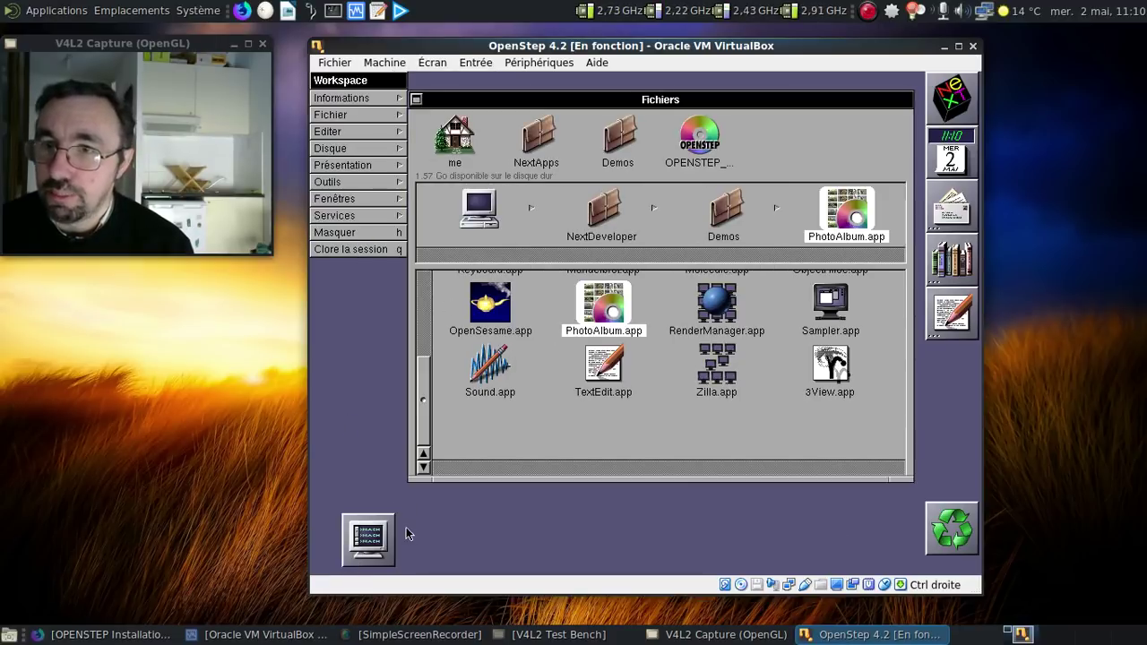
double_click(373, 537)
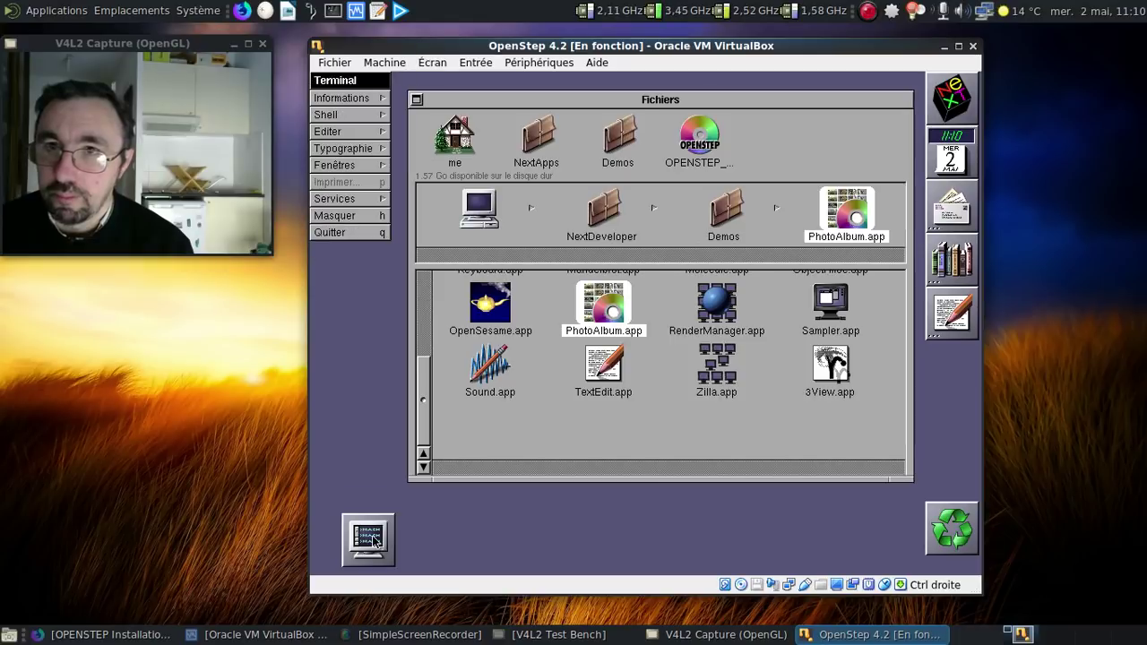
left_click(363, 232)
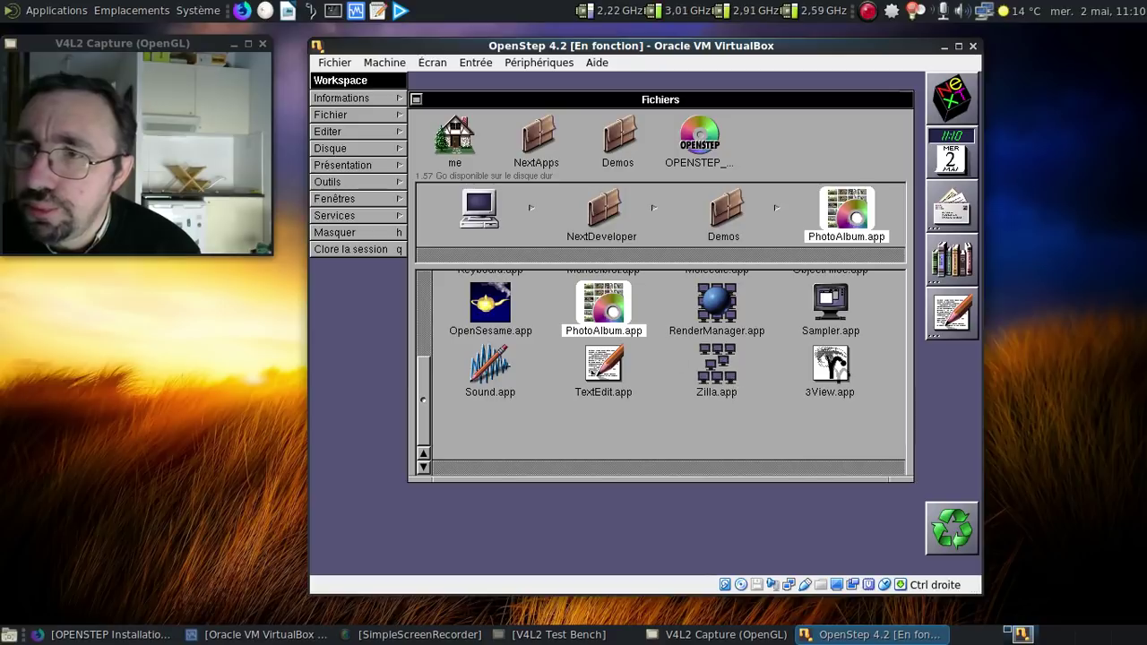
Launch Mandelbrot.app from the Demos folder, and render the fractal with the default center, scale and depth values
left_click_drag(428, 410, 440, 335)
double_click(600, 403)
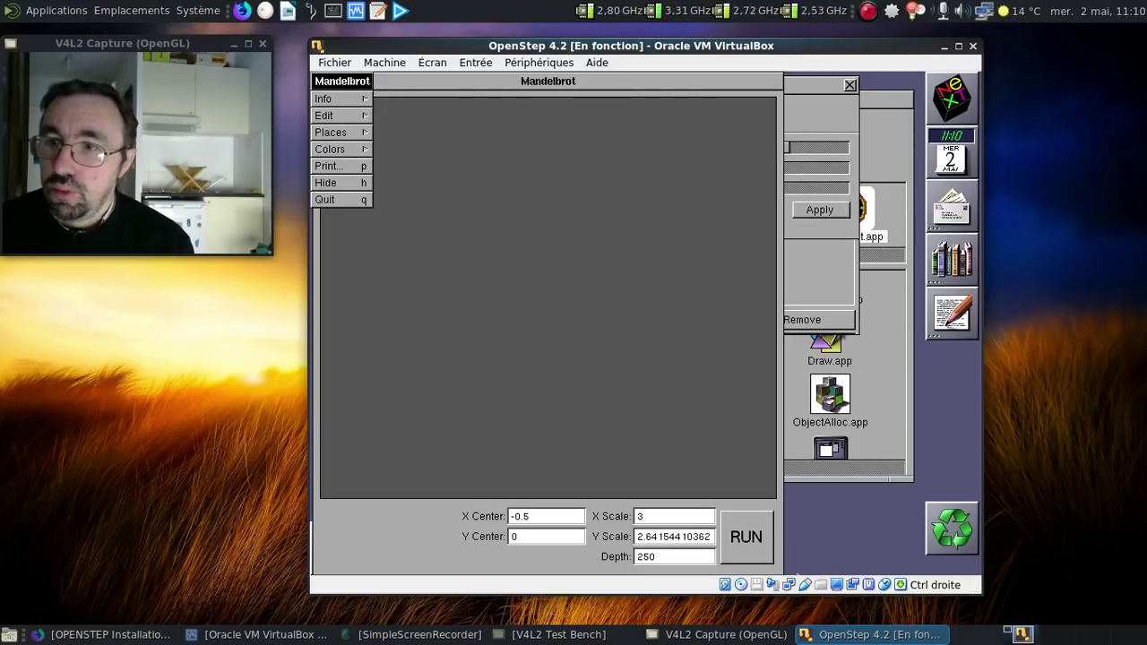
left_click(766, 555)
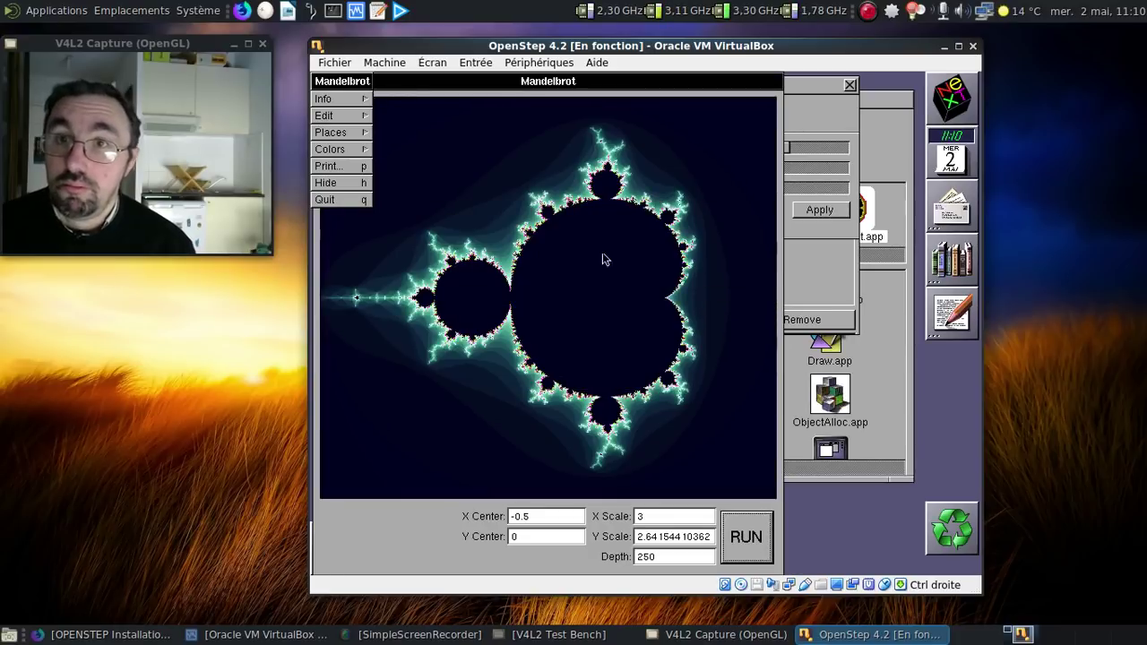
Render the Mandelbrot fractal in a different preset color scheme, and render the Gingerbread Man place
left_click(344, 152)
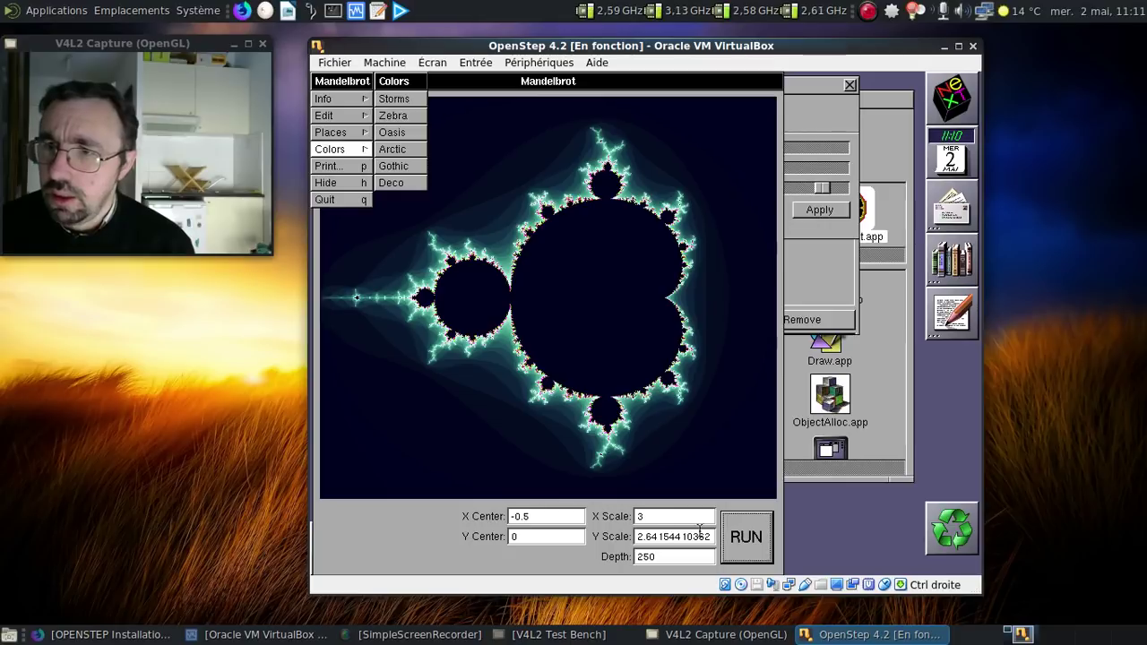
left_click(757, 541)
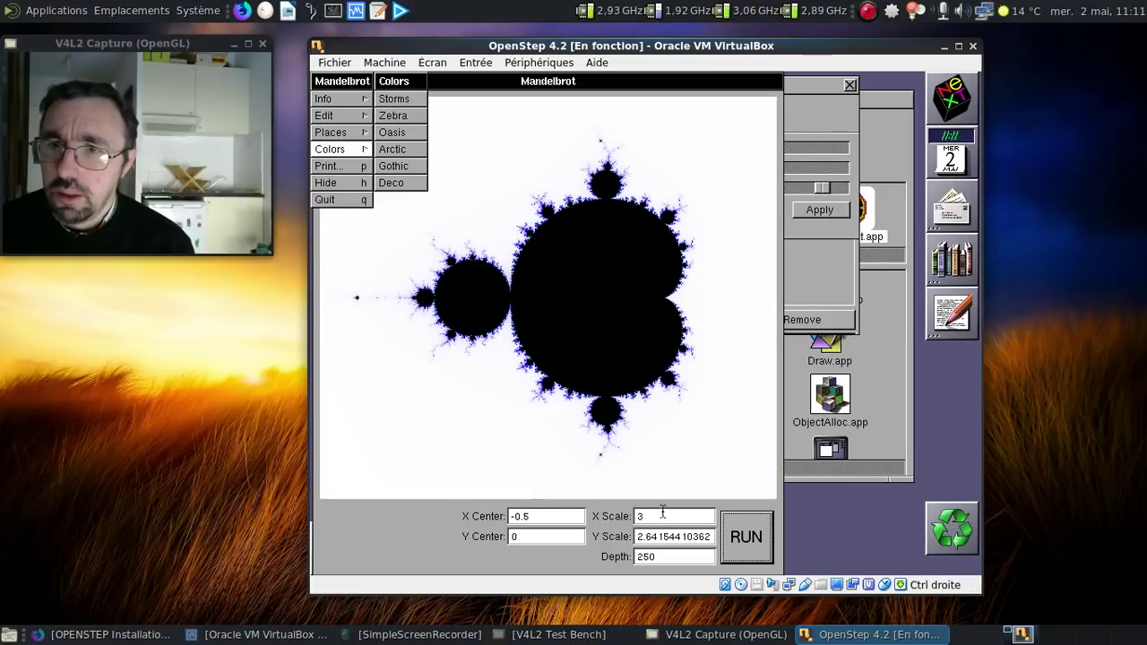
left_click(344, 114)
left_click(344, 131)
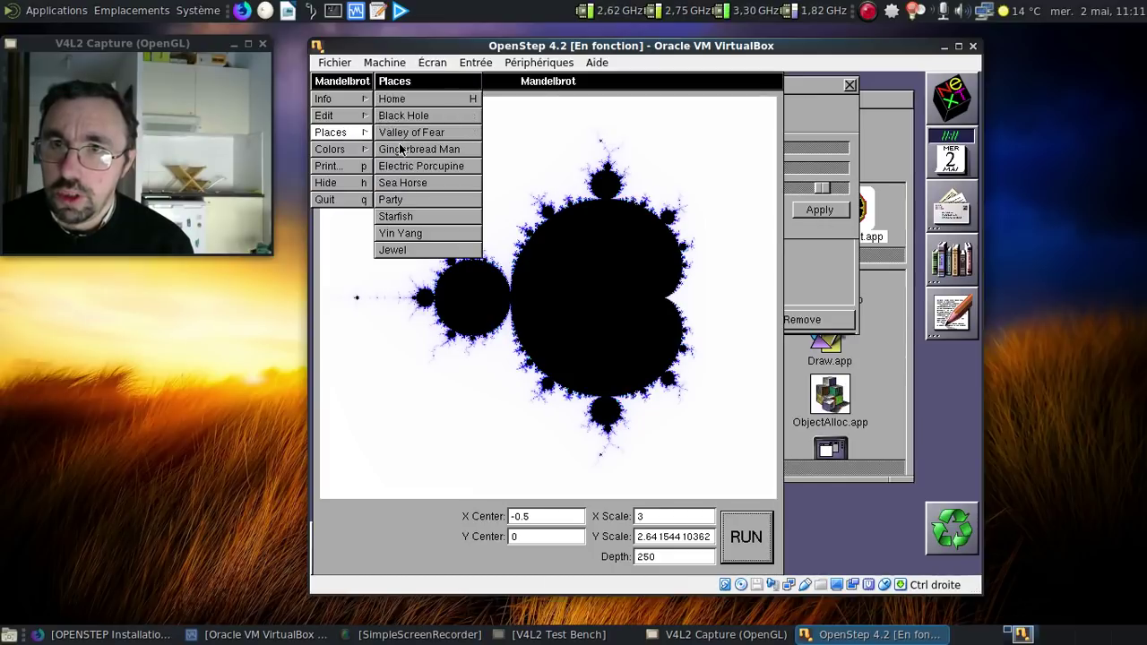
left_click(401, 151)
left_click(731, 535)
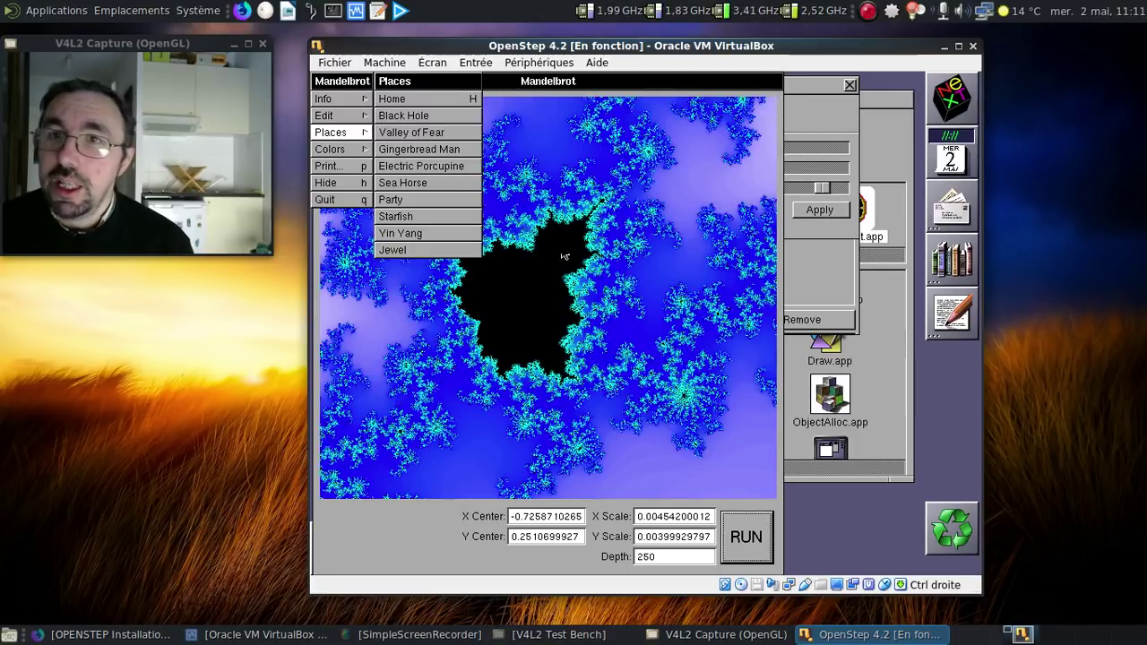
Quit Mandelbrot, and launch Draw.app from the Demos folder
left_click(327, 201)
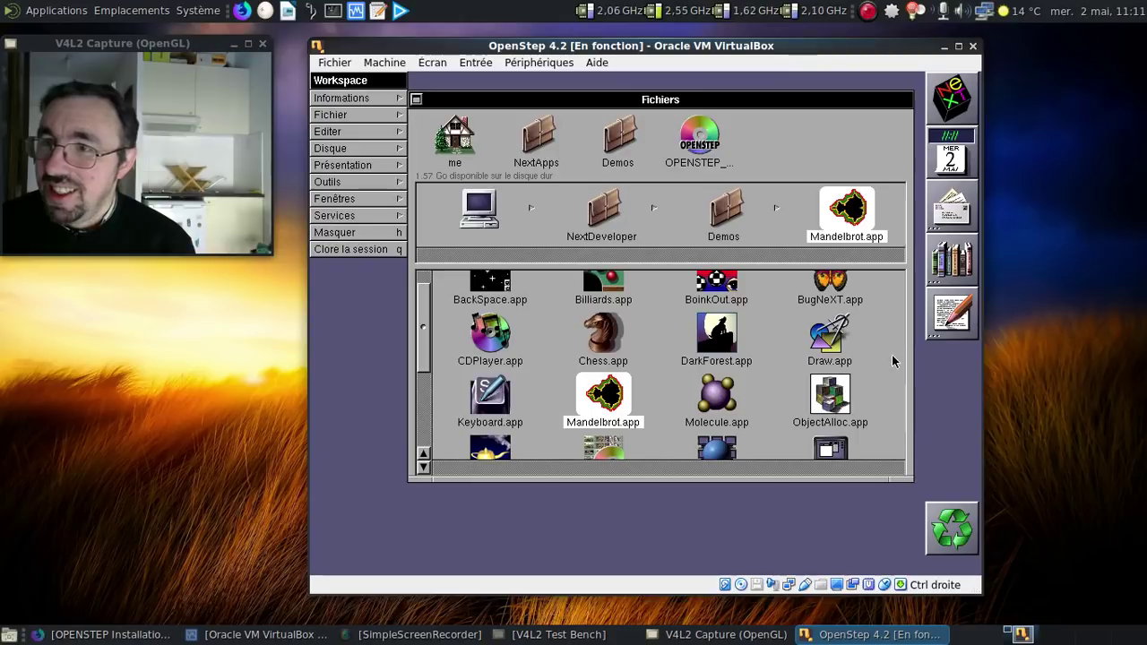
double_click(856, 349)
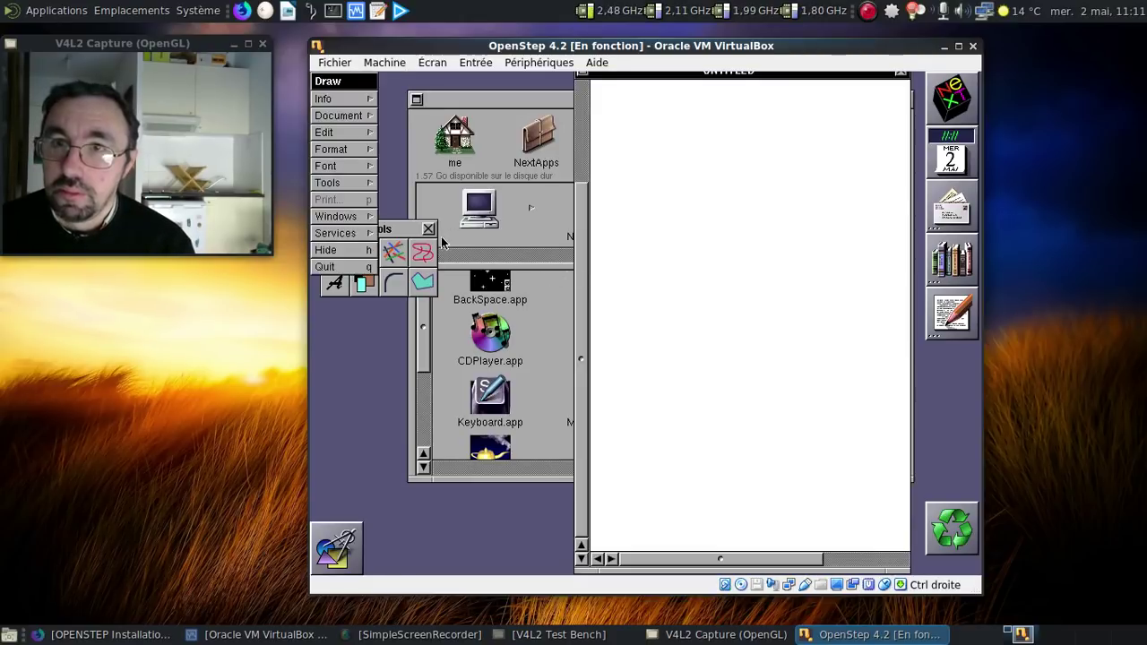
Move Draw's Tools panel clear of the main menu, and draw a slightly tall ellipse in the upper part of the untitled page
left_click_drag(386, 231, 397, 296)
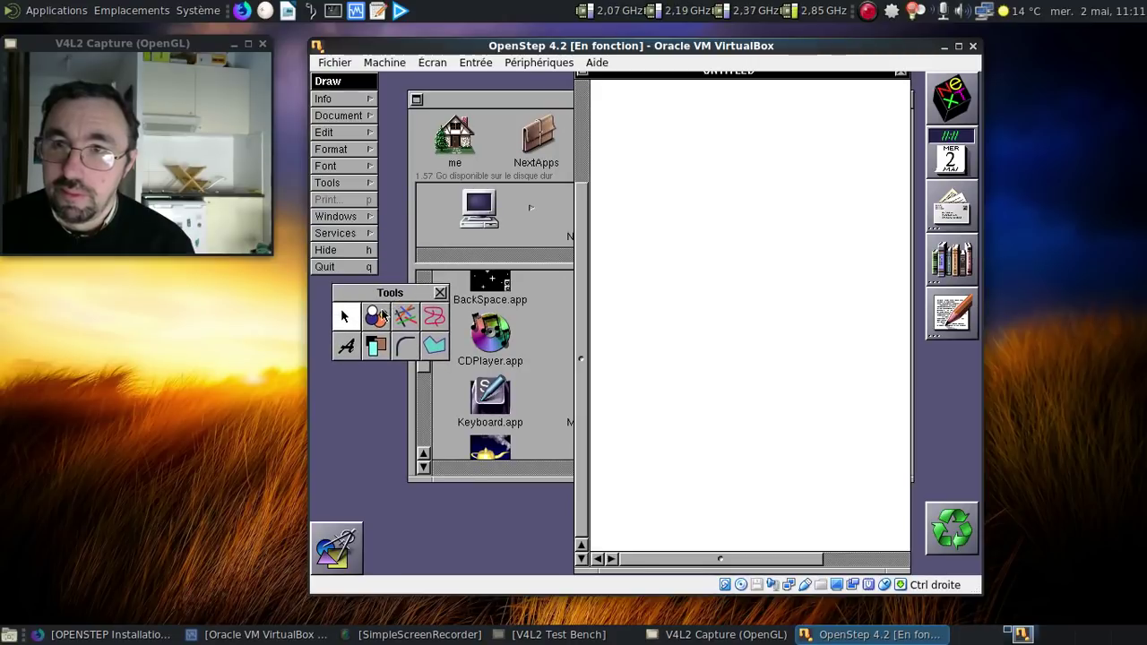
left_click(376, 316)
mouse_move(704, 146)
left_mouse_down()
mouse_move(780, 205)
mouse_move(851, 312)
left_mouse_up()
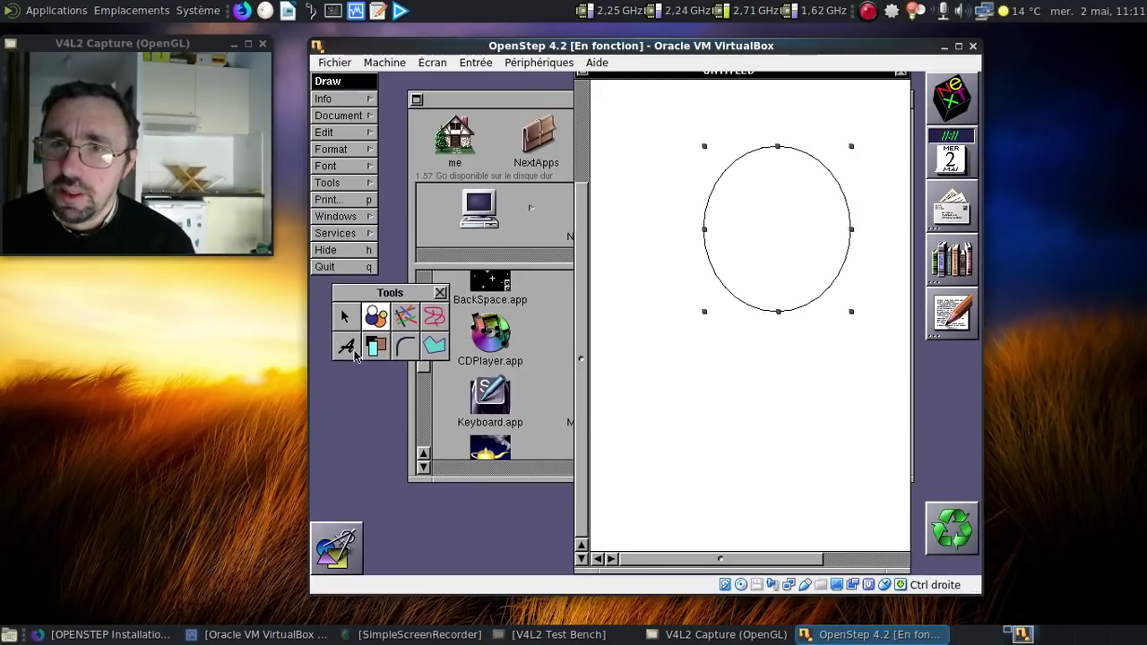
Draw a closed irregular polygon below the ellipse, ending it at its starting point
left_click(434, 345)
left_click_drag(704, 383, 829, 495)
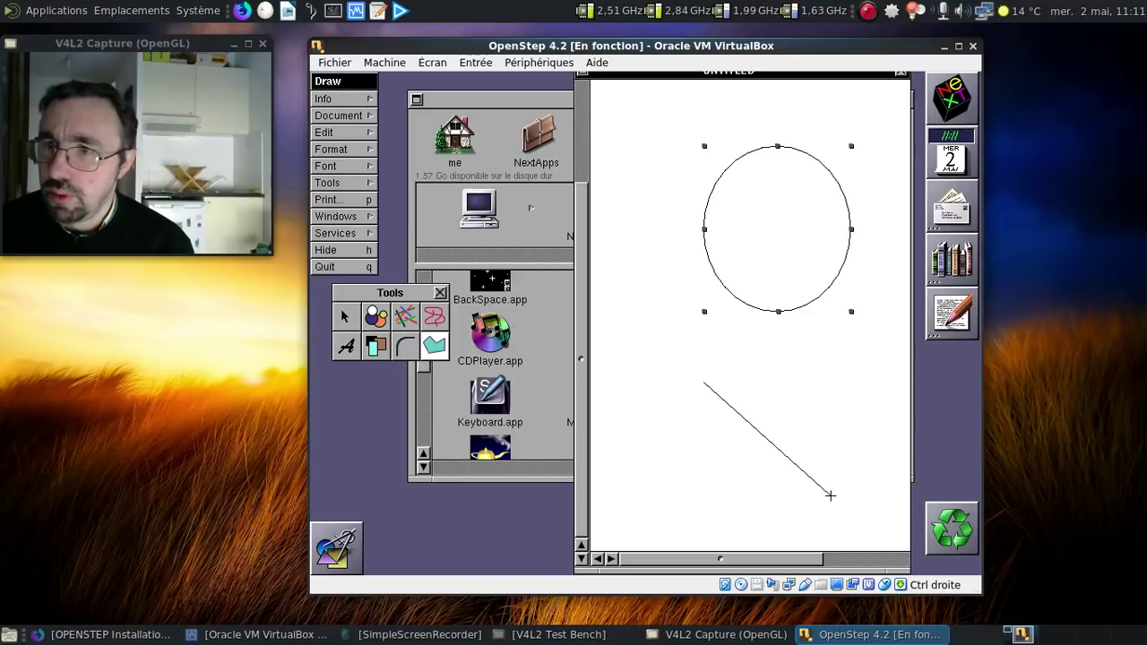
left_click(849, 415)
left_click(768, 394)
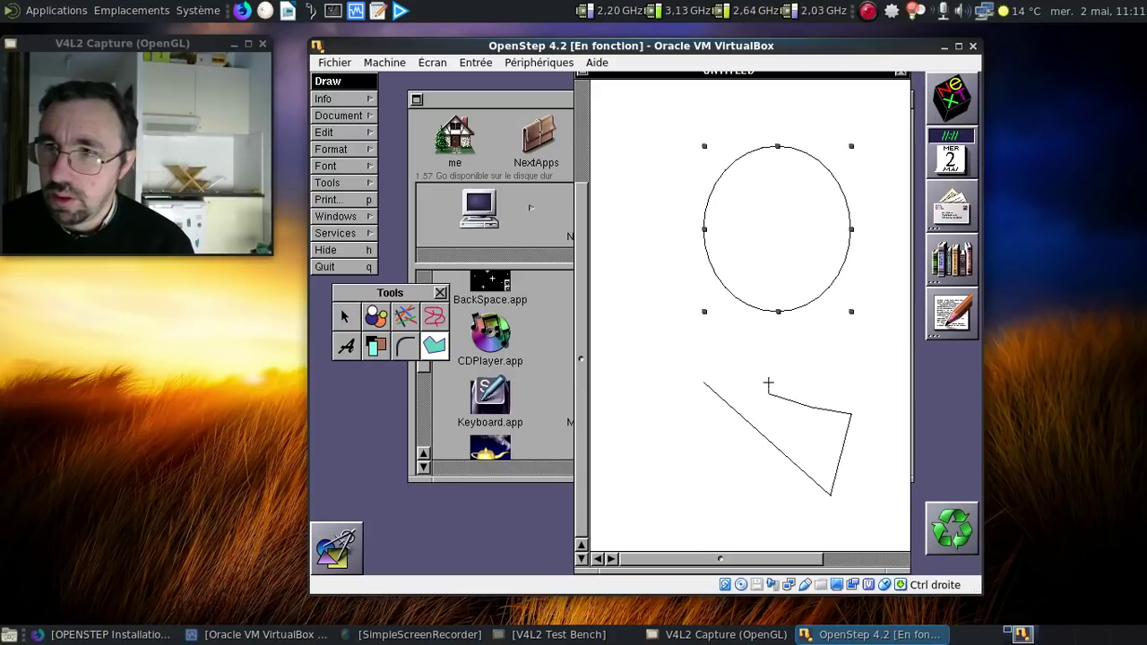
left_click(731, 374)
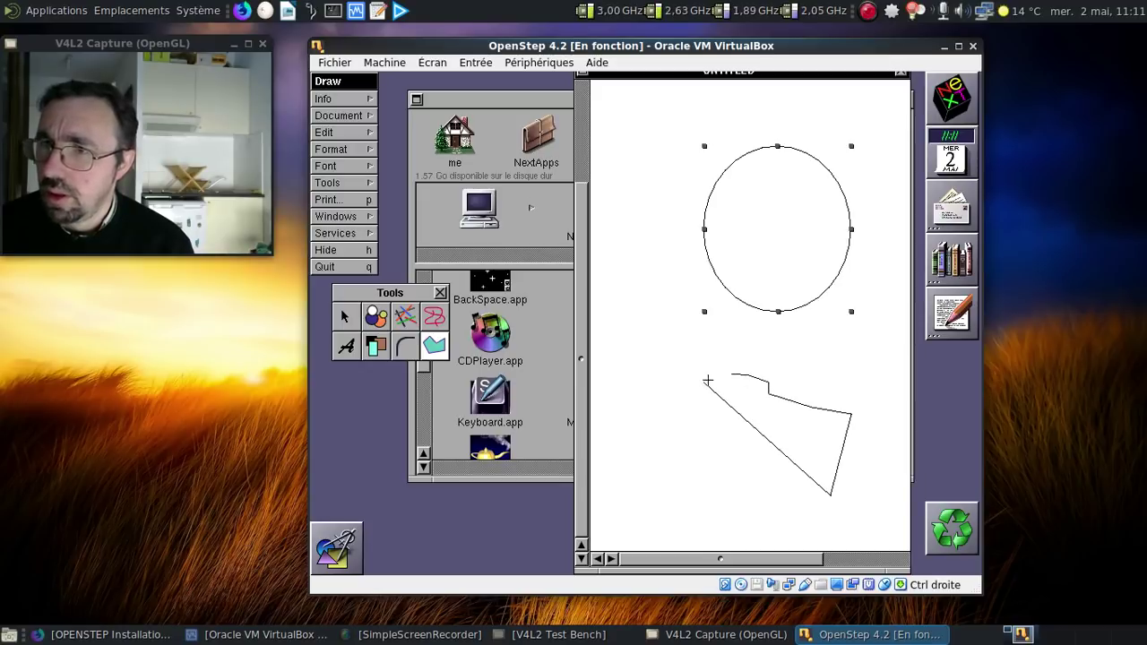
left_click(704, 380)
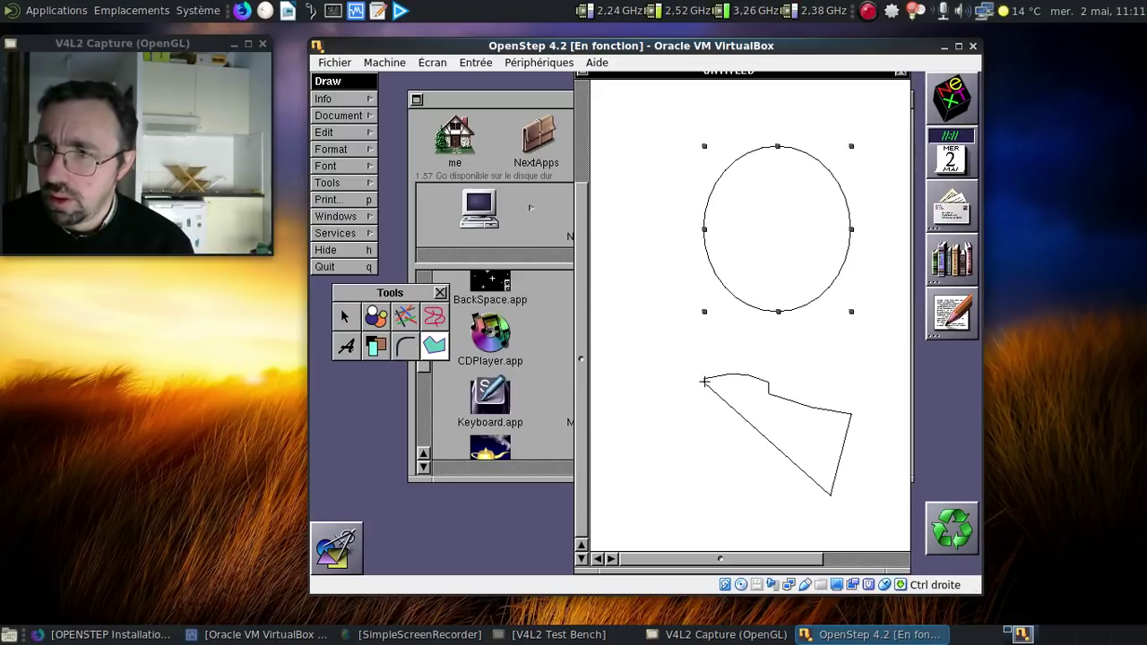
left_click(704, 380)
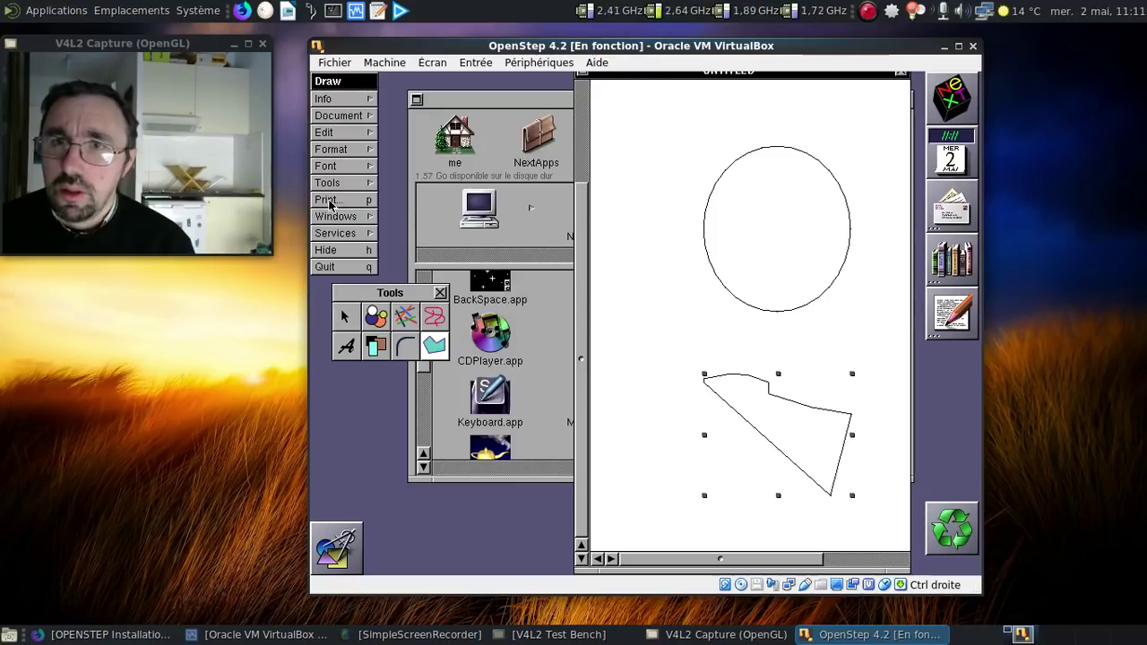
Look through Draw's Format and Tools commands, and view and close its Info panel
left_click(332, 150)
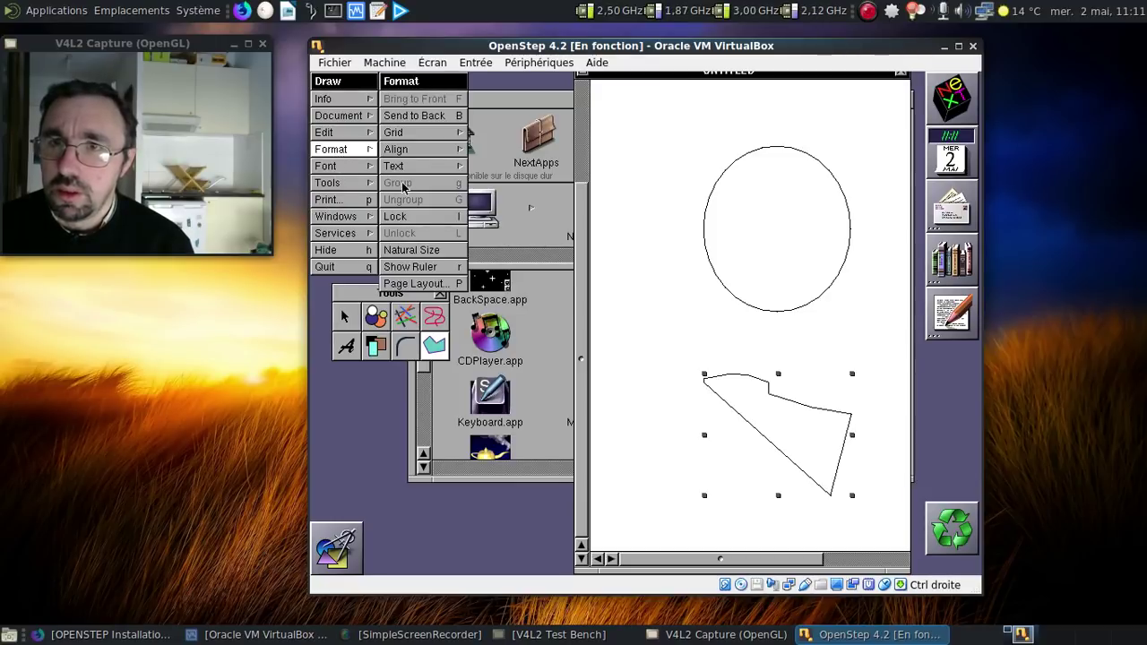
left_click(350, 168)
left_click(348, 183)
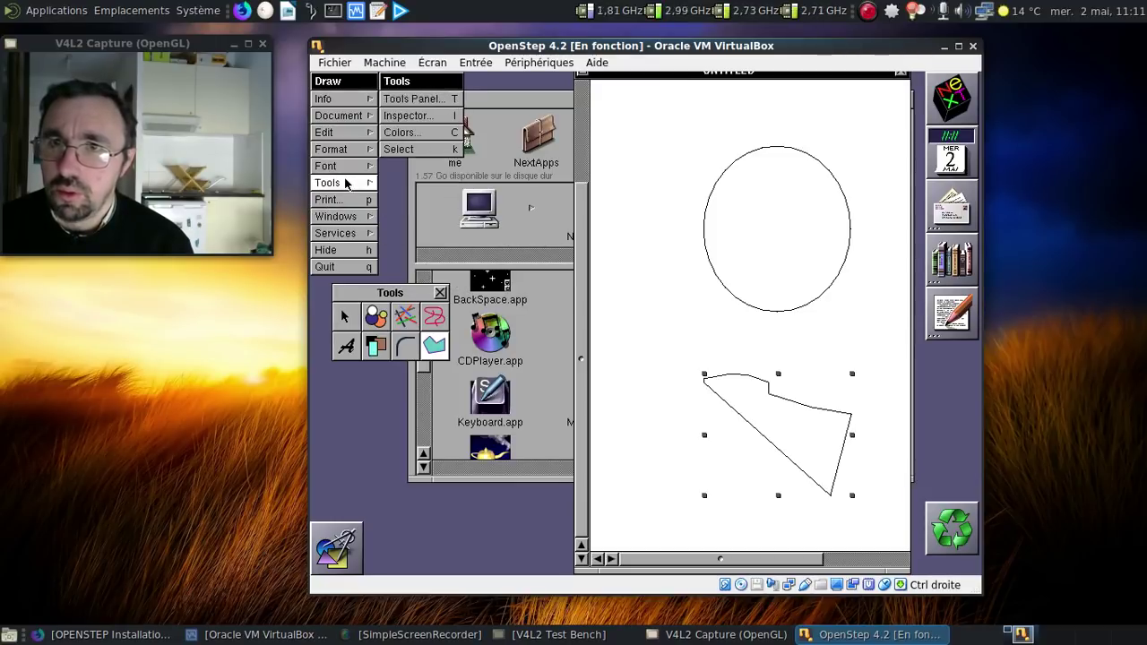
left_click(350, 101)
left_click(435, 99)
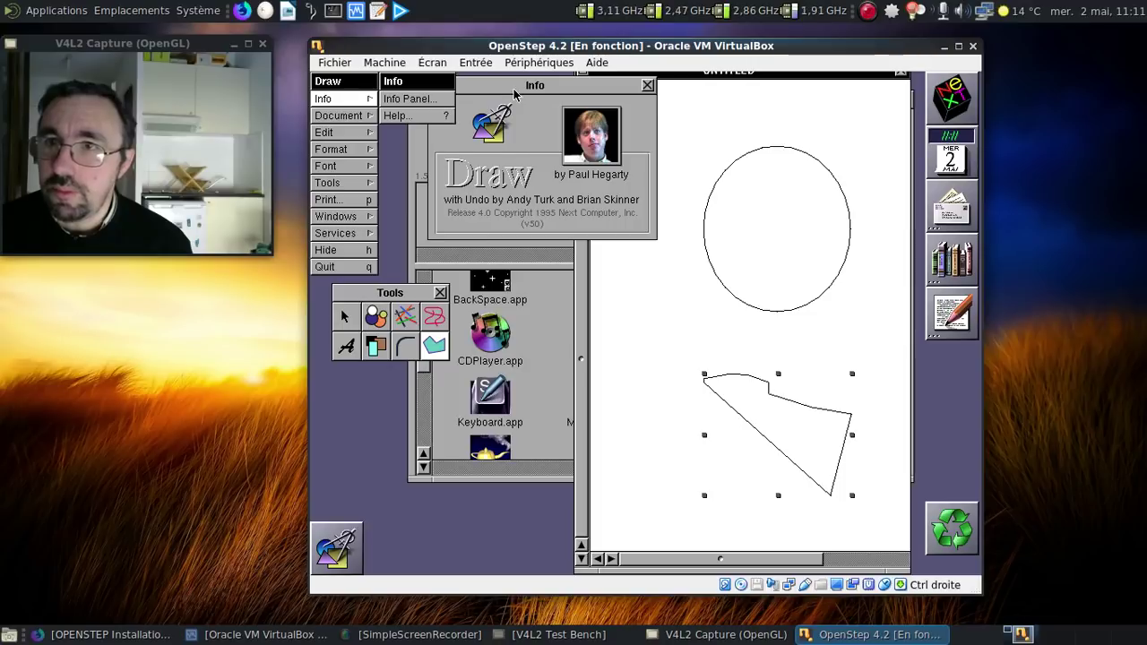
left_click_drag(513, 89, 592, 122)
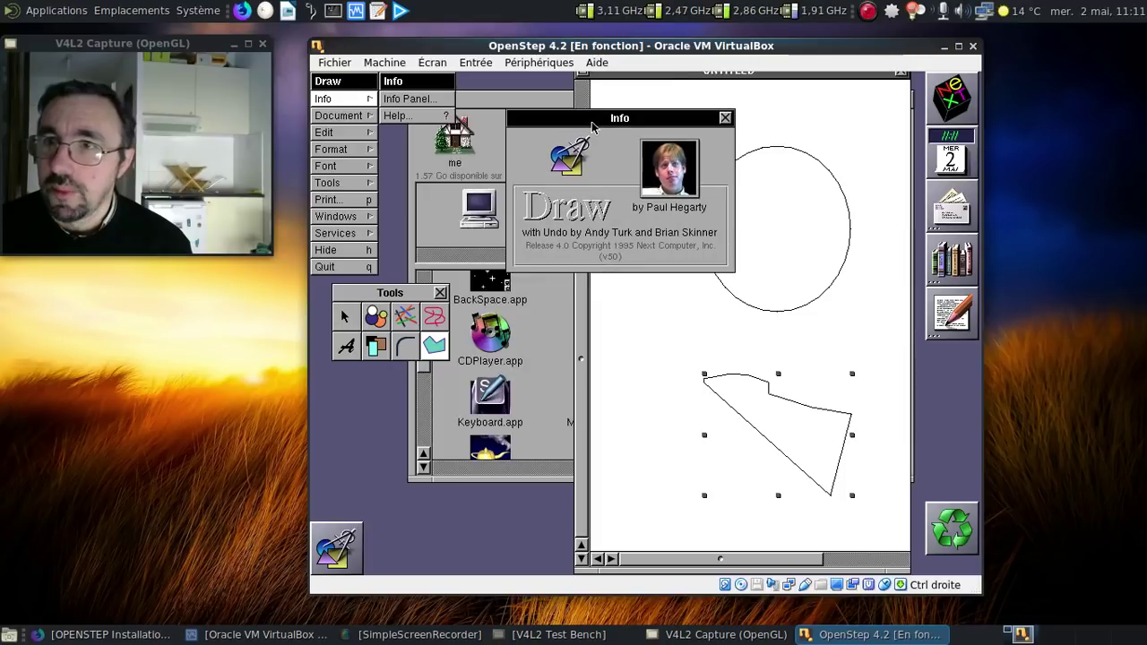
left_click(726, 118)
Close the Tools panel, and quit Draw without saving the drawing
left_click(440, 294)
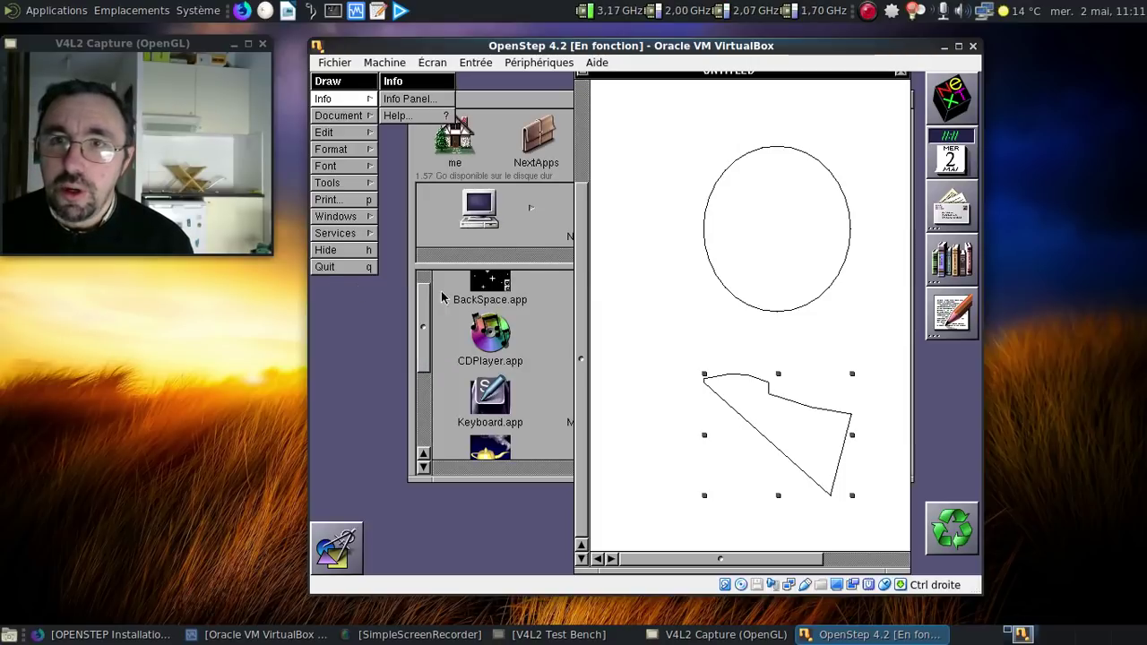
left_click(334, 267)
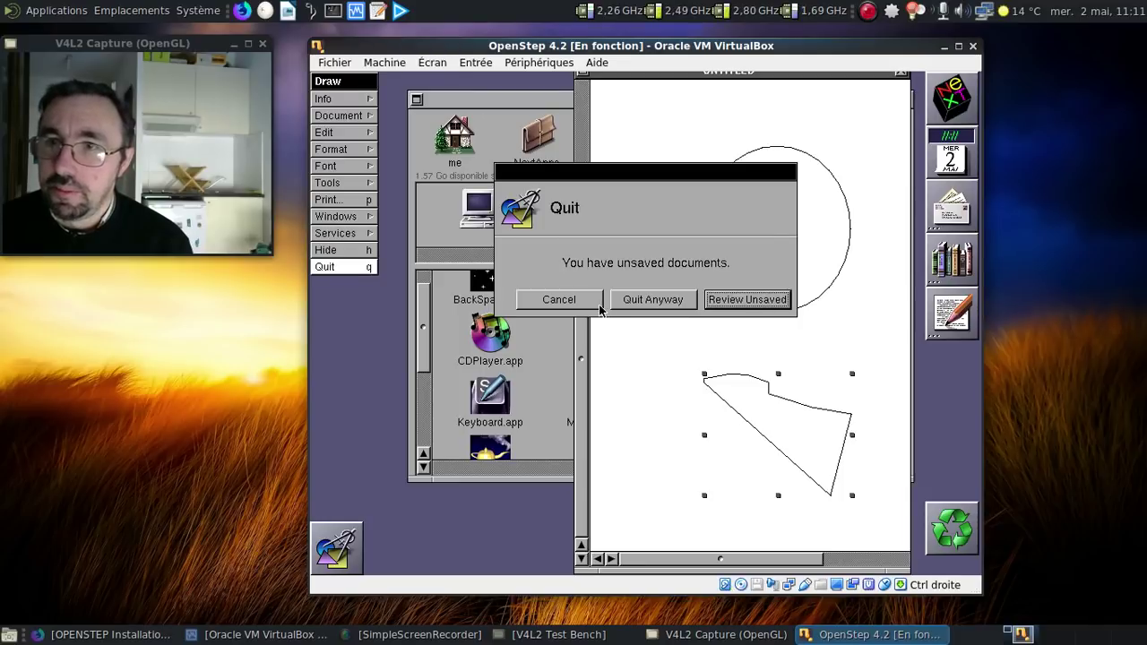
left_click(661, 301)
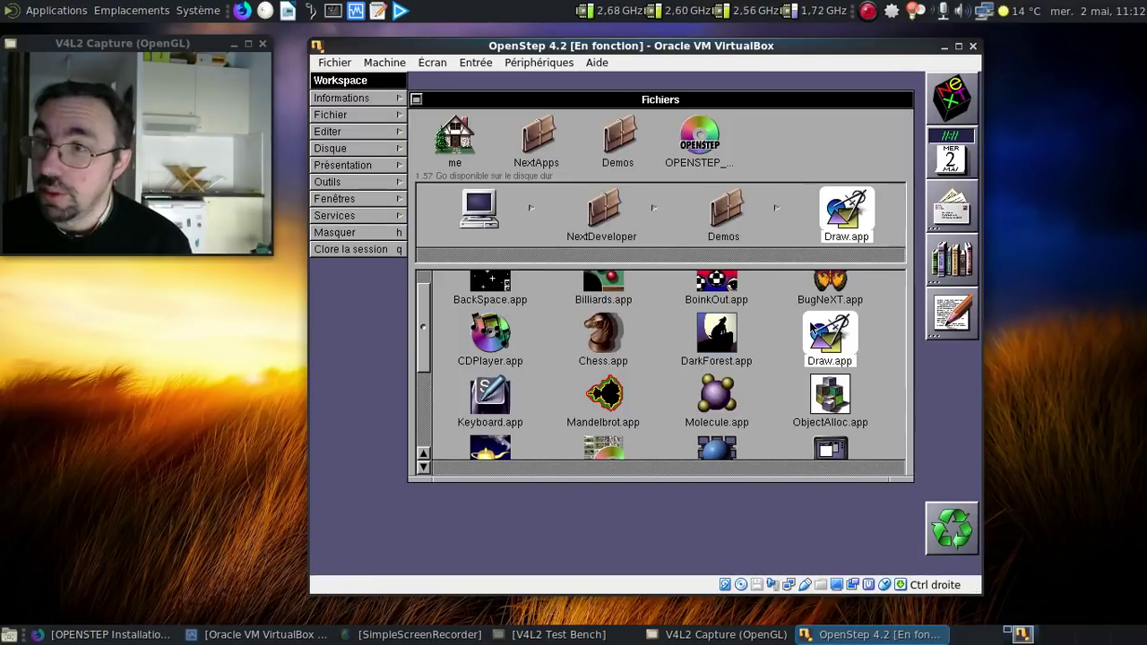
Launch BoinkOut.app from the Demos folder, and close its game window and quit it
double_click(706, 285)
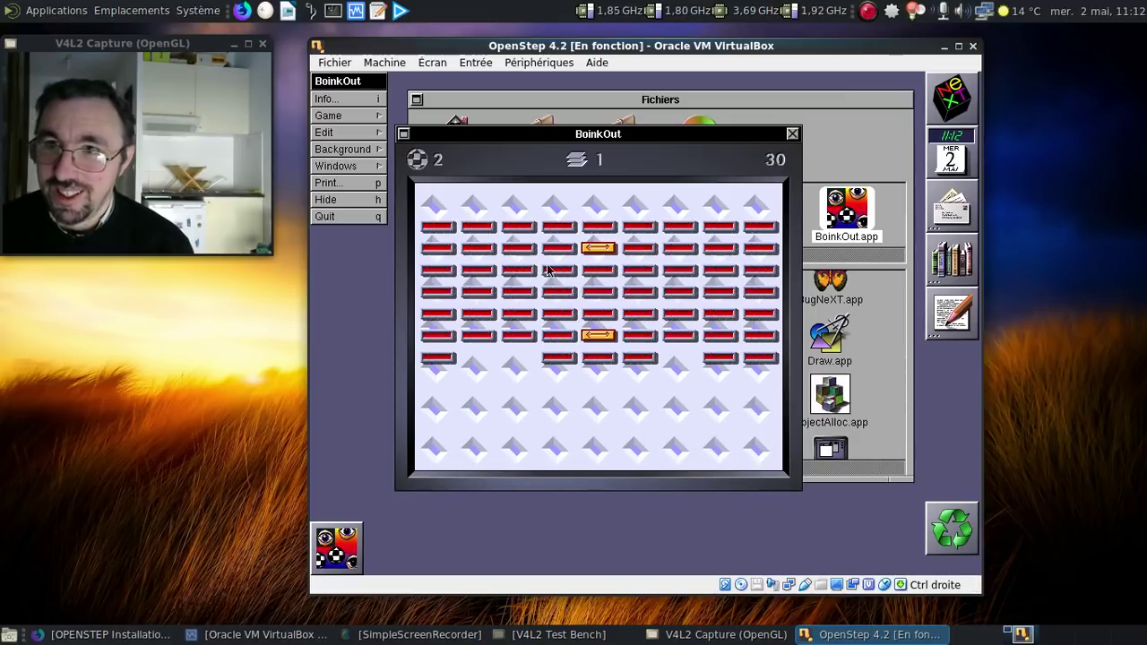
left_click(793, 133)
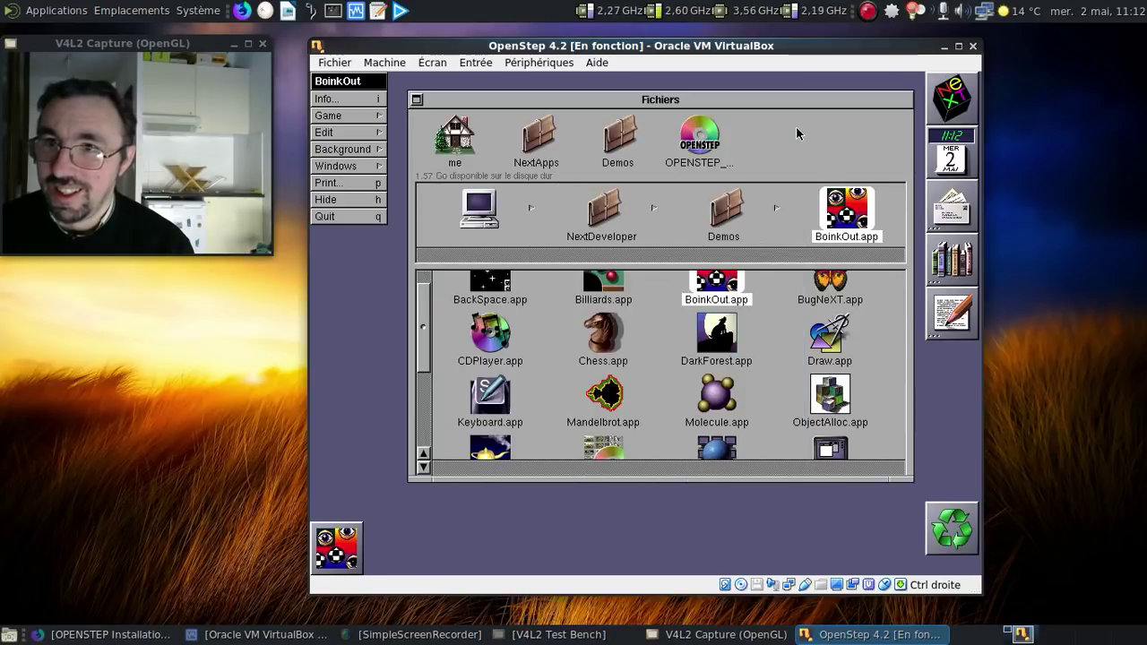
left_click(361, 217)
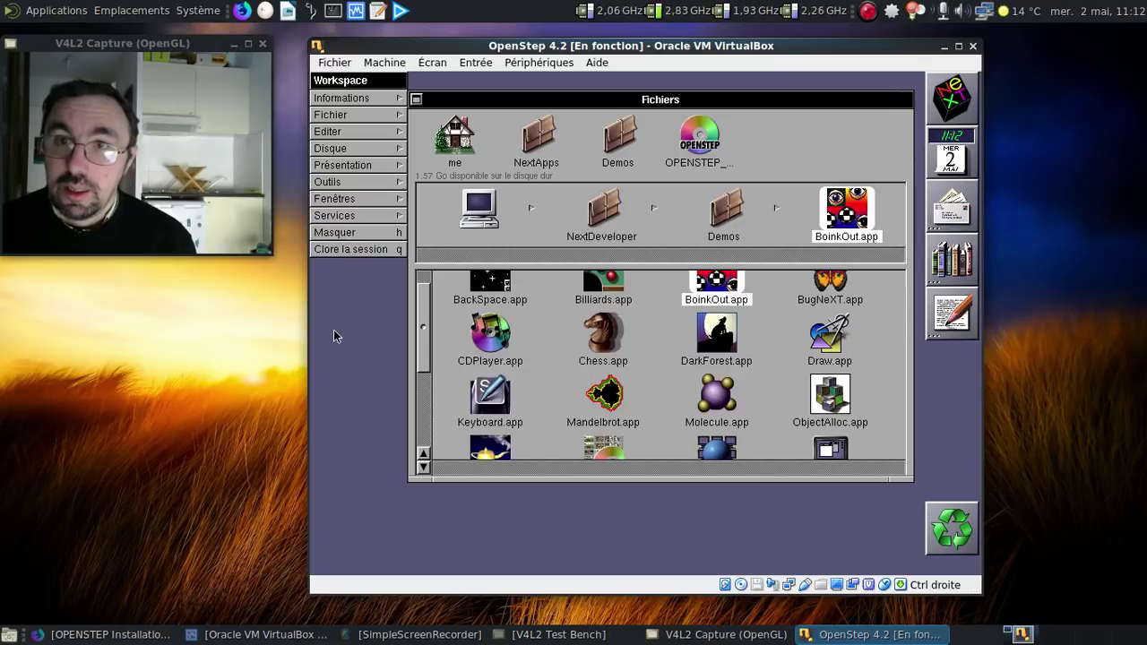
Select the OPENSTEP_4.2 CD on the File Viewer shelf and eject it
left_click(711, 138)
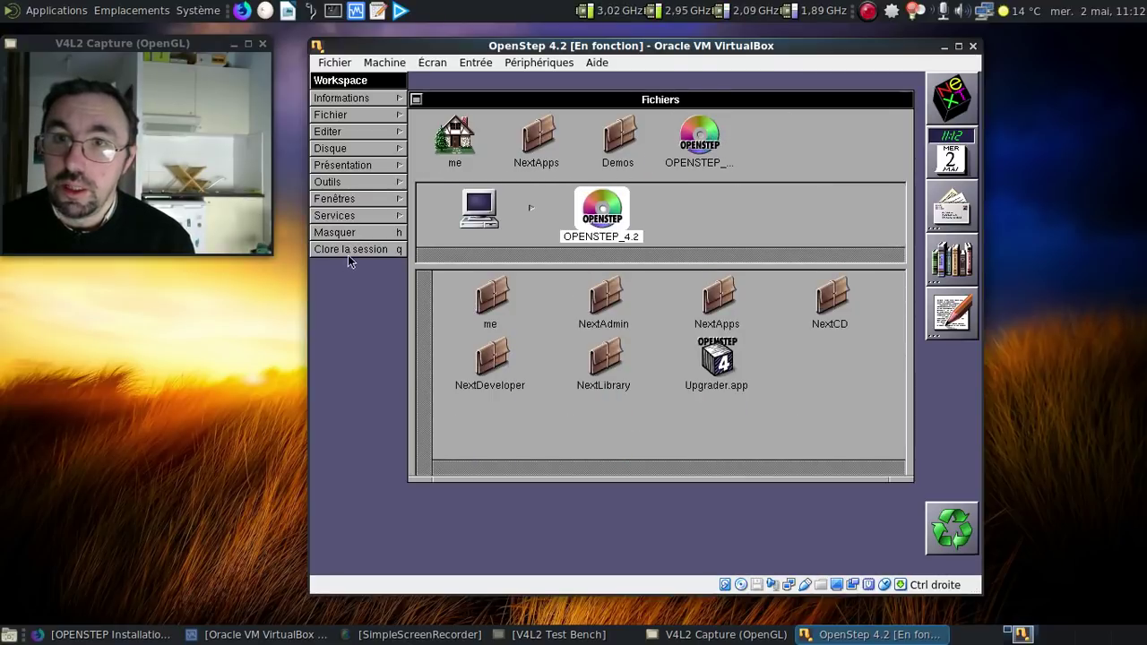
left_click(362, 154)
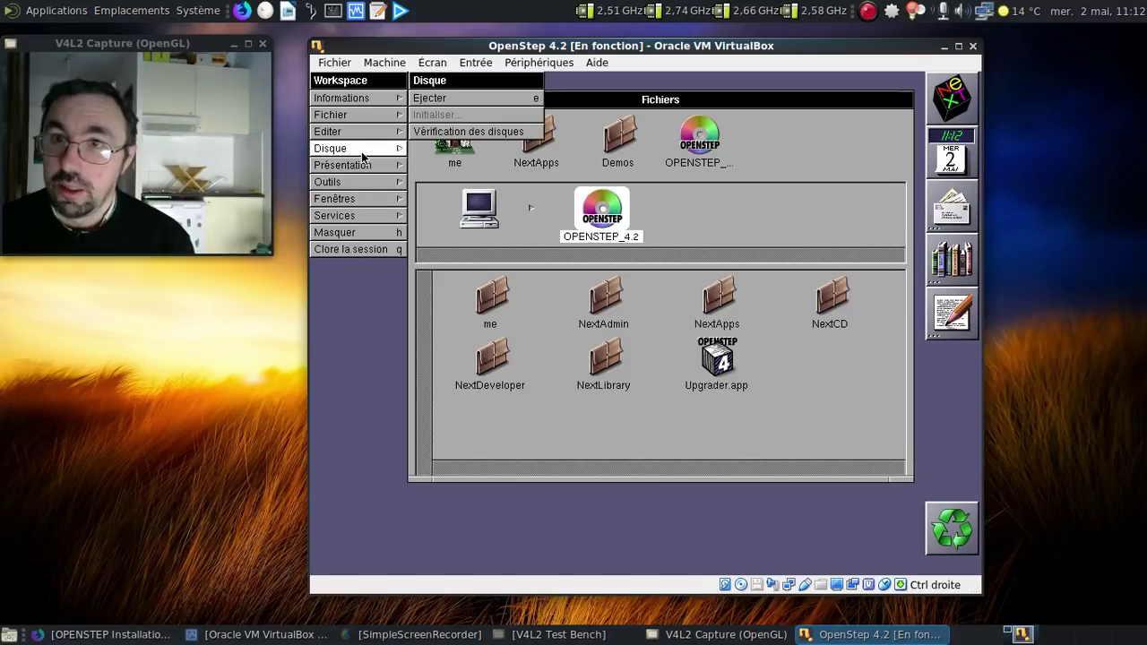
left_click(444, 98)
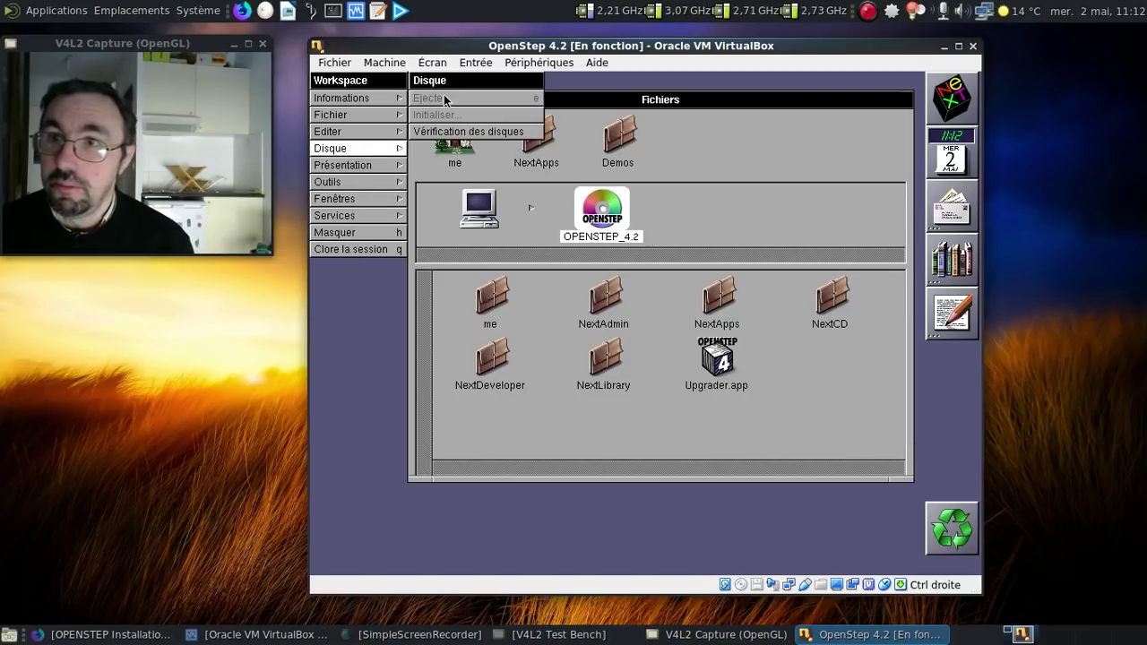
Shut down OPENSTEP from its log-out dialog, and close the virtual machine with the power-off option
left_click(329, 250)
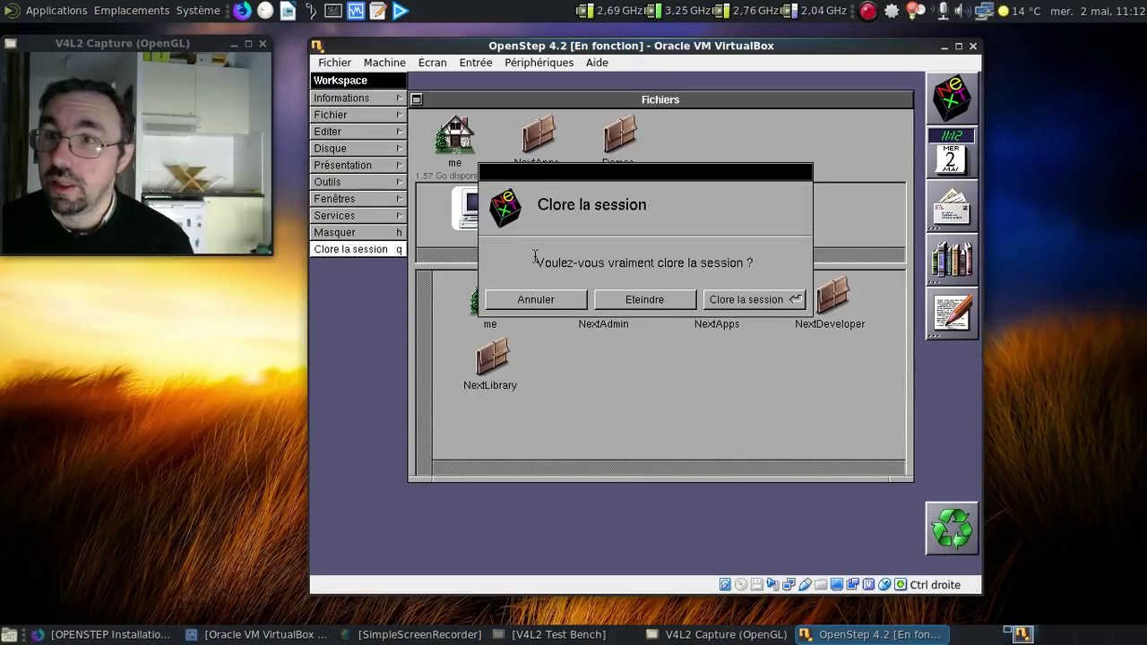
left_click(611, 298)
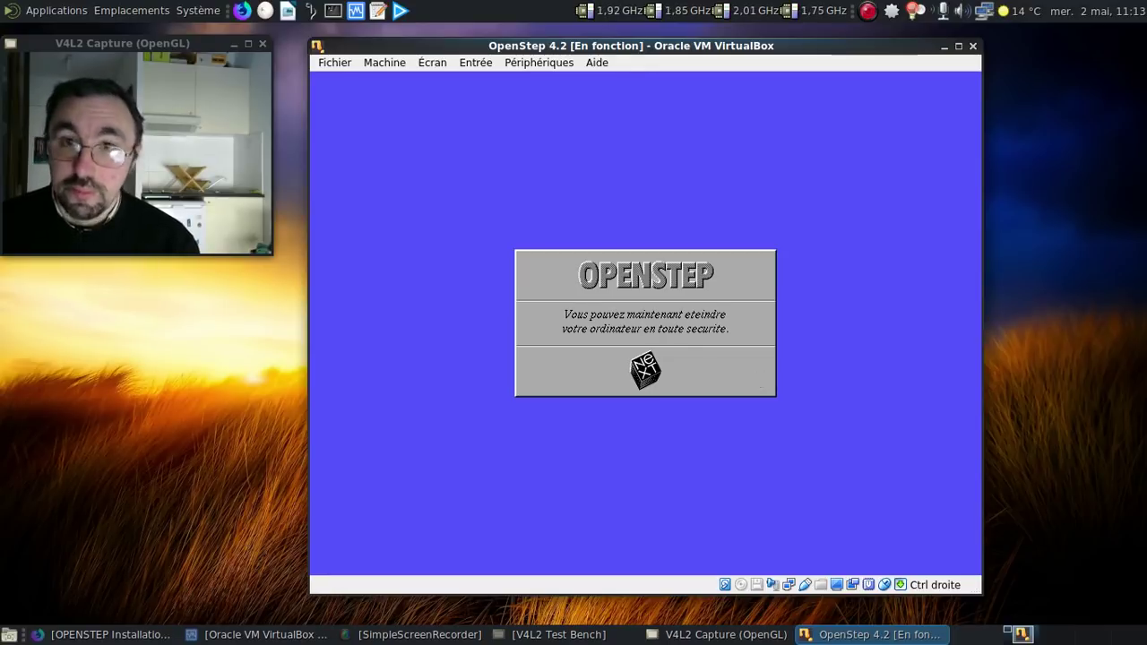
key("Control_R+q")
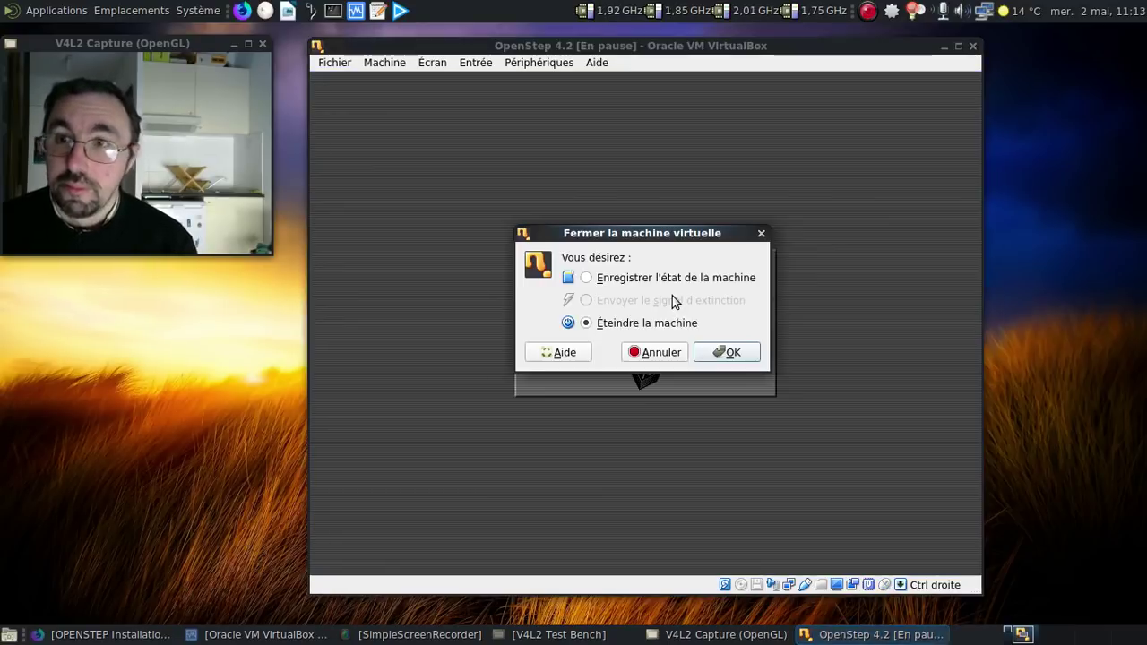
left_click(718, 351)
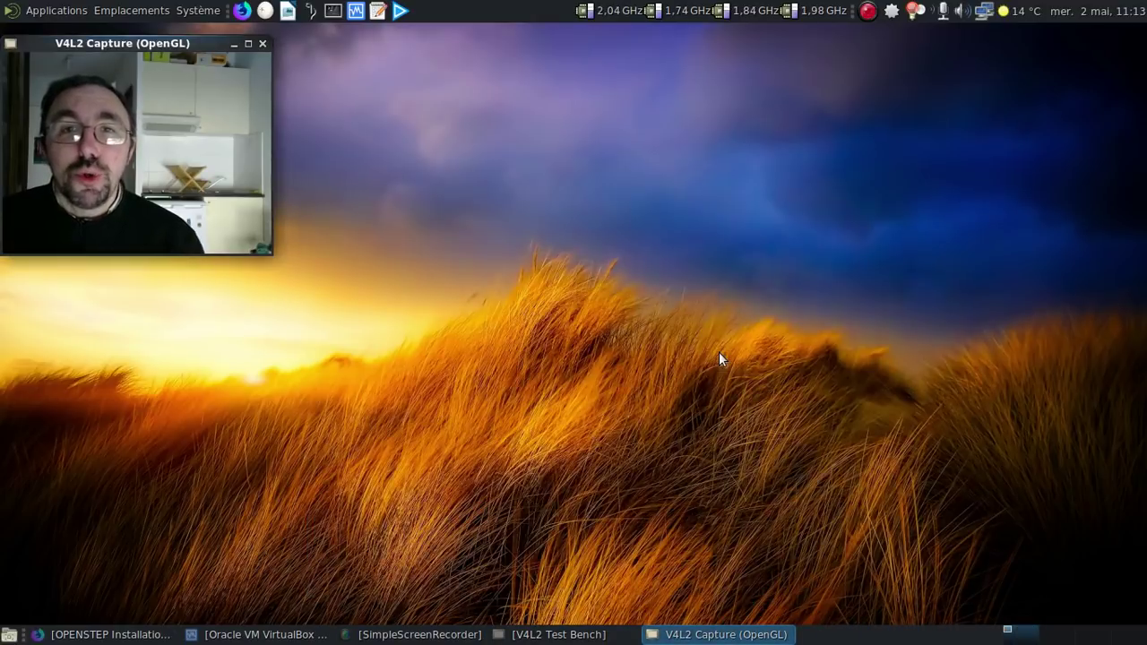